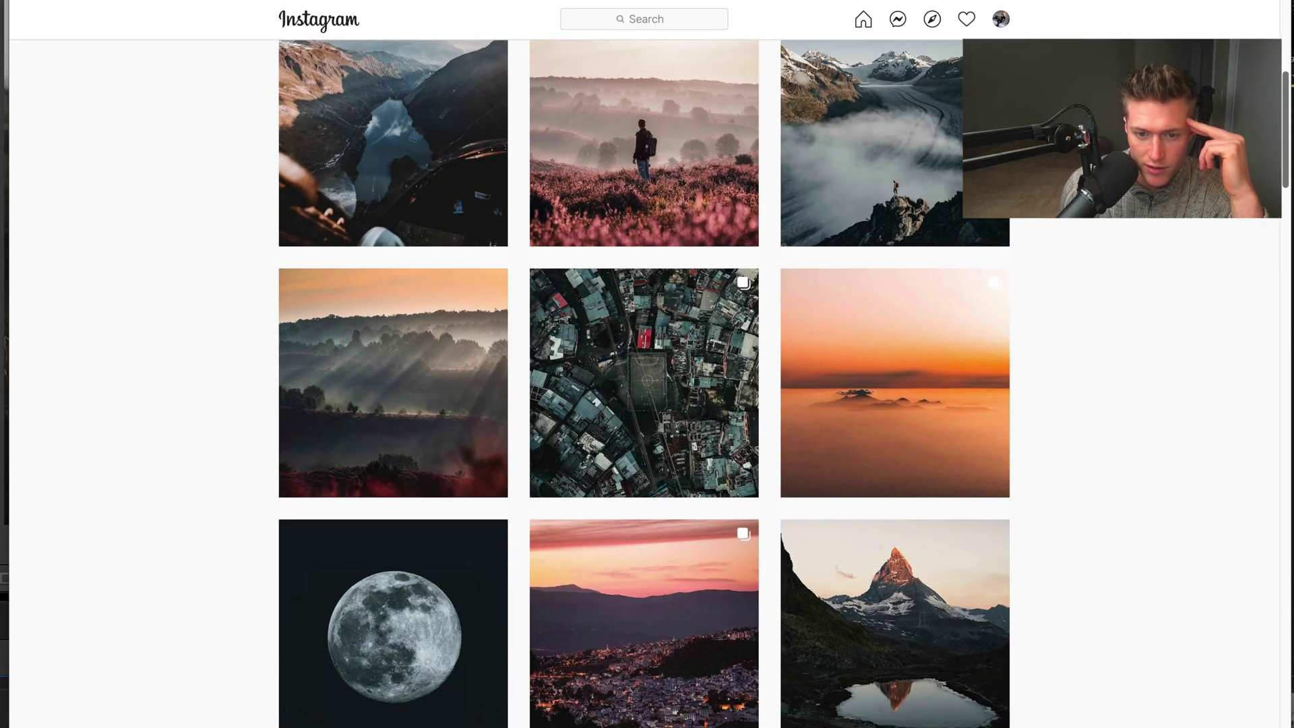
Browse the Instagram grid and view the Dolomites church post up close
scroll(644, 404, "up", 7)
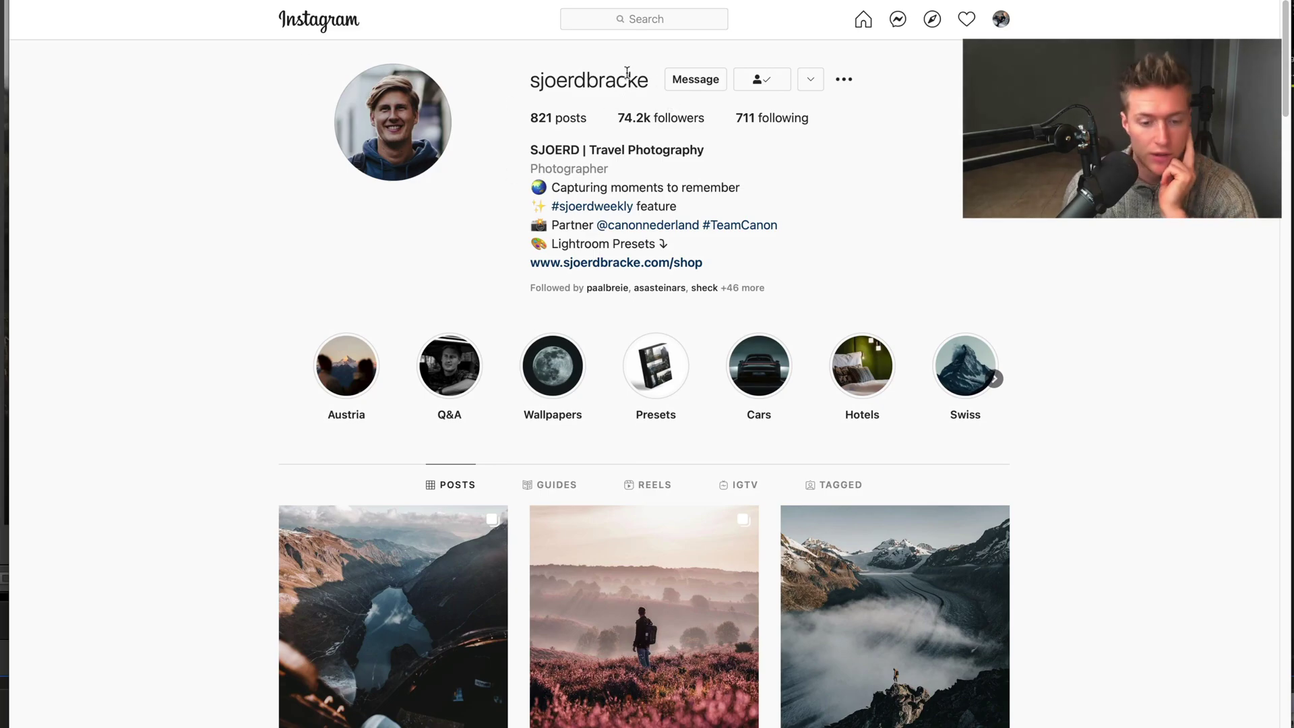
left_click_drag(1285, 21, 1287, 83)
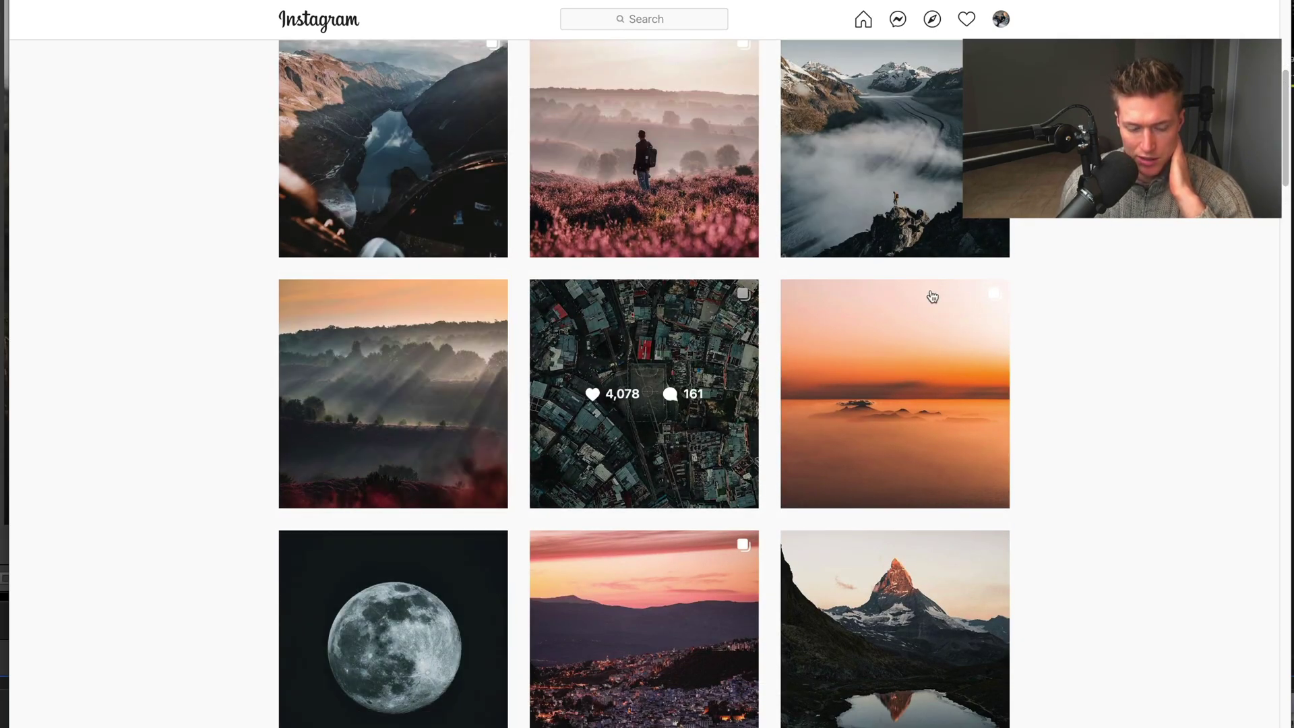
left_click_drag(1286, 125, 1280, 252)
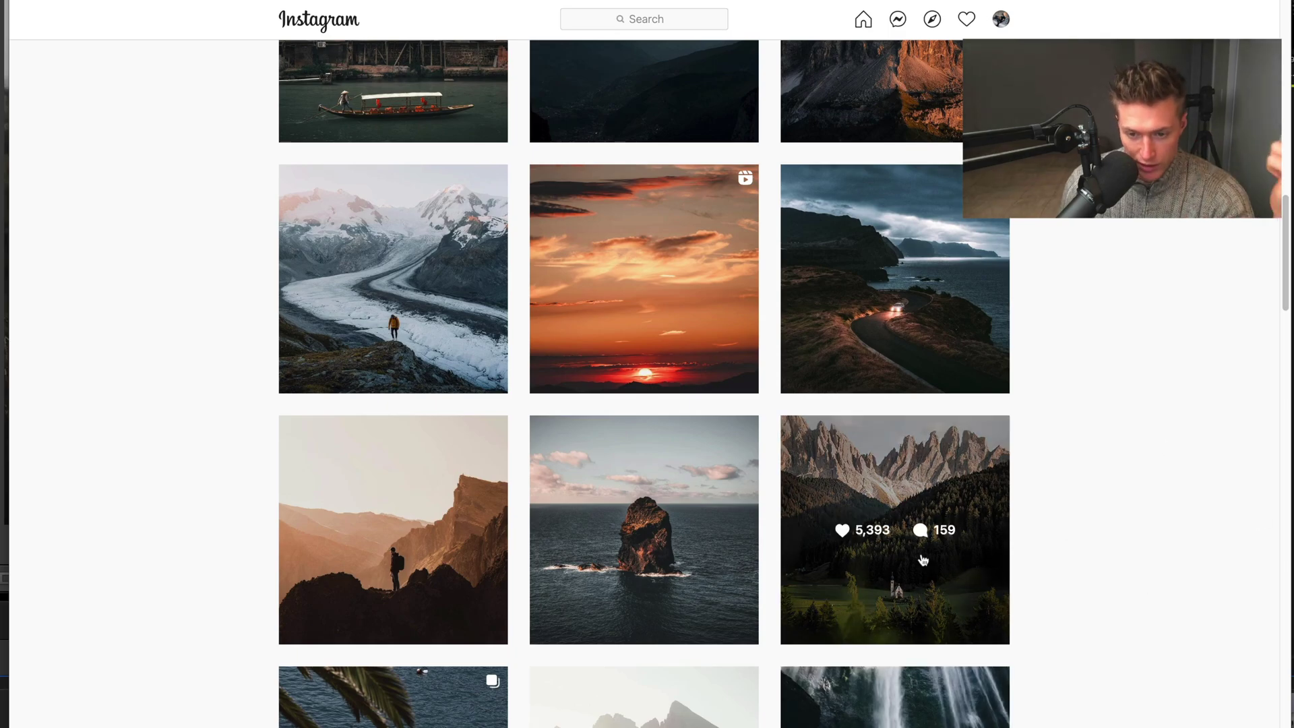
left_click(981, 563)
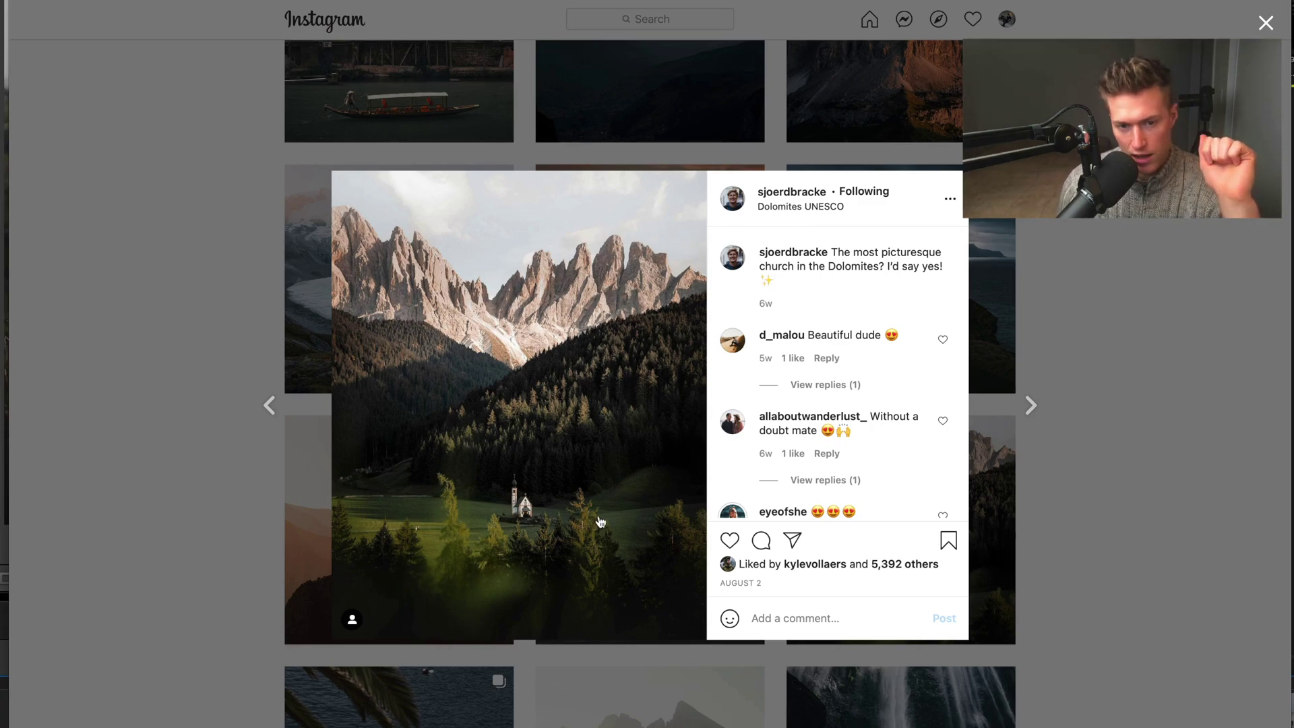
left_click(502, 642)
scroll(1287, 373, "down", 10)
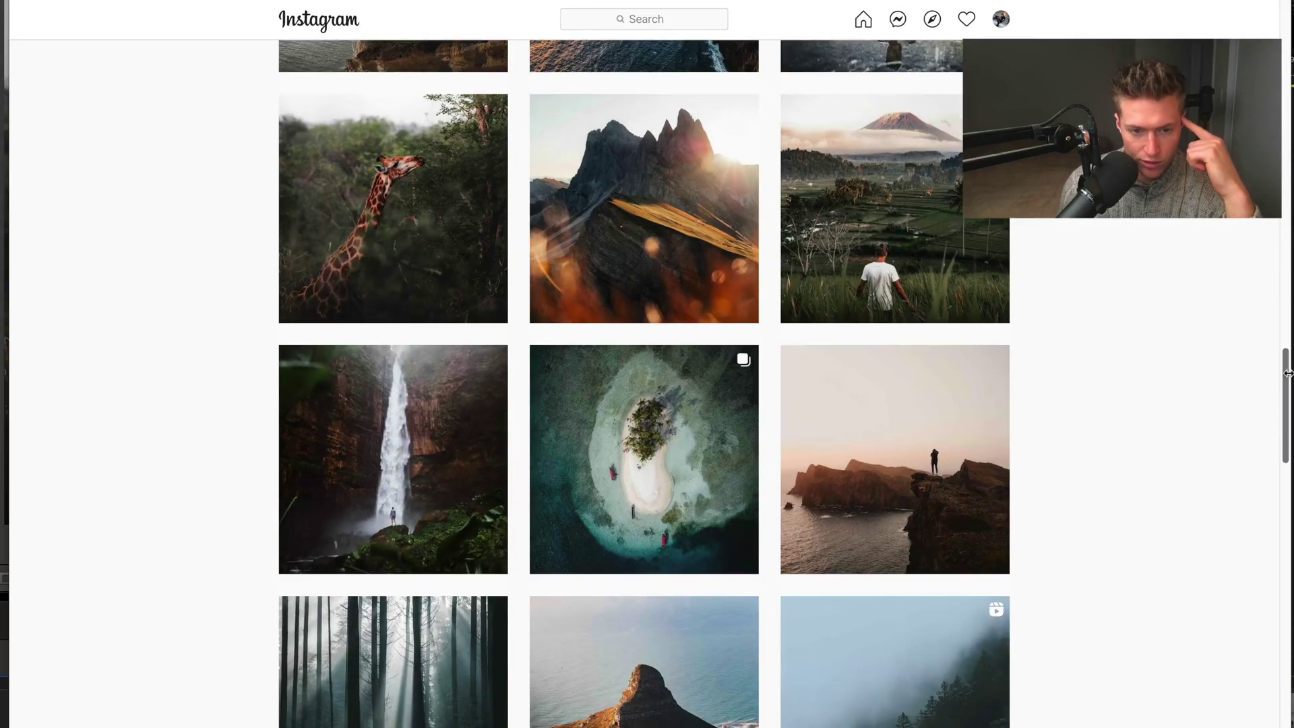
scroll(1287, 373, "up", 3)
View the giraffe post, then return to the grid and scroll through it
left_click(418, 522)
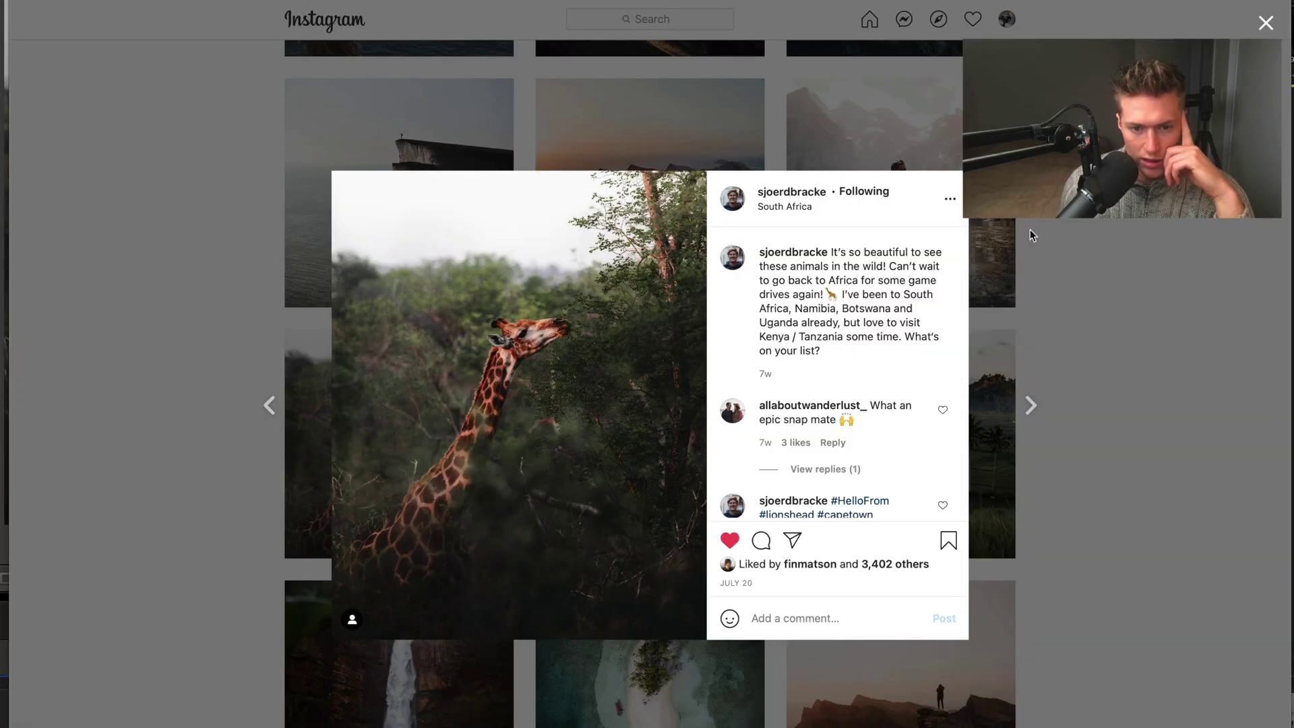
left_click(1014, 257)
scroll(1281, 401, "down", 2)
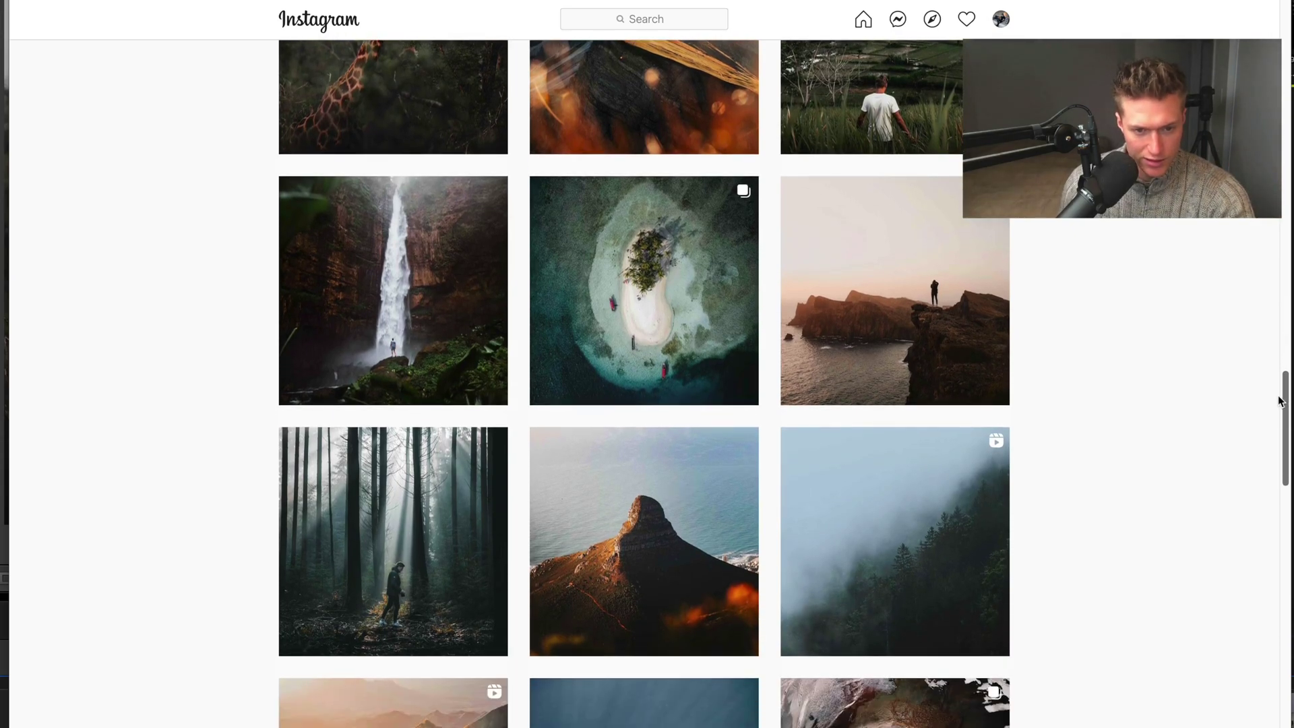
left_click_drag(1280, 401, 1283, 157)
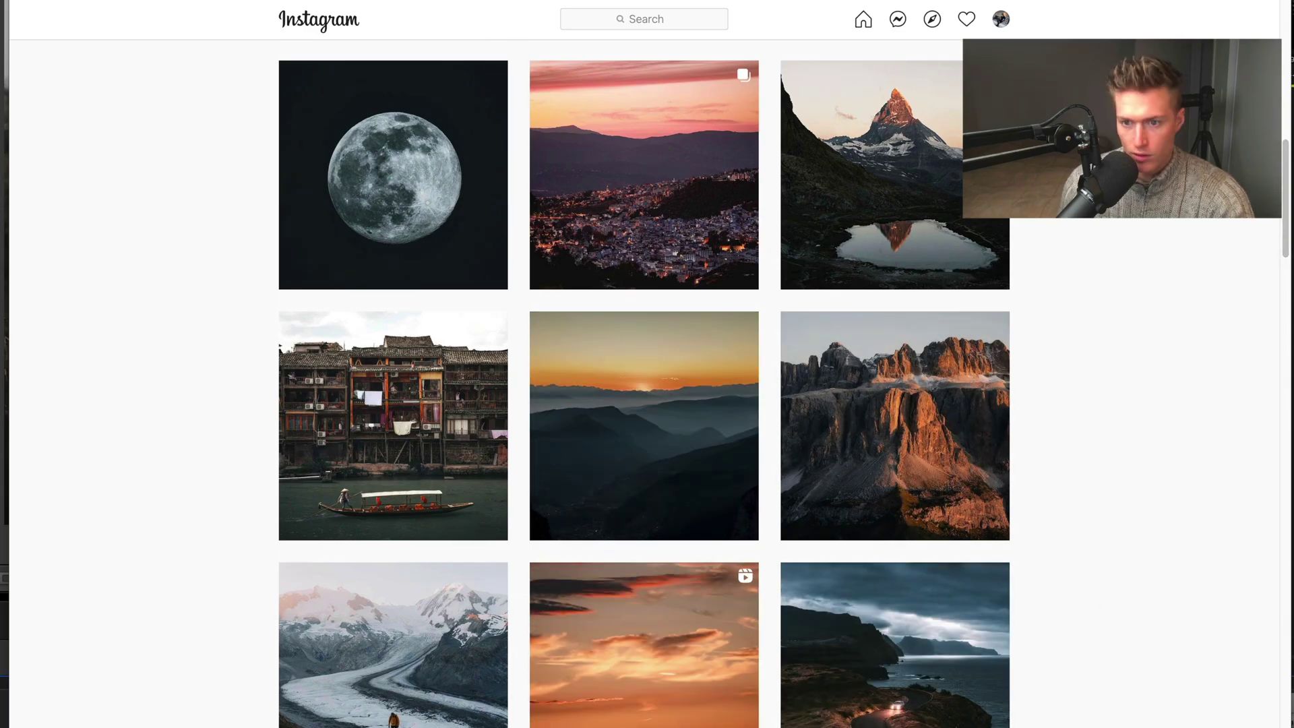
scroll(664, 380, "up", 10)
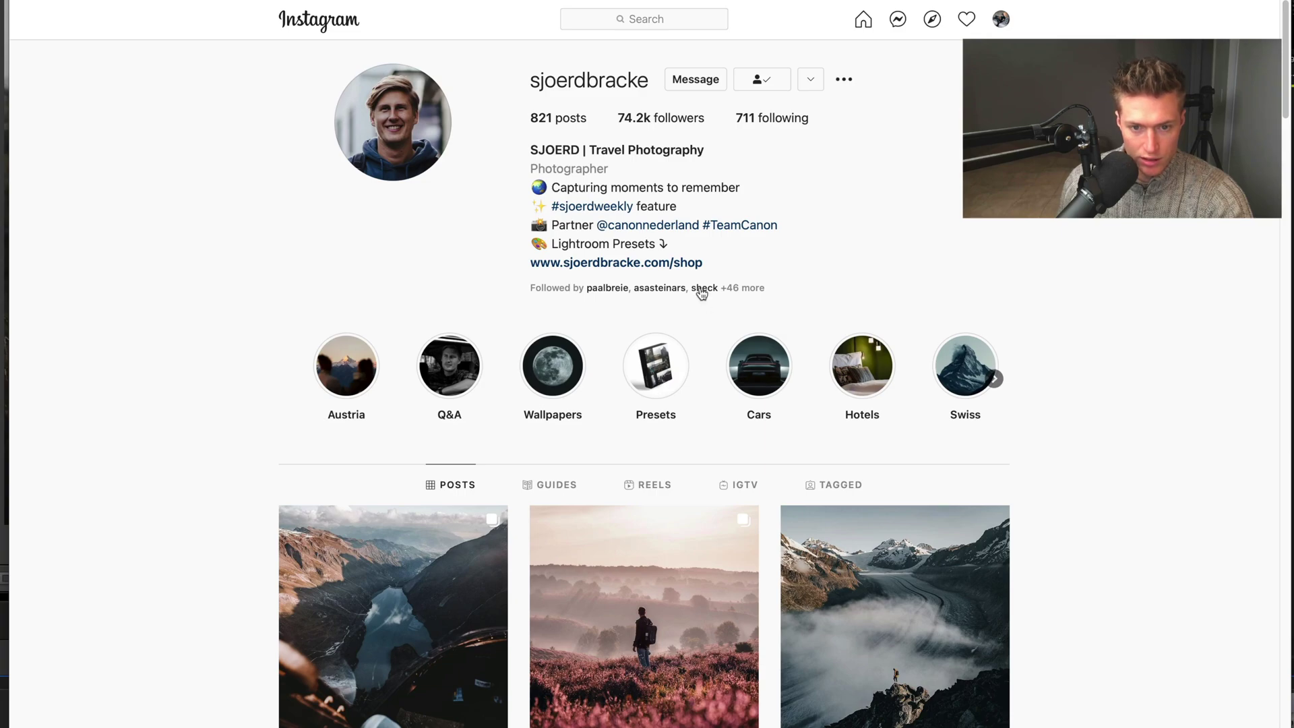
Go to the presets shop from the bio and scroll the comparisons and course page
left_click(688, 264)
scroll(775, 403, "down", 8)
scroll(772, 400, "down", 2)
scroll(769, 398, "down", 1)
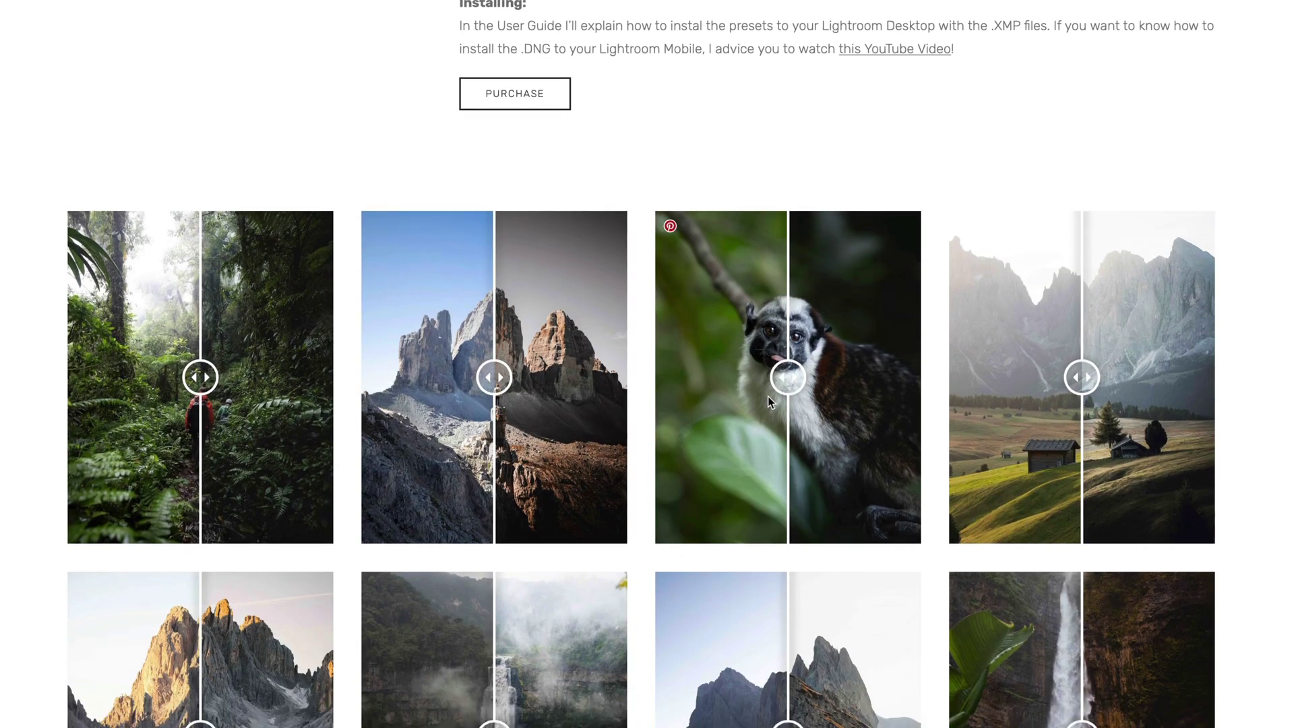
scroll(768, 397, "down", 5)
scroll(768, 398, "up", 2)
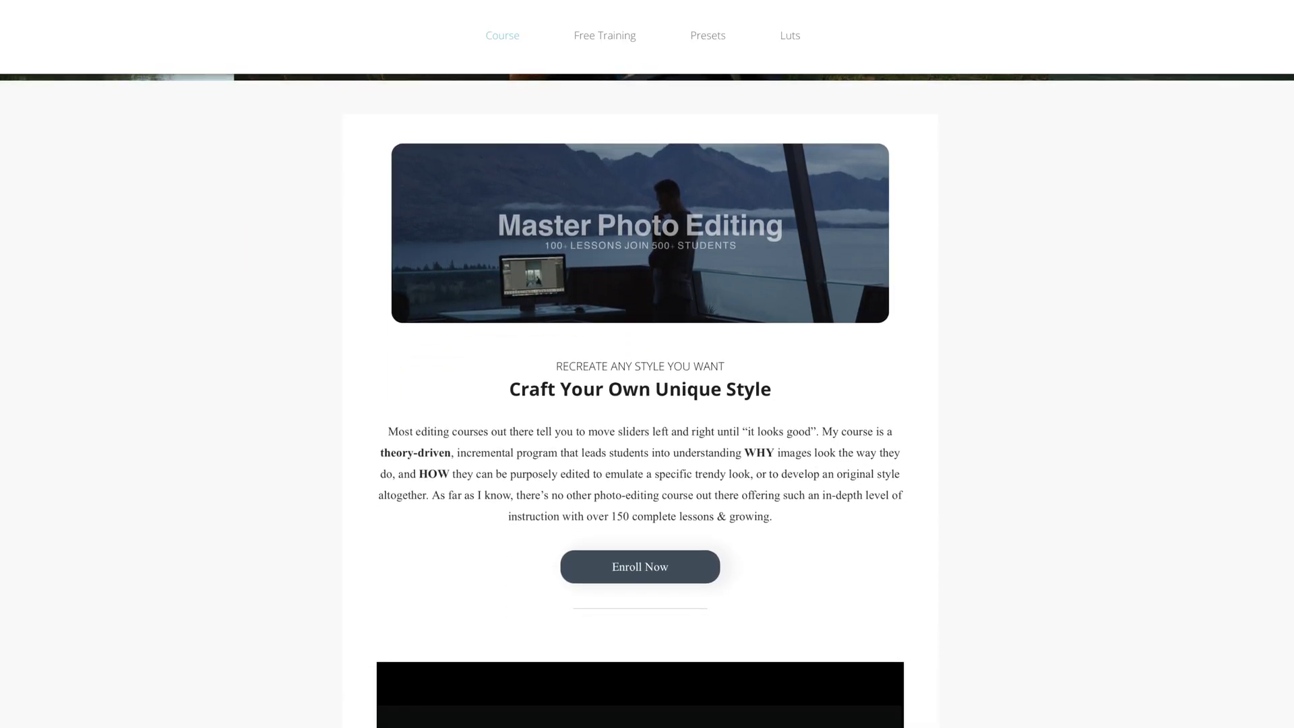
scroll(641, 405, "down", 1)
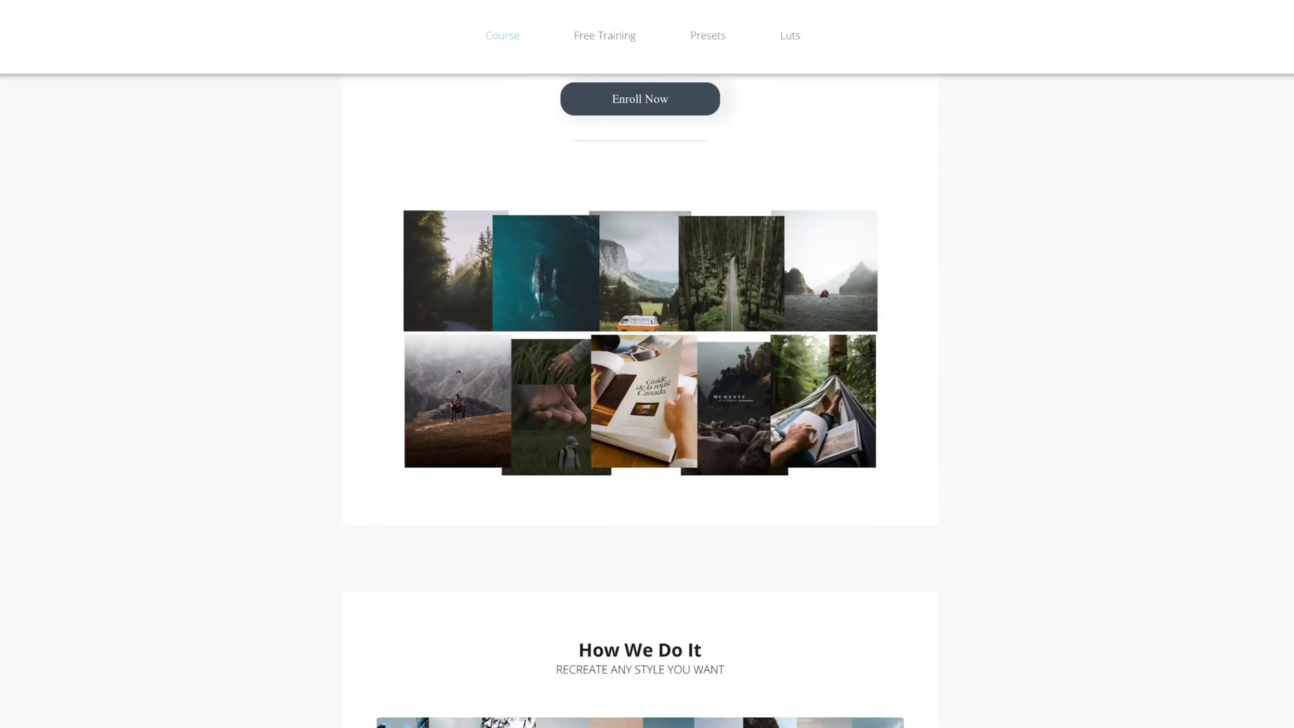
scroll(640, 405, "down", 3)
scroll(641, 405, "down", 8)
scroll(641, 405, "down", 3)
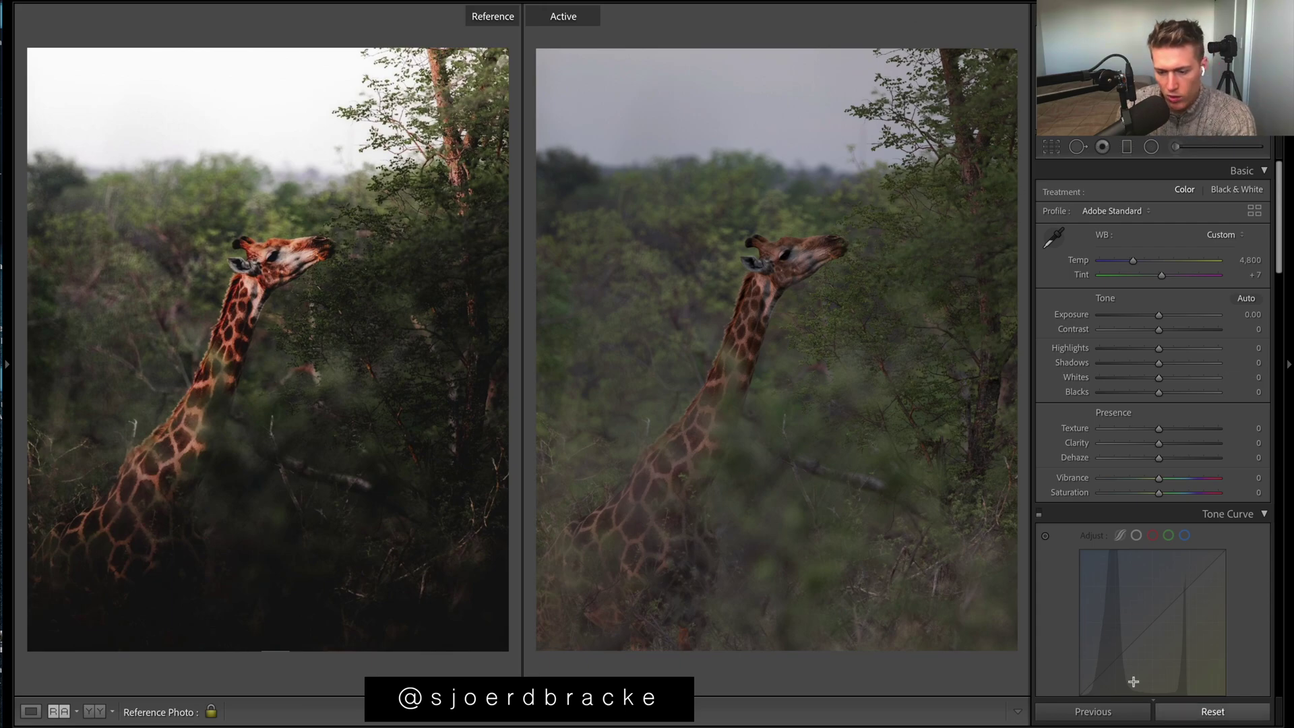
Reset then restore the giraffe edit, and check Enable Profile Corrections in Lens Corrections
left_click(1214, 712)
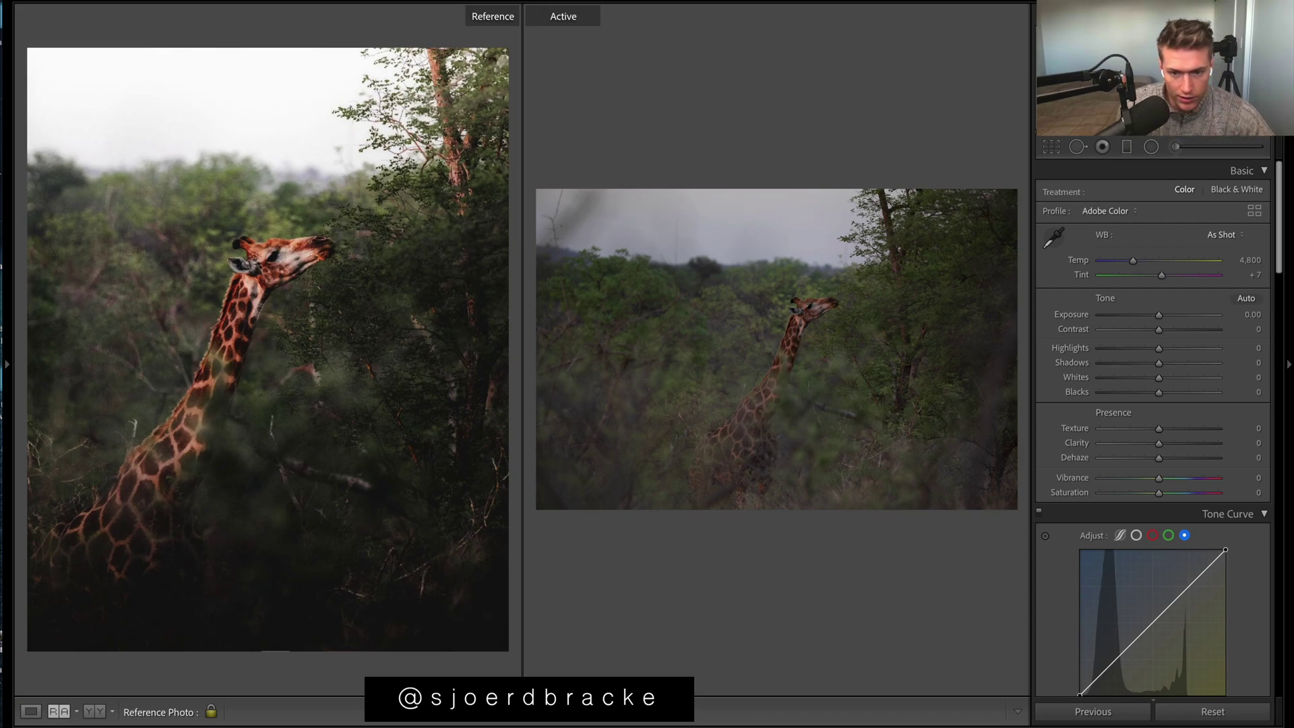
key("ctrl+z")
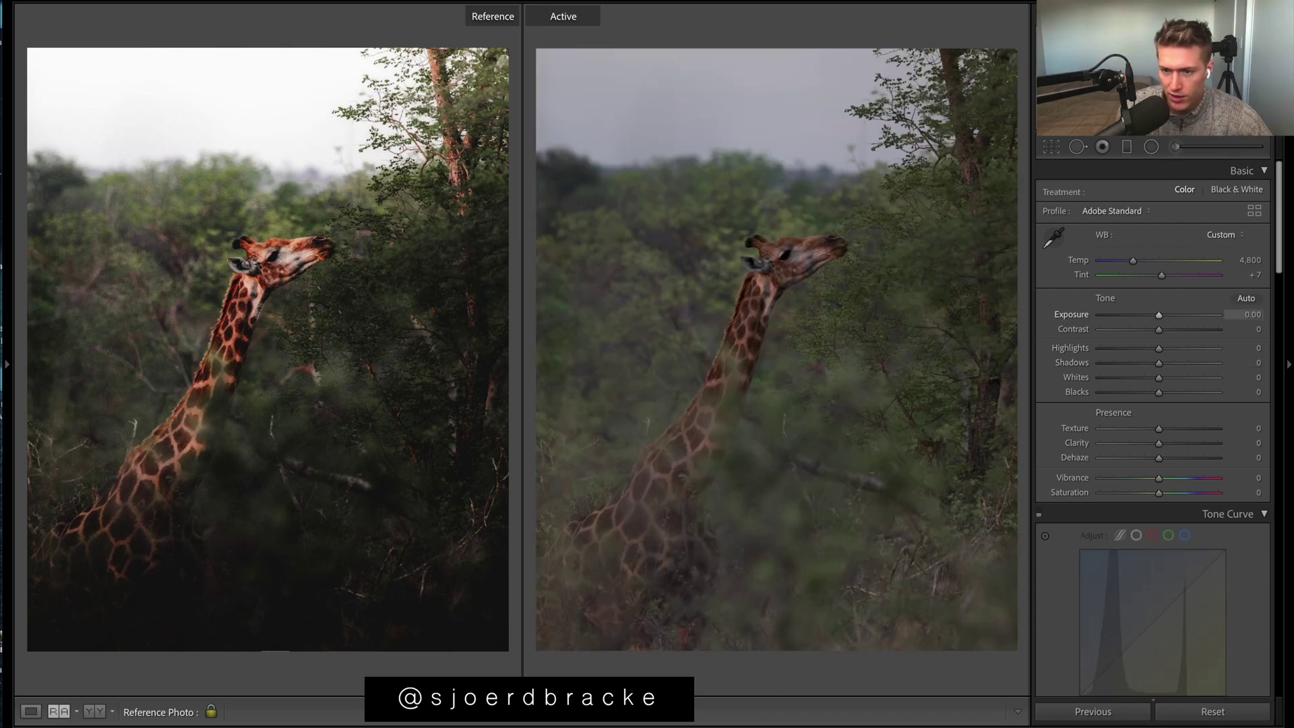
scroll(1146, 337, "down", 15)
scroll(1086, 355, "up", 8)
left_click(1048, 333)
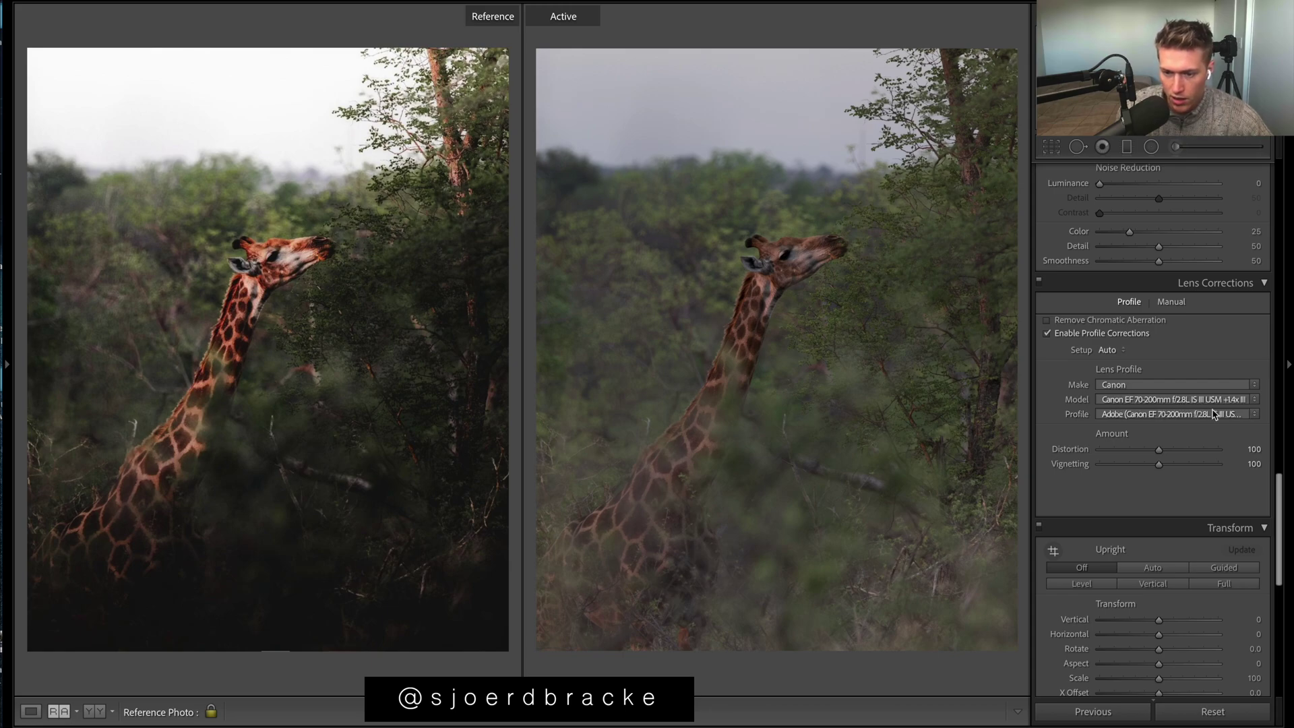
scroll(1279, 492, "up", 1)
scroll(1278, 492, "up", 2)
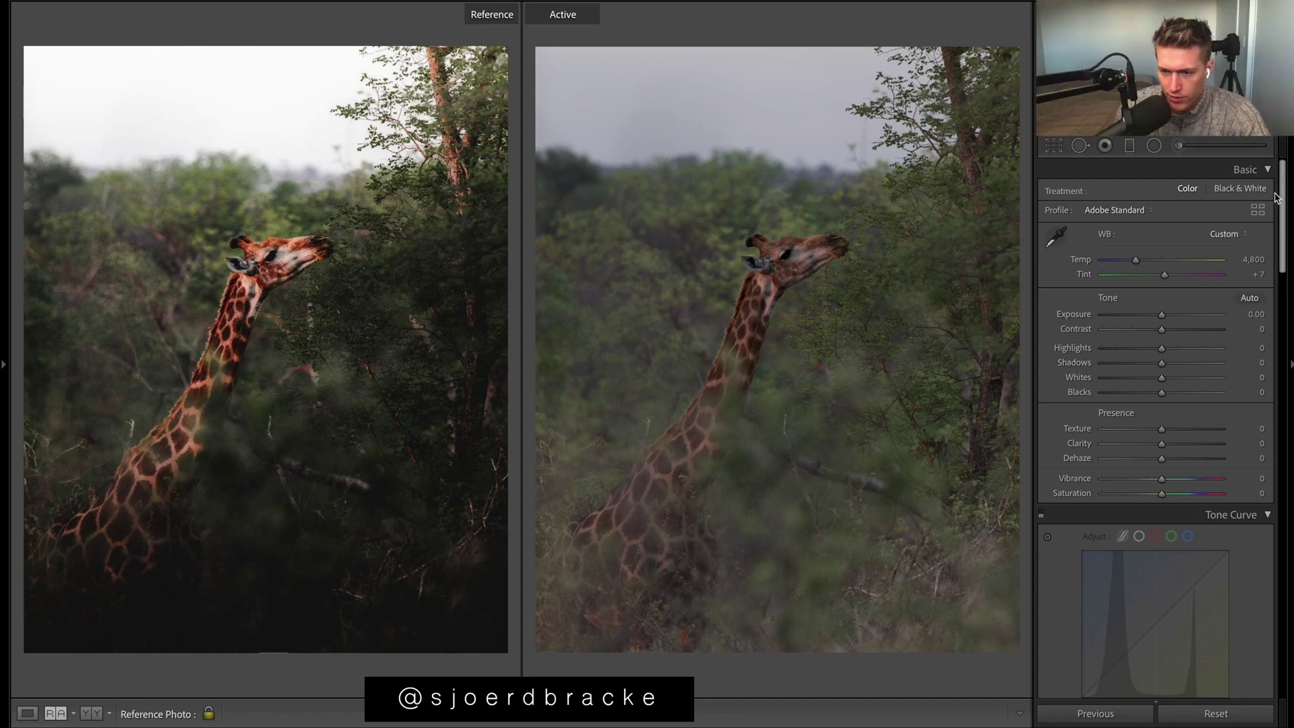
Enable the Tone Curve panel and inspect the parametric, RGB, red, green and blue curves
scroll(1042, 364, "down", 3)
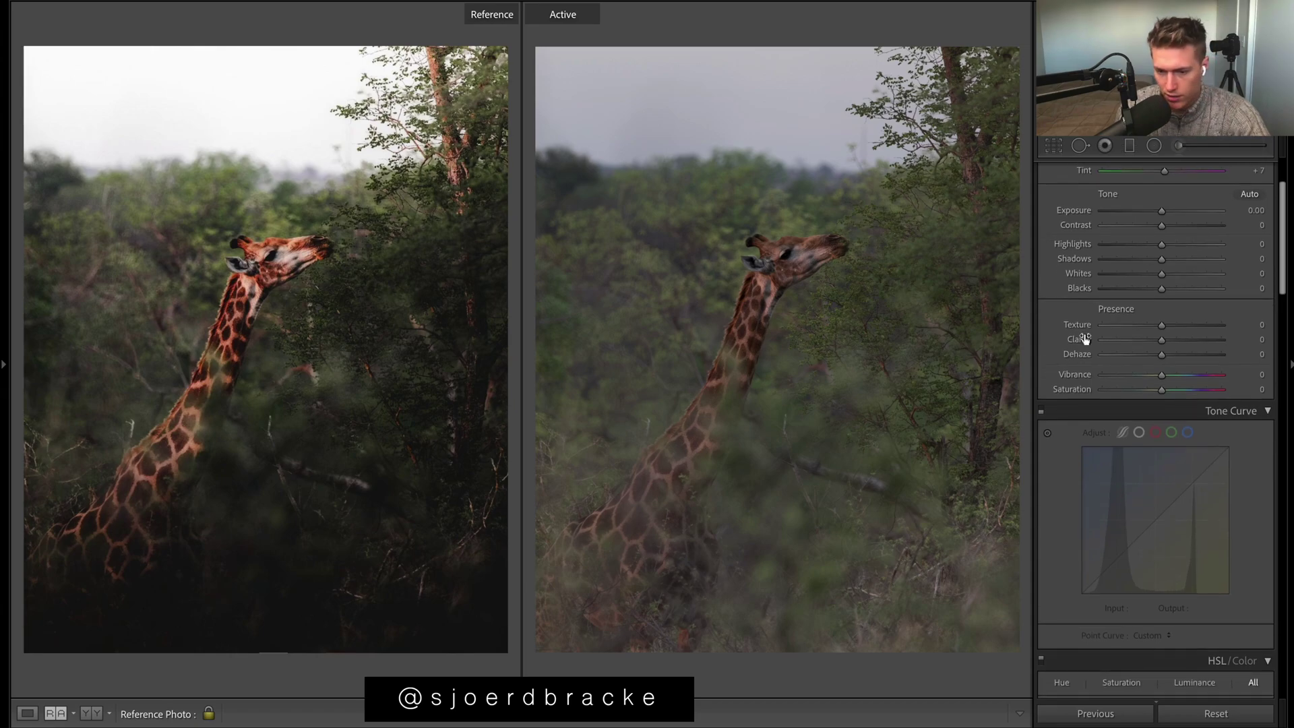
left_click(1041, 411)
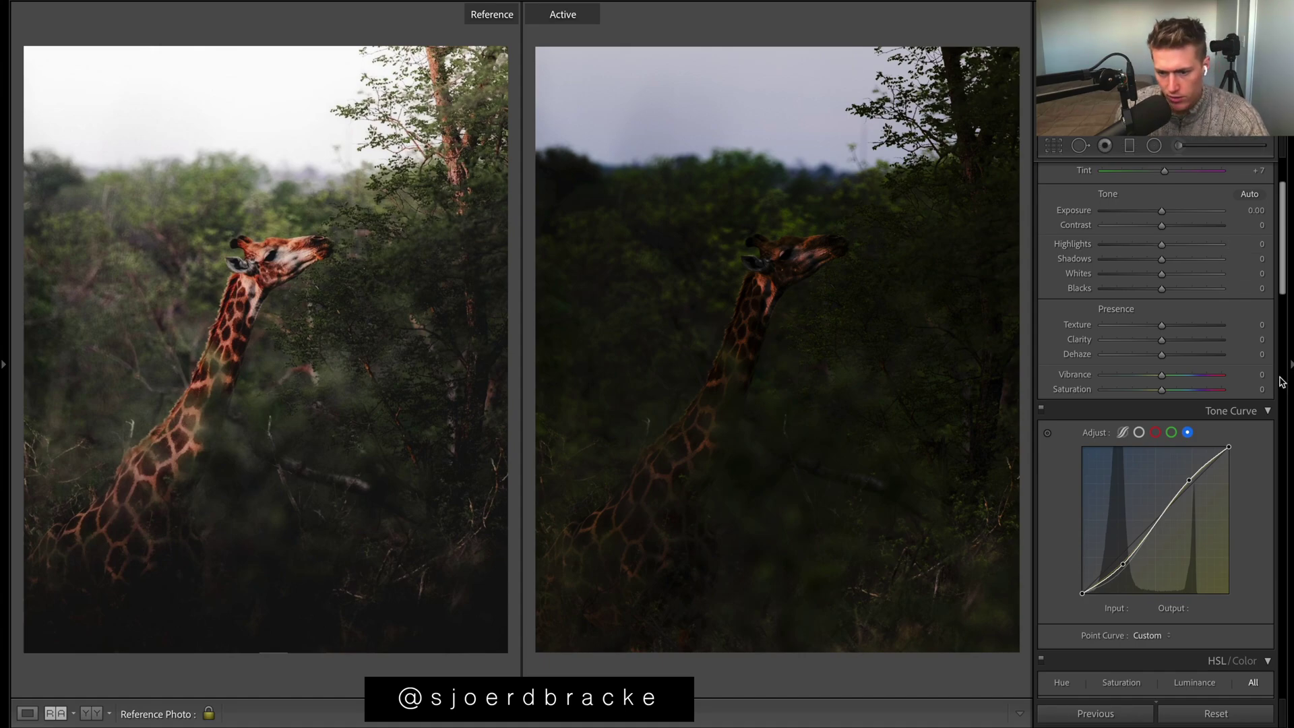
left_click(1123, 432)
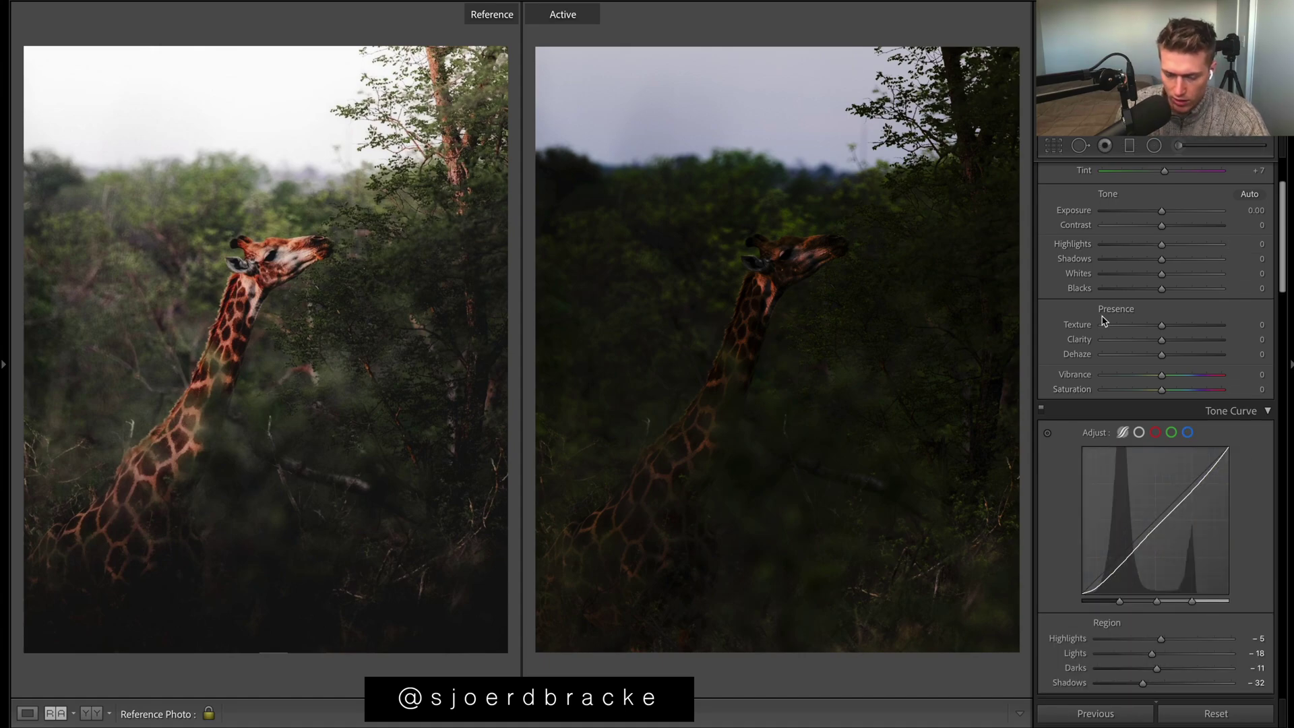
left_click(1139, 432)
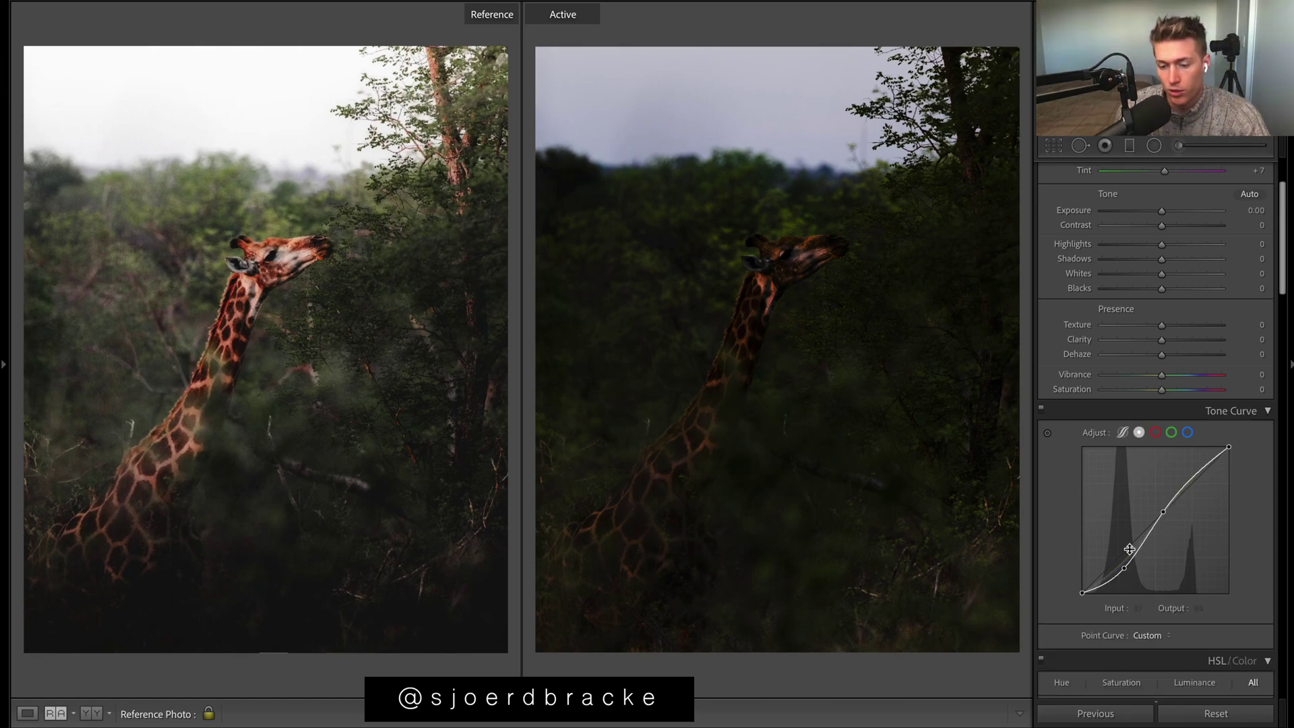
left_click(1156, 432)
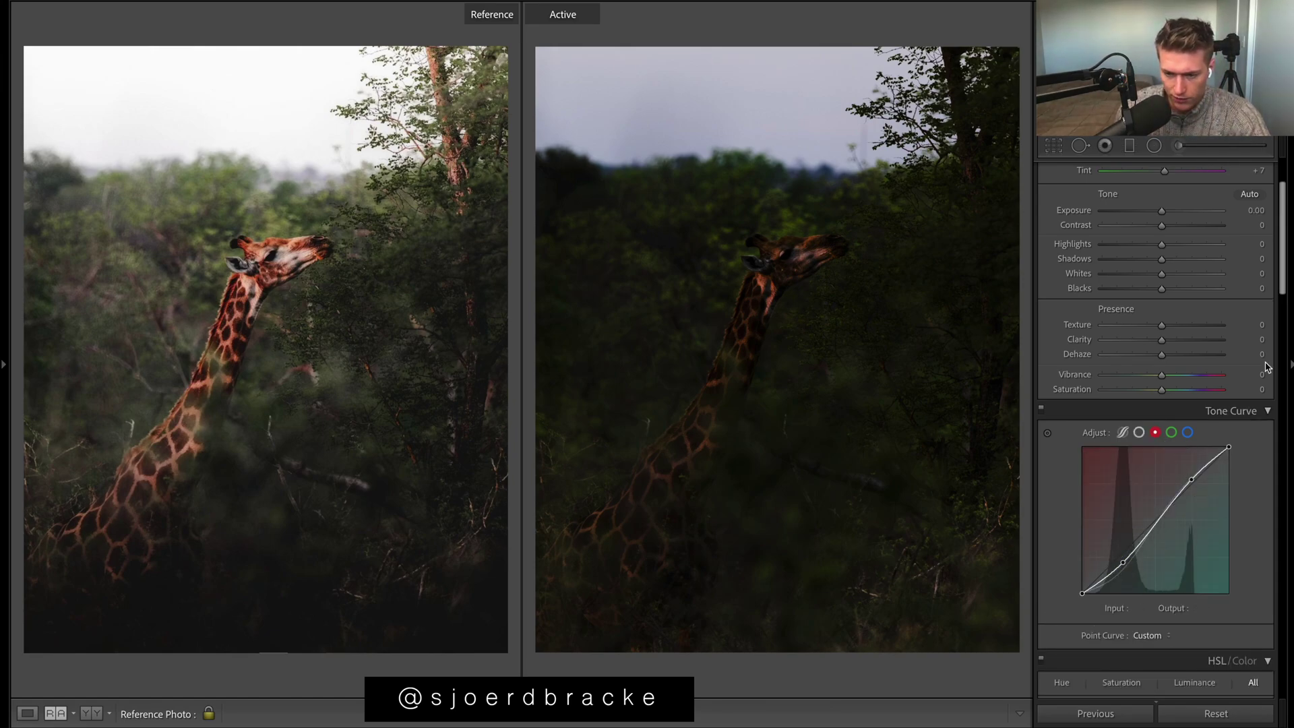
left_click(1173, 433)
left_click(1189, 434)
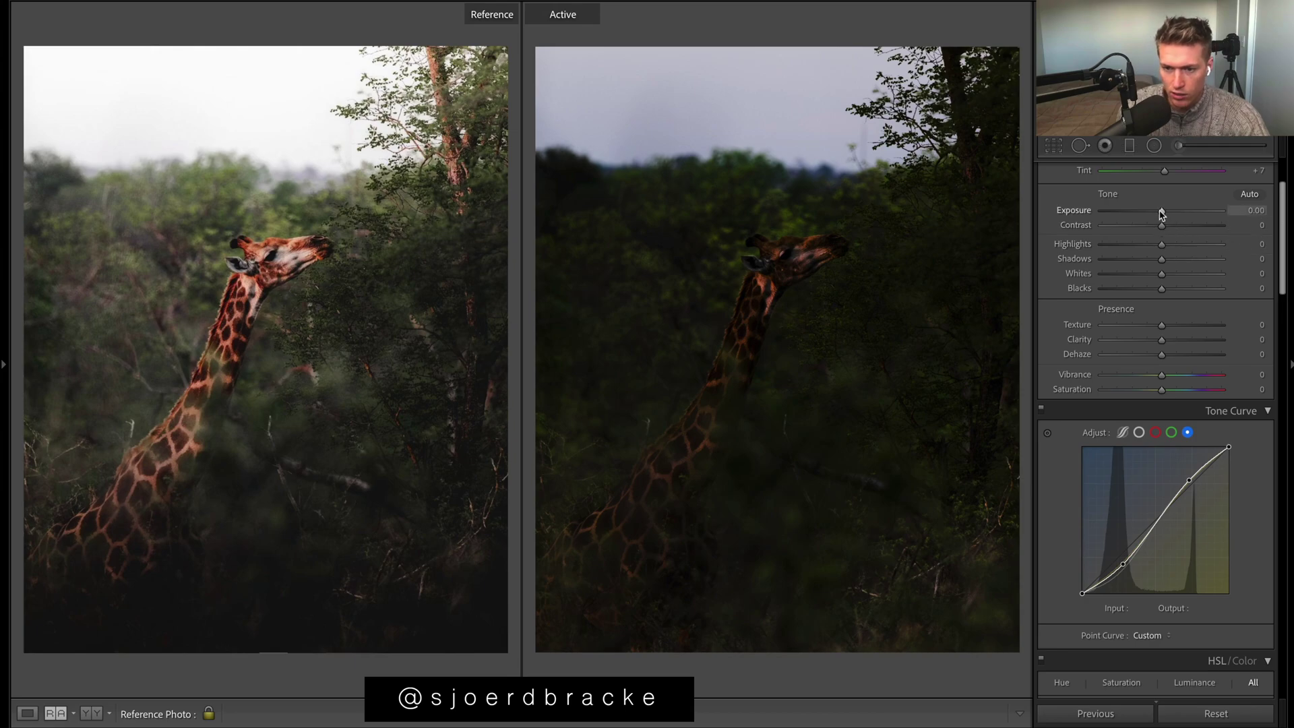
Raise Exposure to +0.60 and recheck the RGB, red, green and blue curves
left_click_drag(1161, 210, 1170, 214)
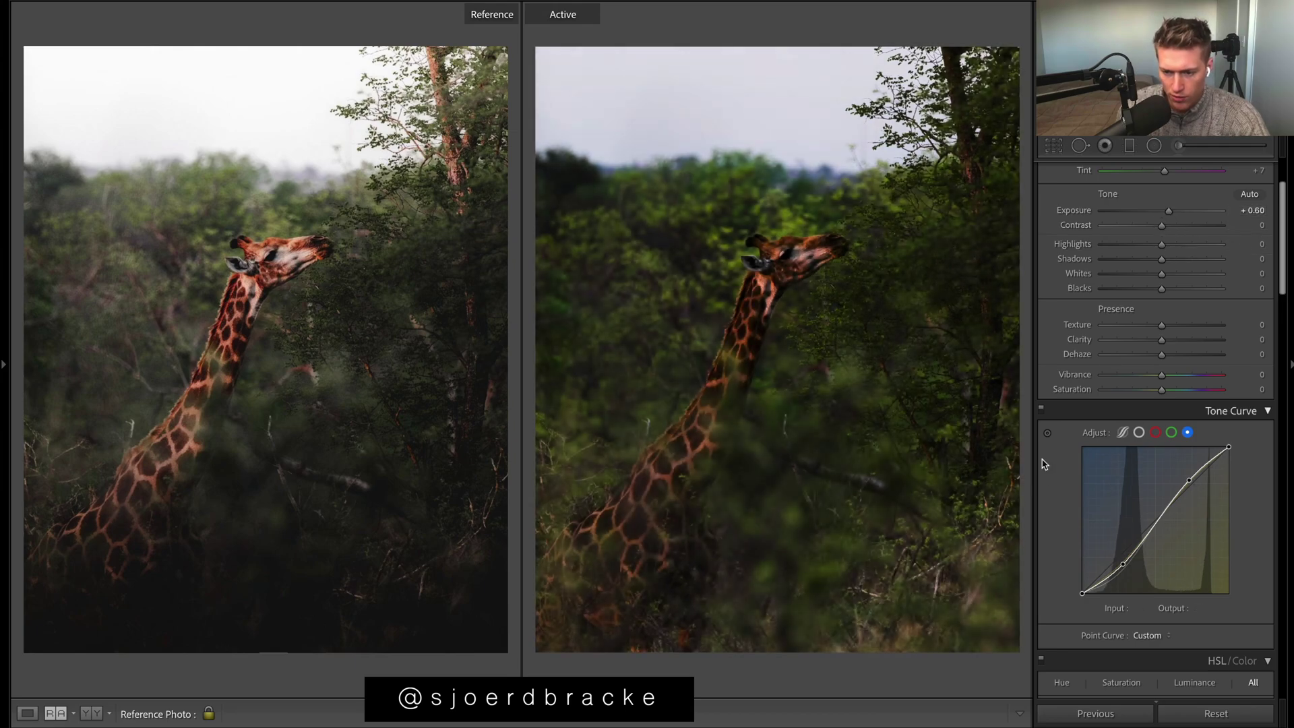
left_click(1139, 434)
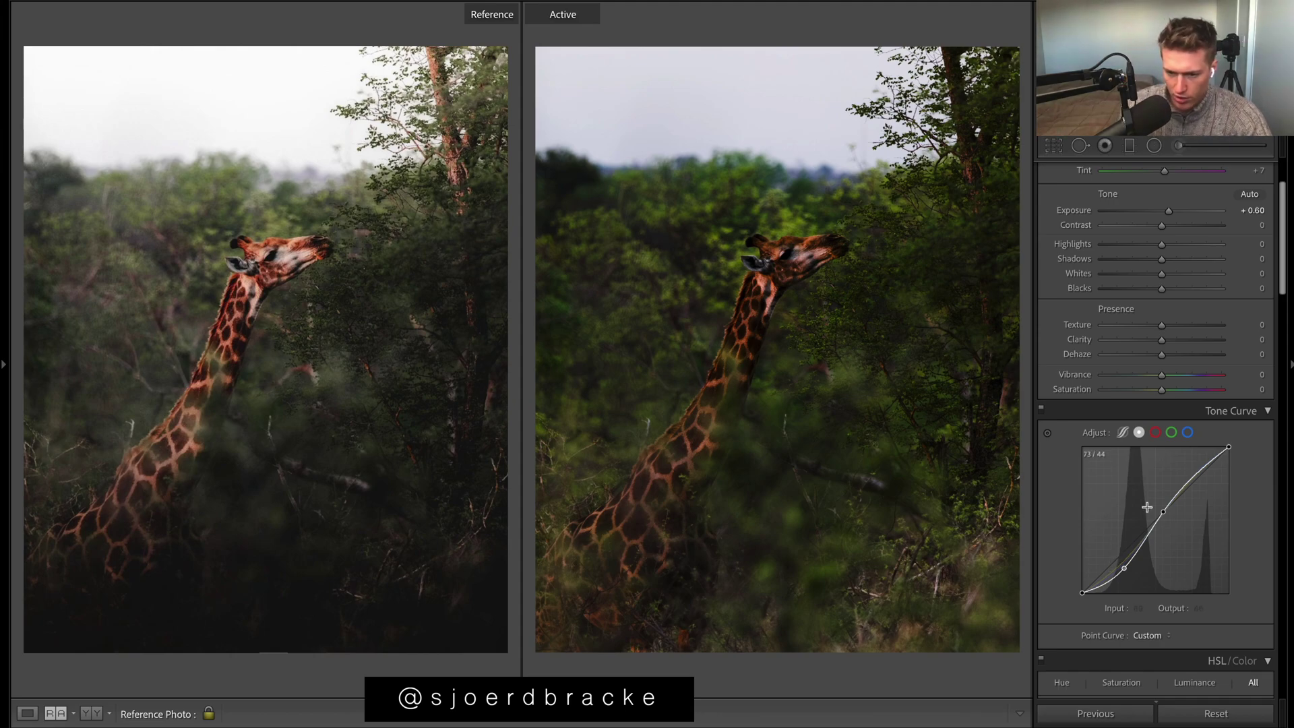
left_click(1156, 432)
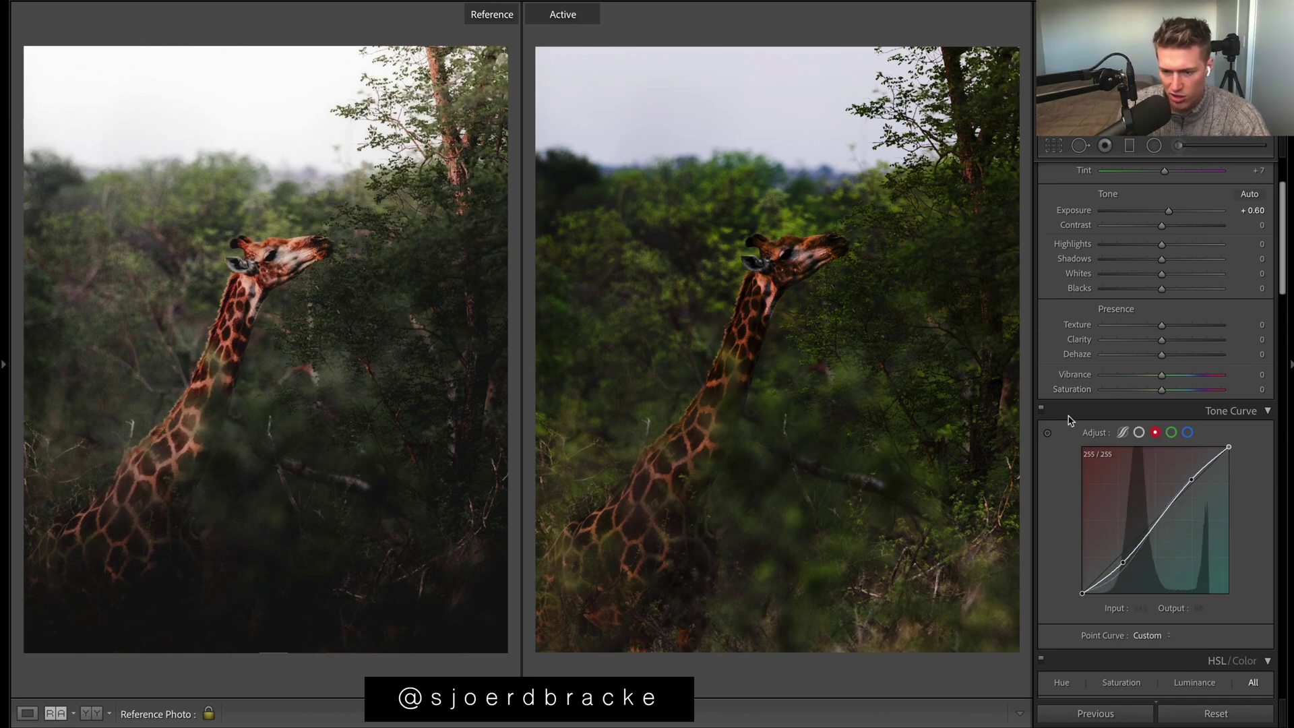
left_click(1188, 432)
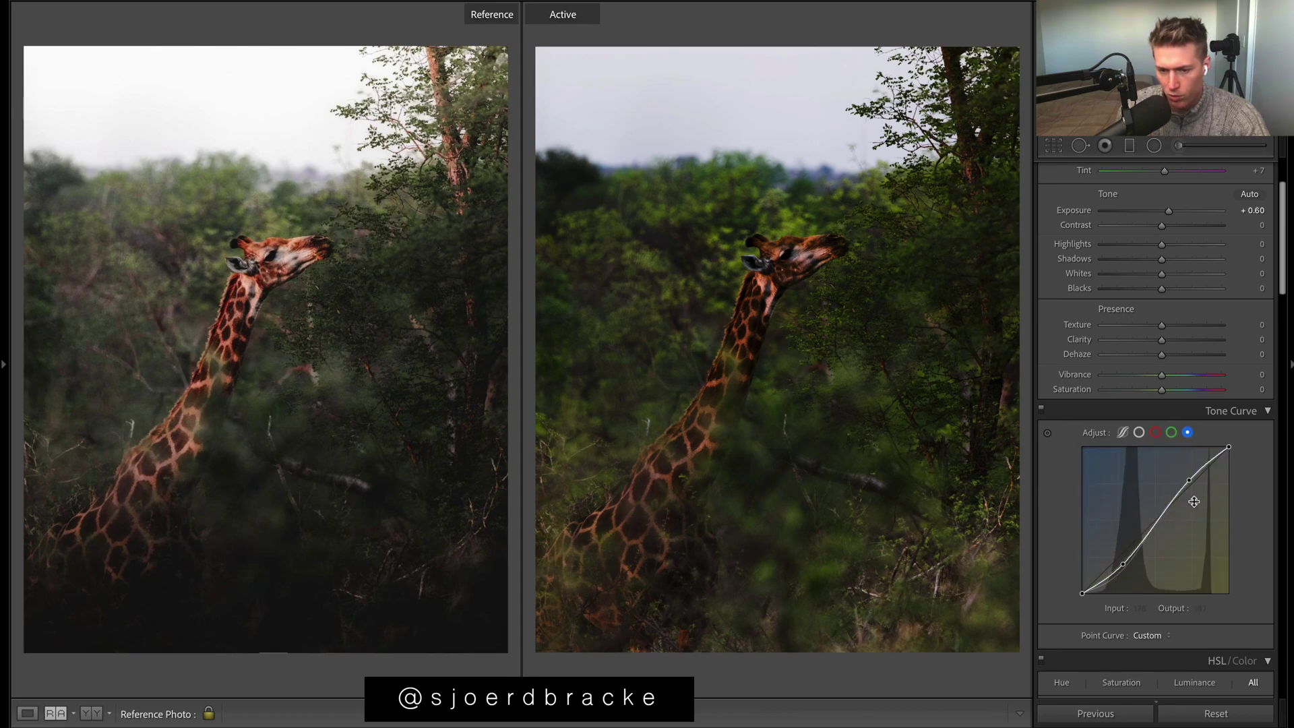
left_click(1171, 432)
left_click(1188, 432)
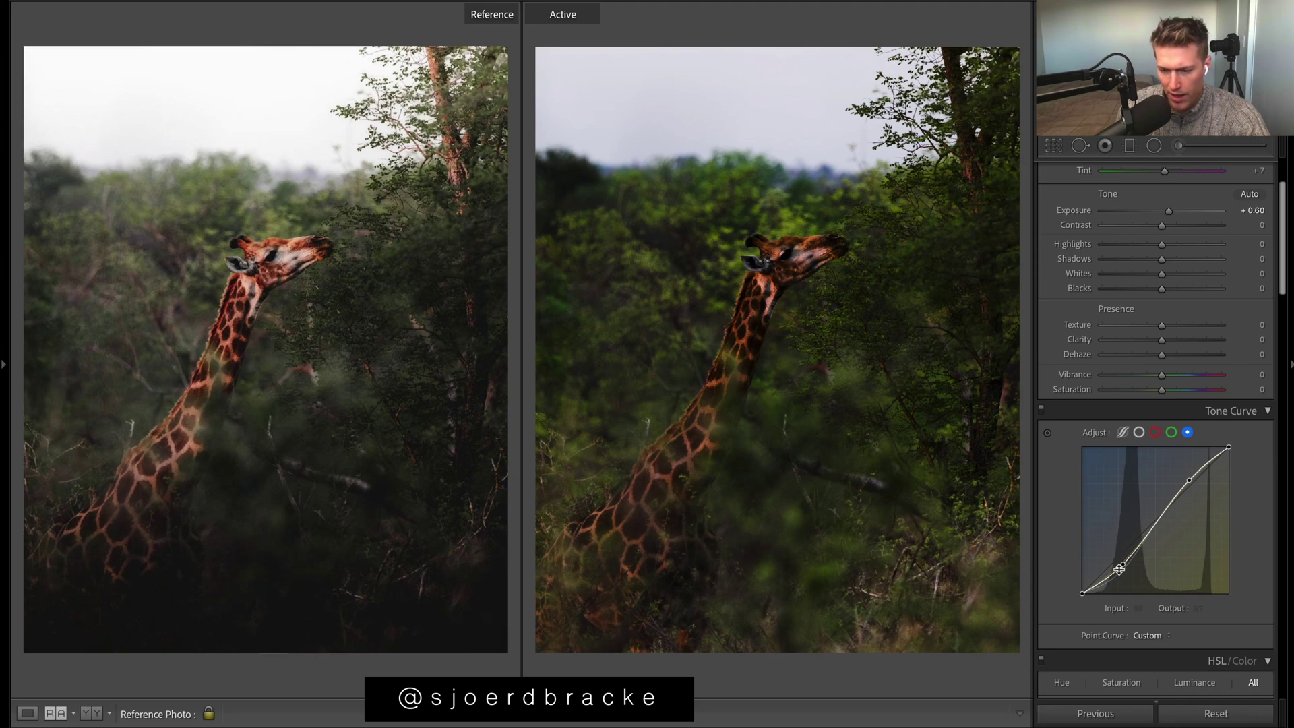
left_click_drag(1279, 225, 1280, 389)
scroll(1161, 464, "up", 15)
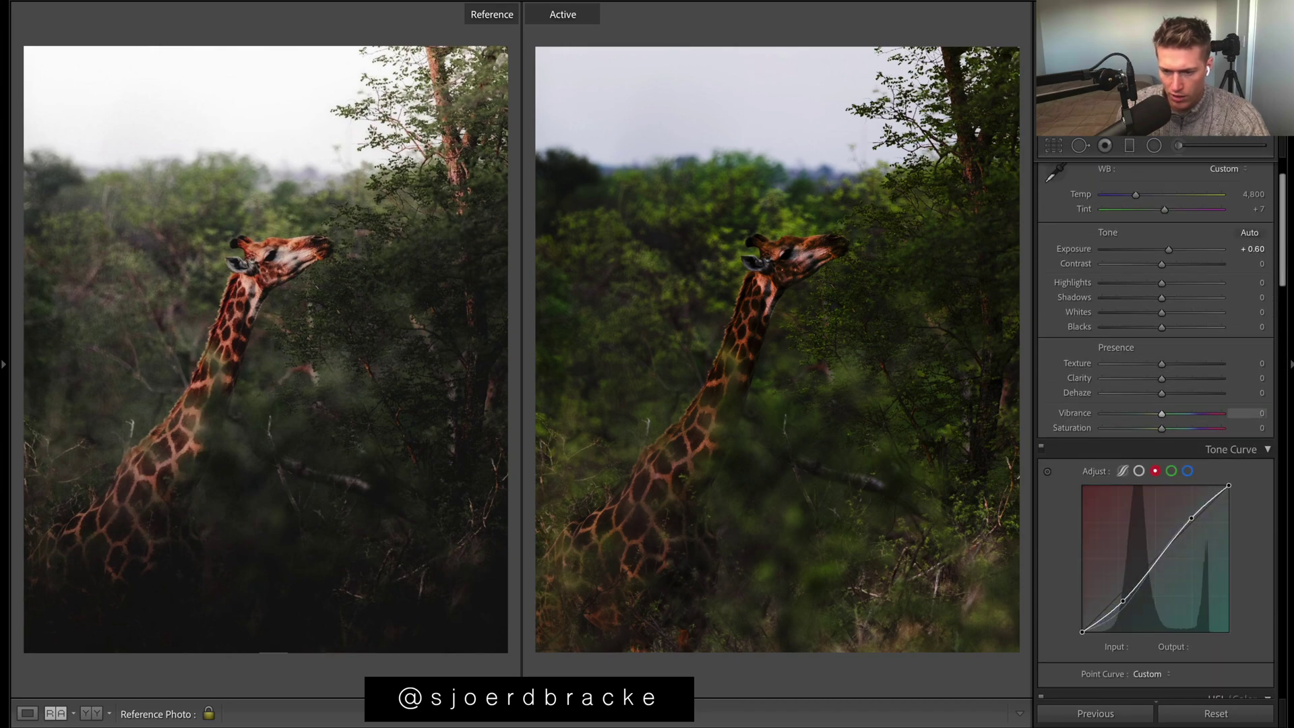
Lift blacks and shadows, pull highlights down, brighten whites, and lower Vibrance to -24
left_click(1139, 470)
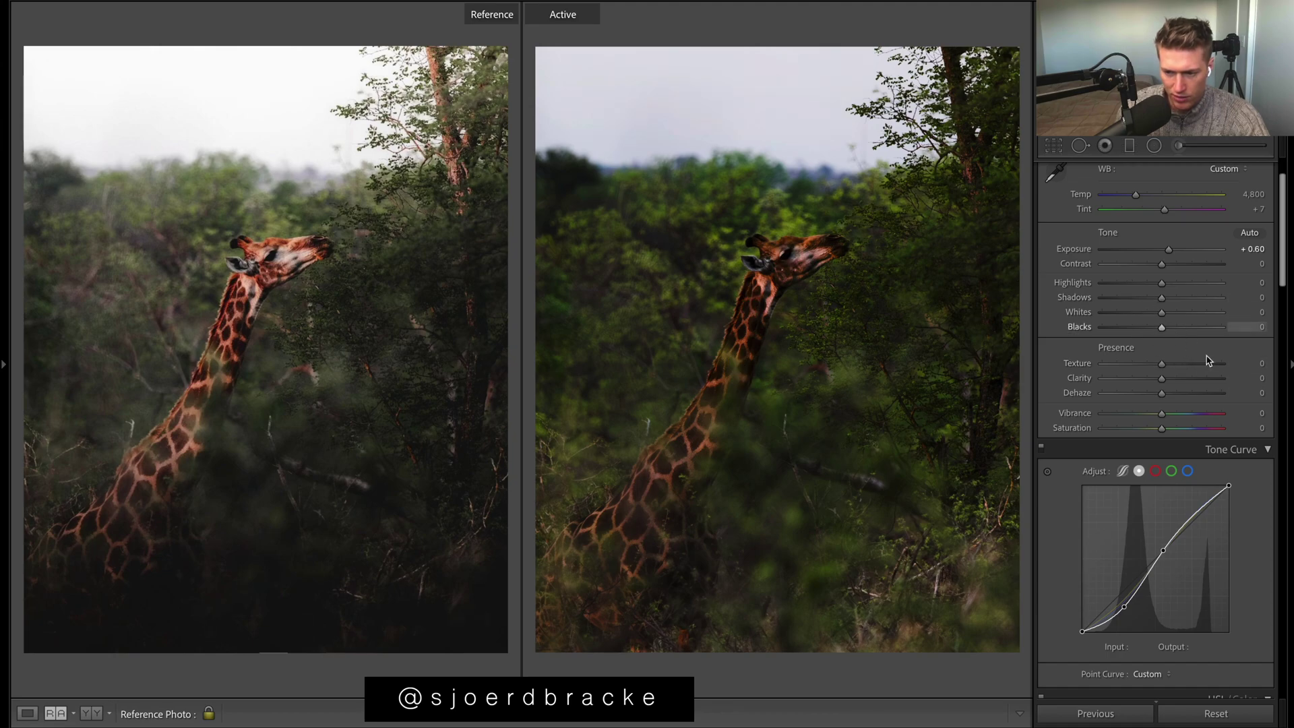
left_click(1186, 329)
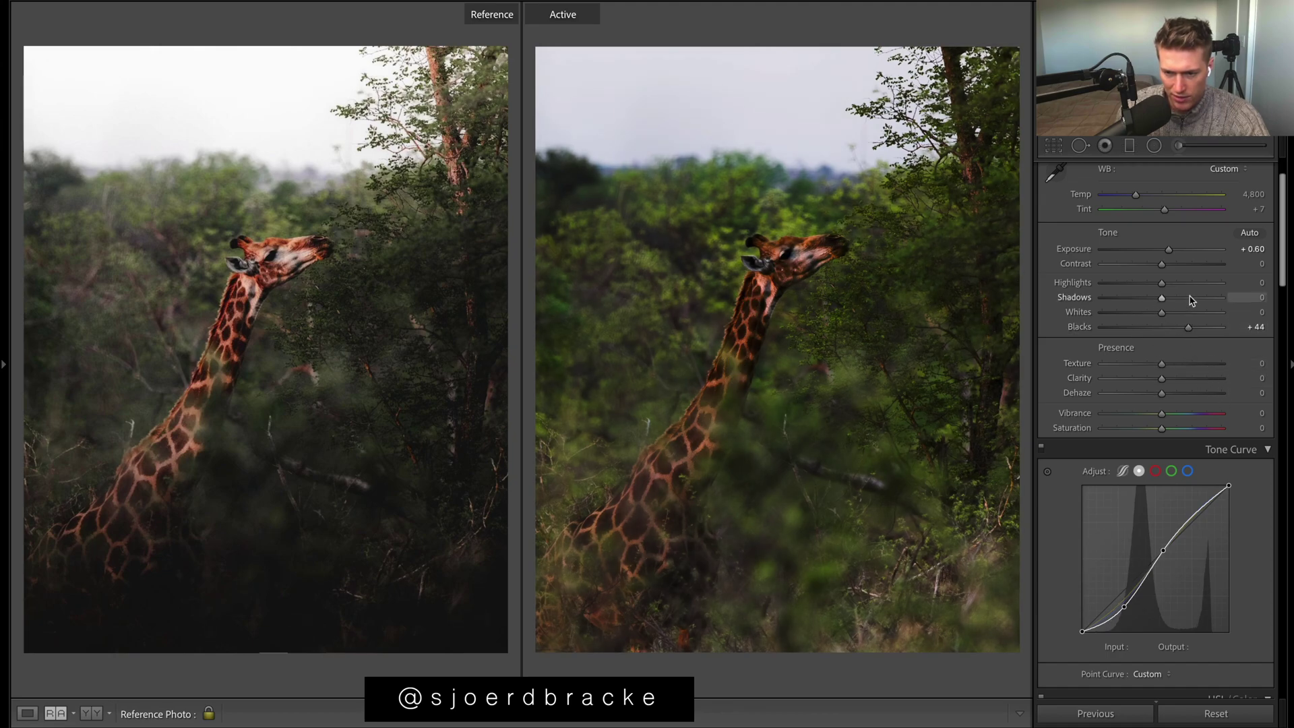
left_click(1191, 299)
left_click(1124, 283)
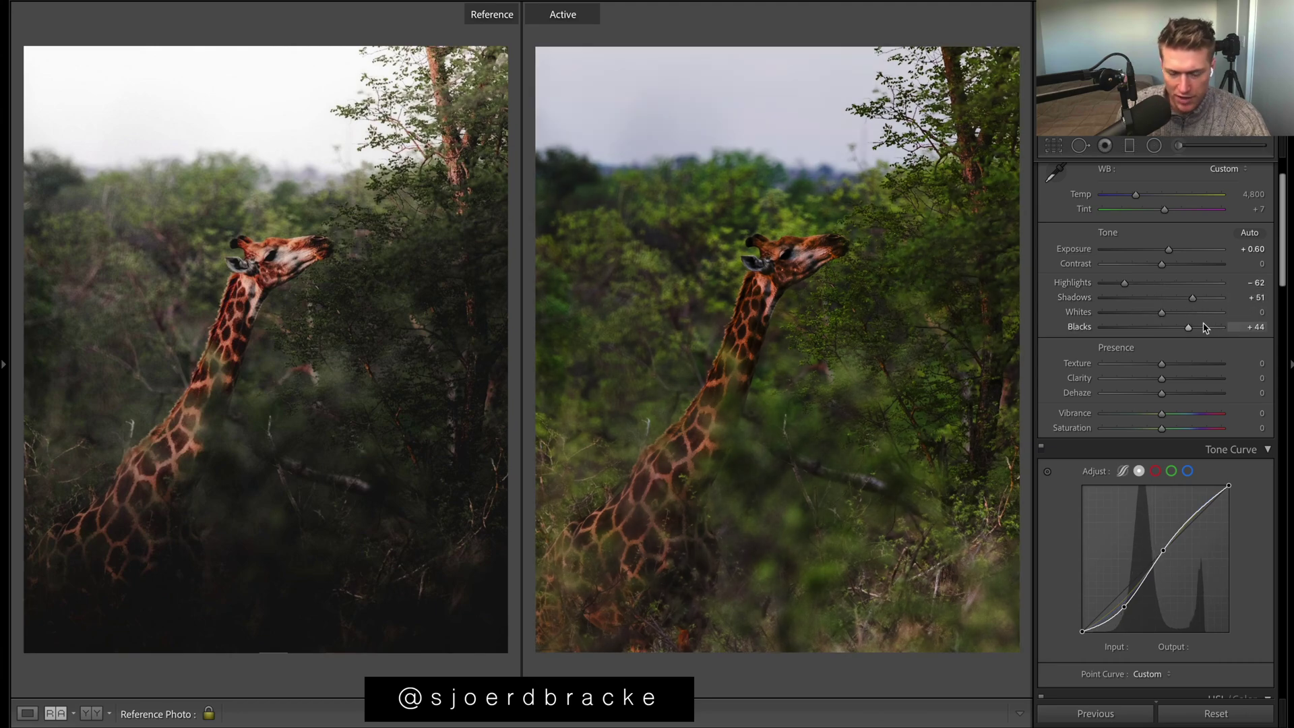
left_click_drag(1161, 314, 1167, 317)
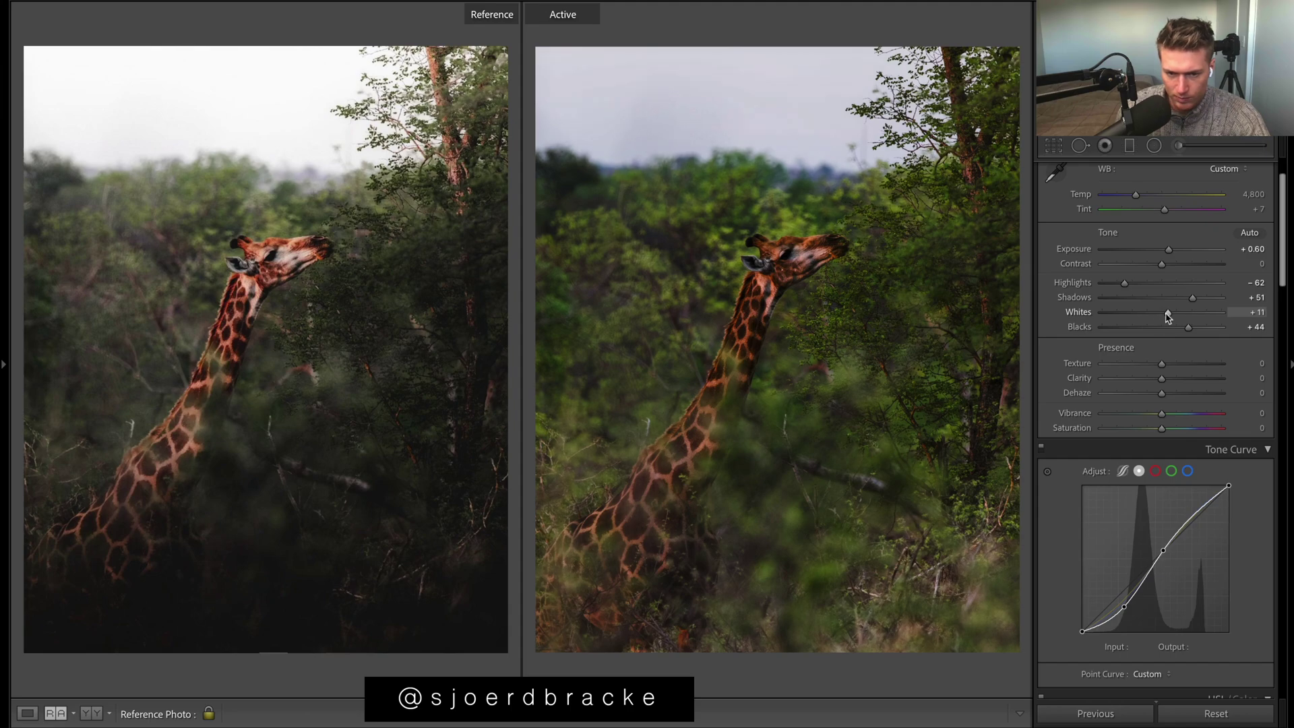
left_click(1145, 414)
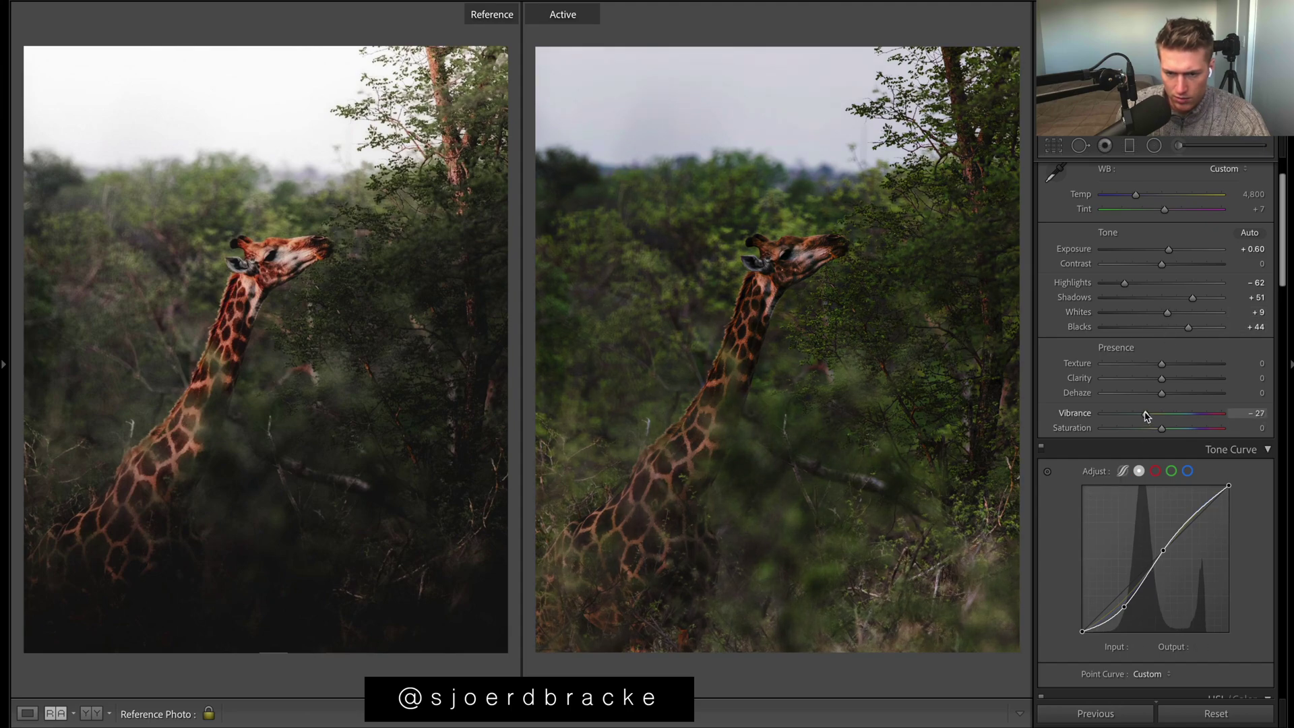
left_click_drag(1146, 413, 1145, 413)
Set Contrast +23, Whites +33, Blacks +53, Highlights -41, Shadows +60, then lower Clarity
left_click_drag(1161, 264, 1175, 264)
left_click_drag(1167, 312, 1183, 314)
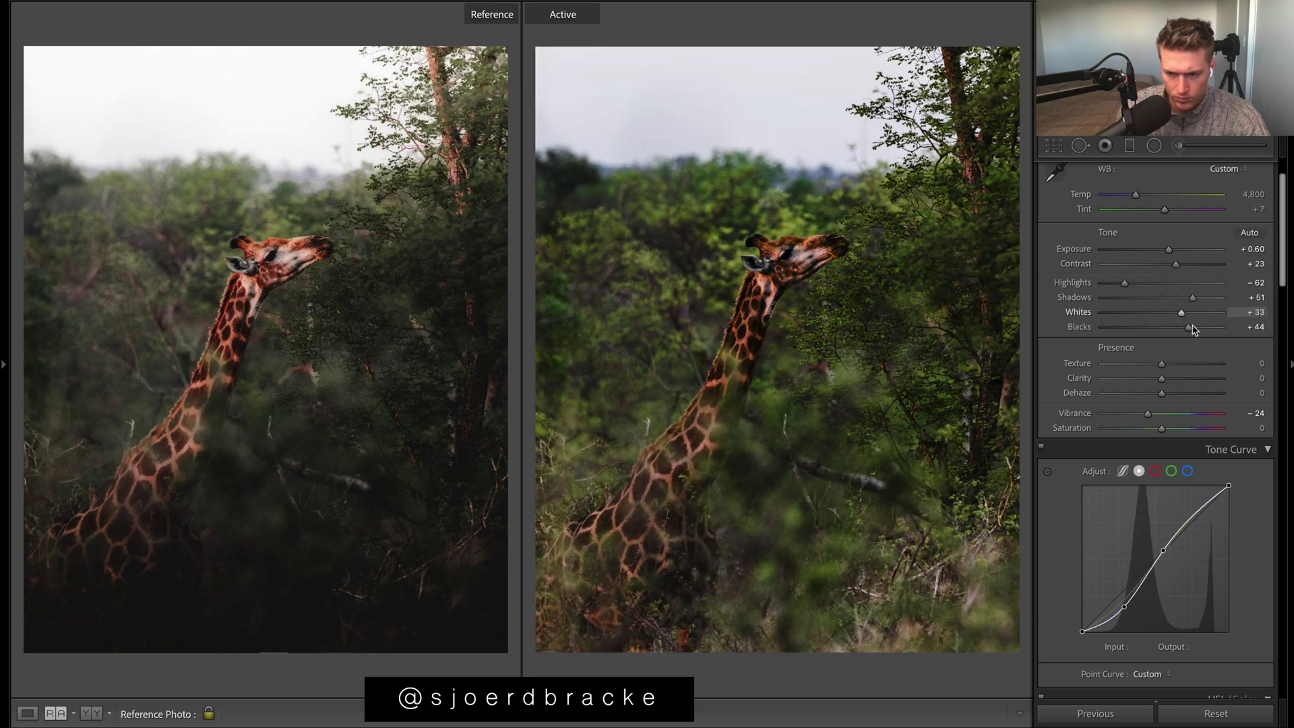
left_click_drag(1188, 328, 1191, 328)
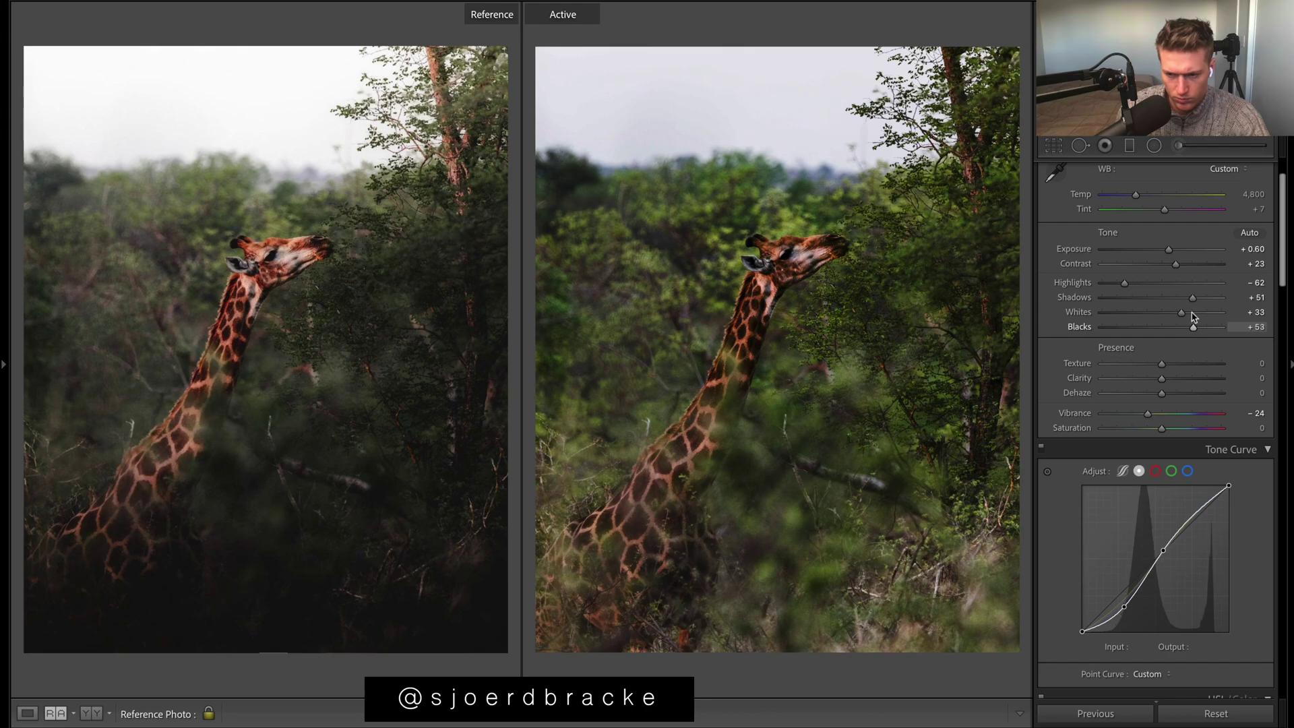
left_click_drag(1124, 283, 1131, 286)
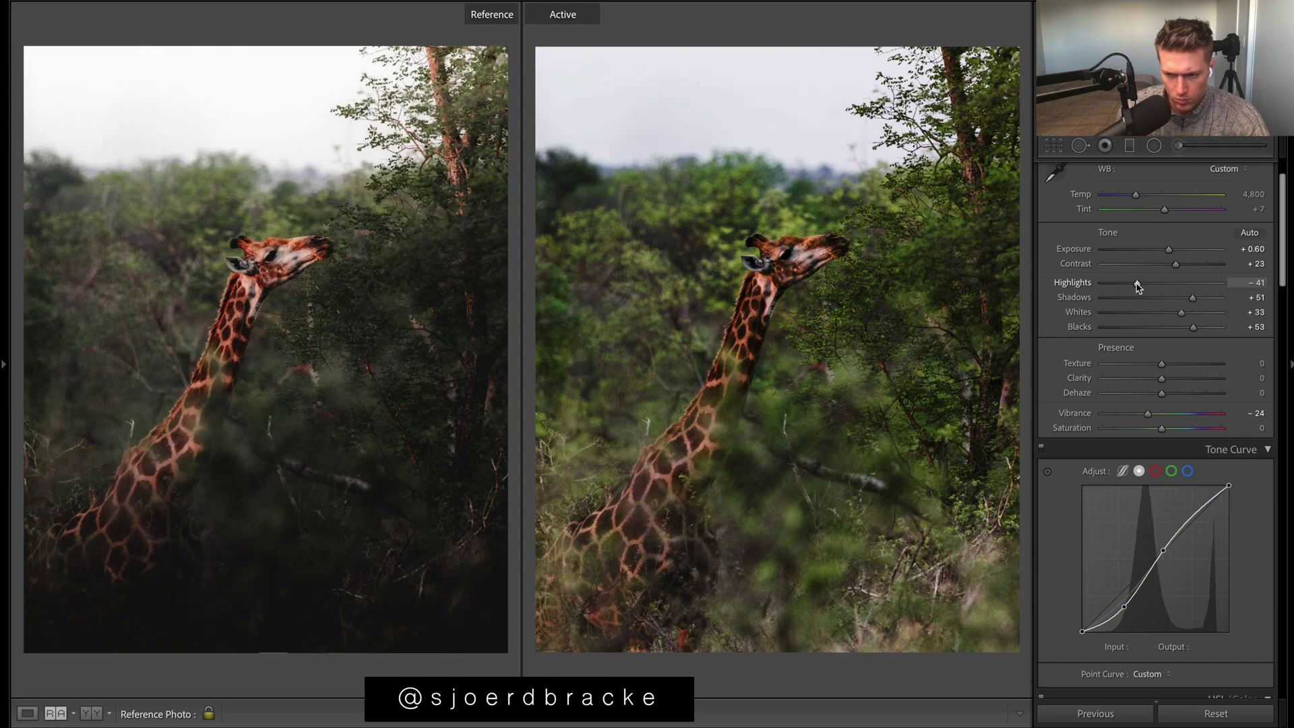
left_click_drag(1193, 299, 1199, 304)
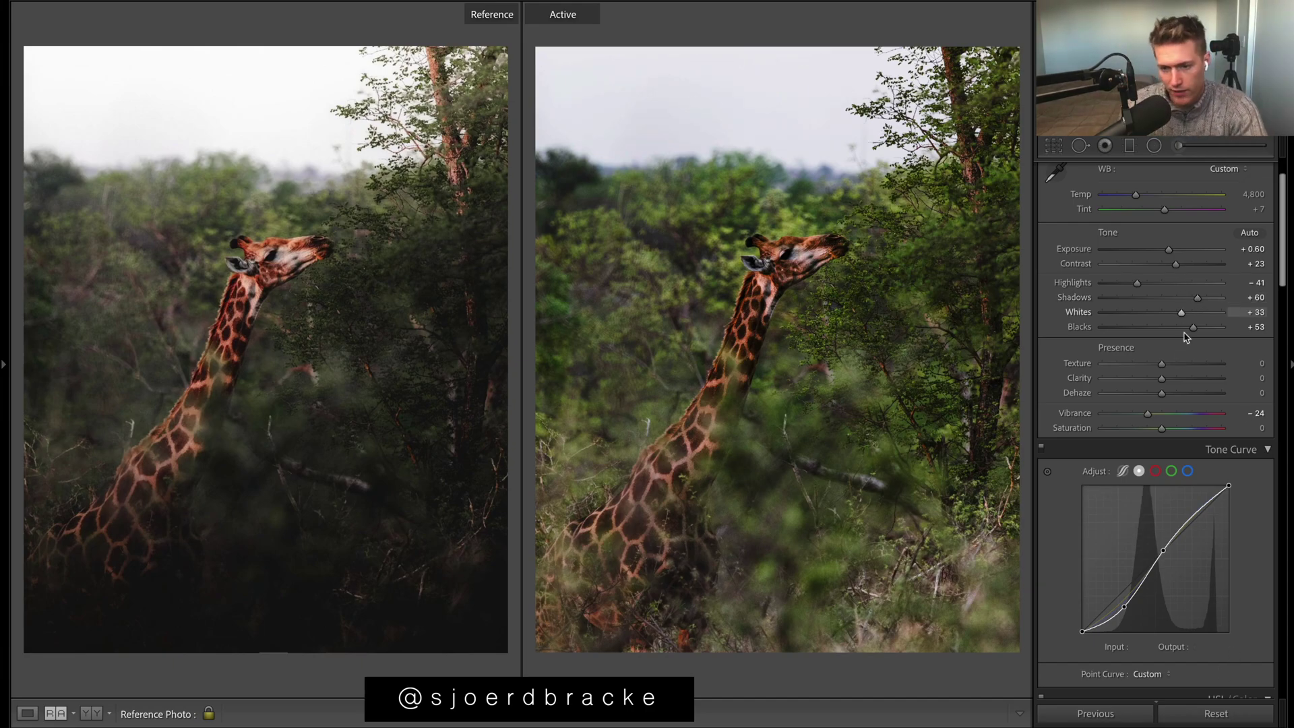
left_click_drag(1163, 379, 1145, 383)
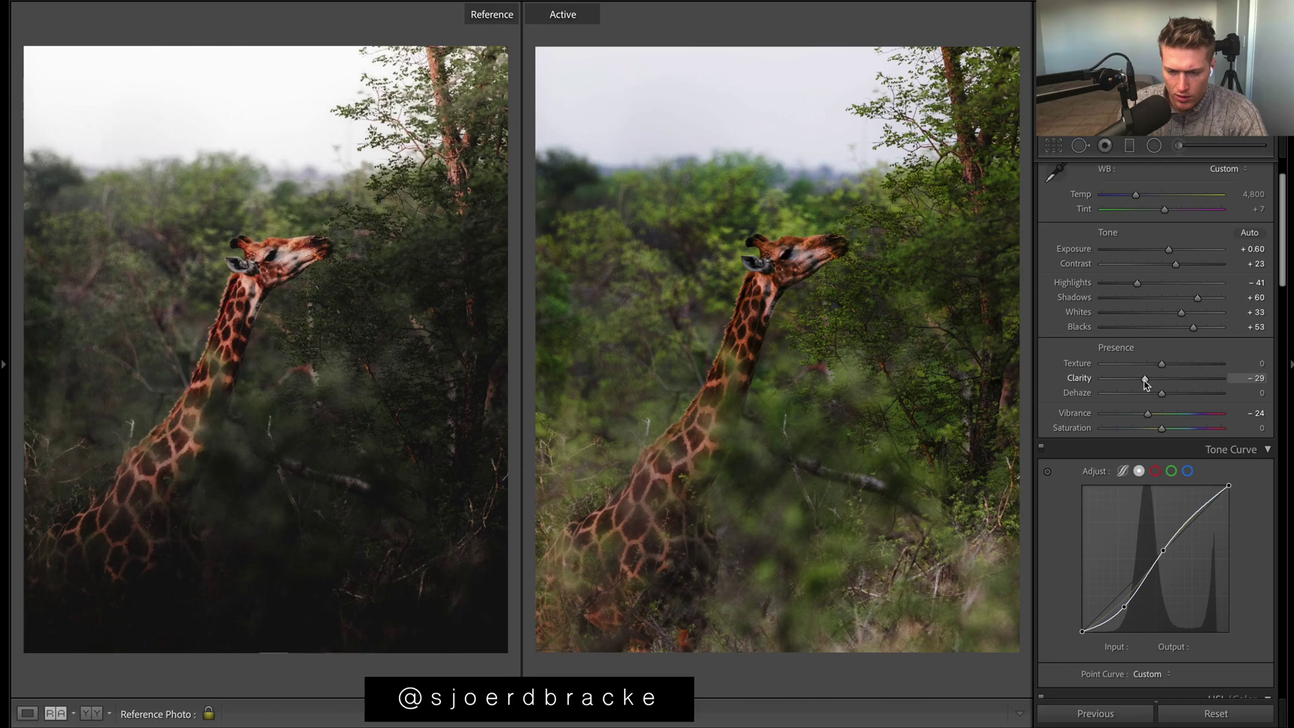
Toggle the tone curve off and on to compare, checking the parametric, point and green curves
left_click(1041, 447)
left_click(1041, 449)
left_click(1042, 449)
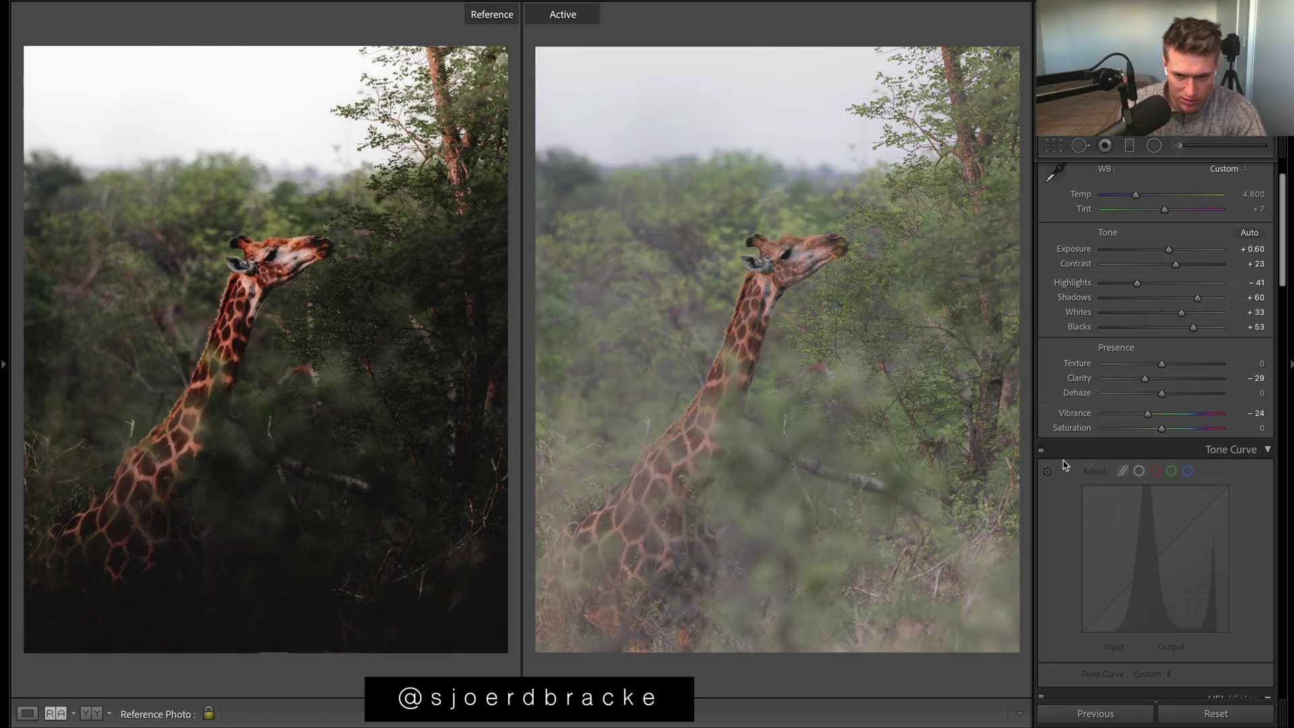
left_click(1184, 646)
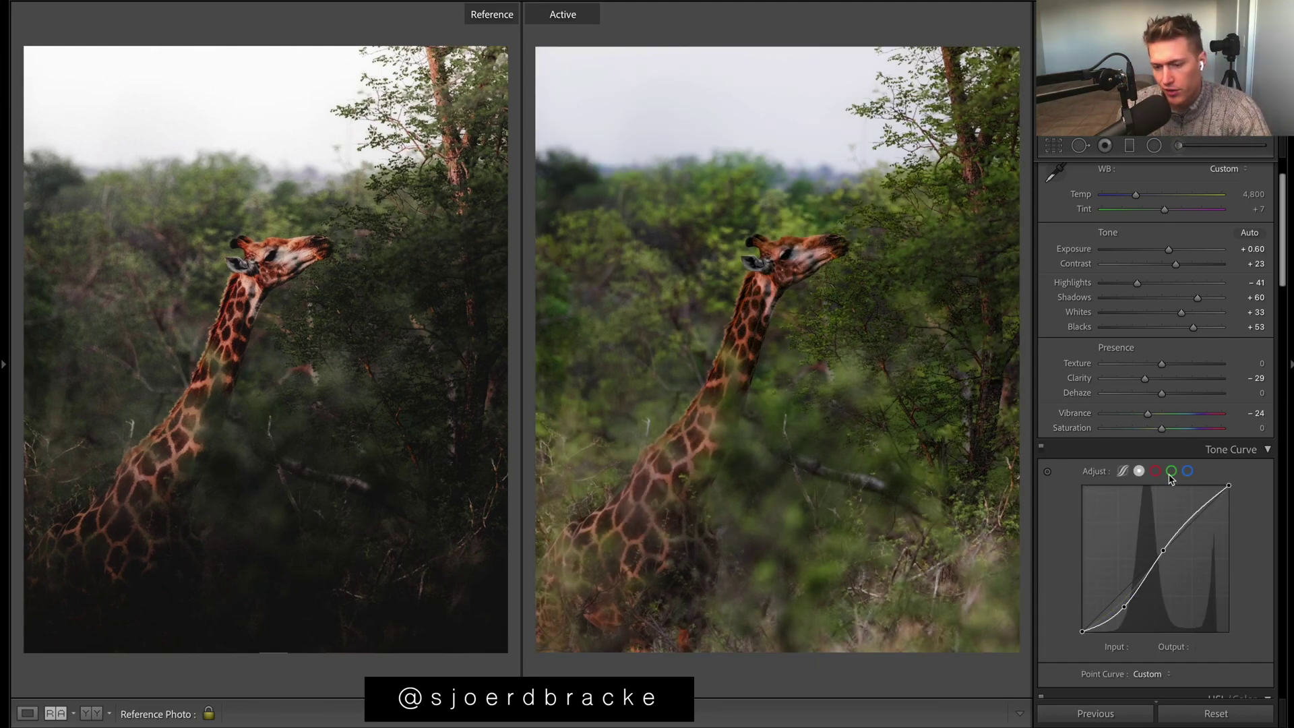
left_click(1124, 471)
left_click(1139, 471)
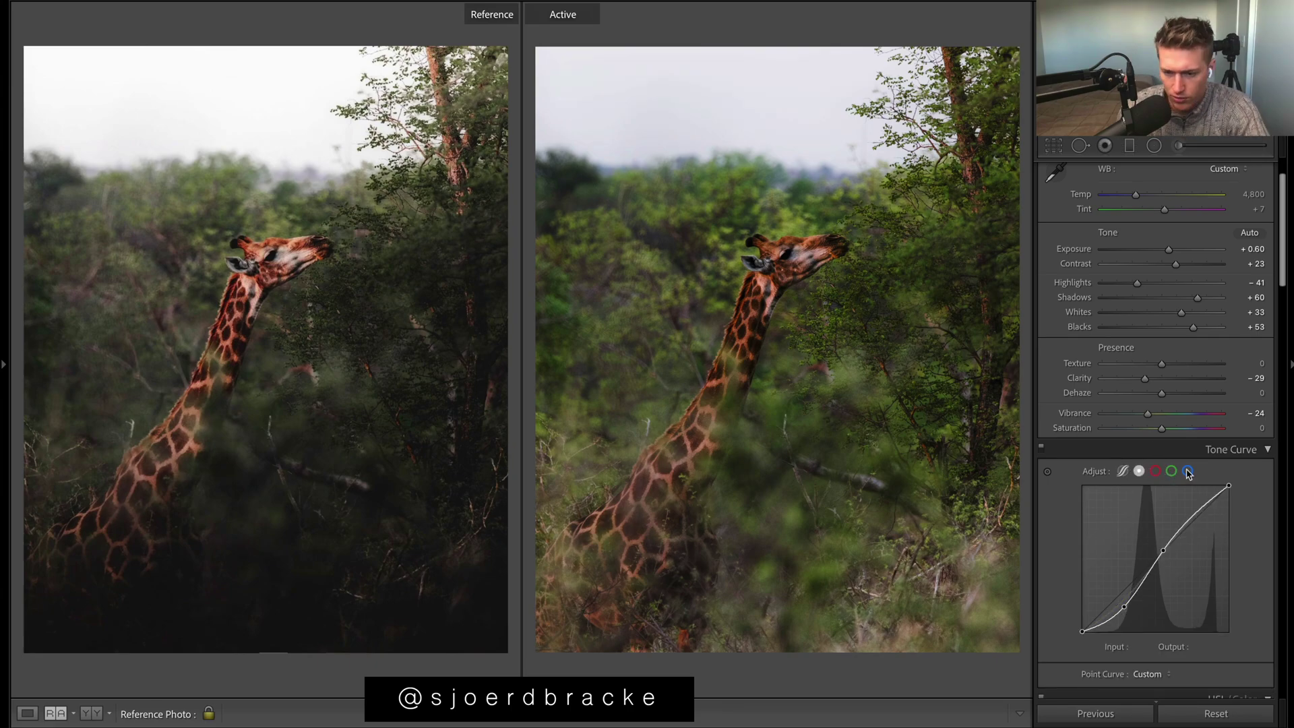
left_click(1172, 472)
left_click(1041, 447)
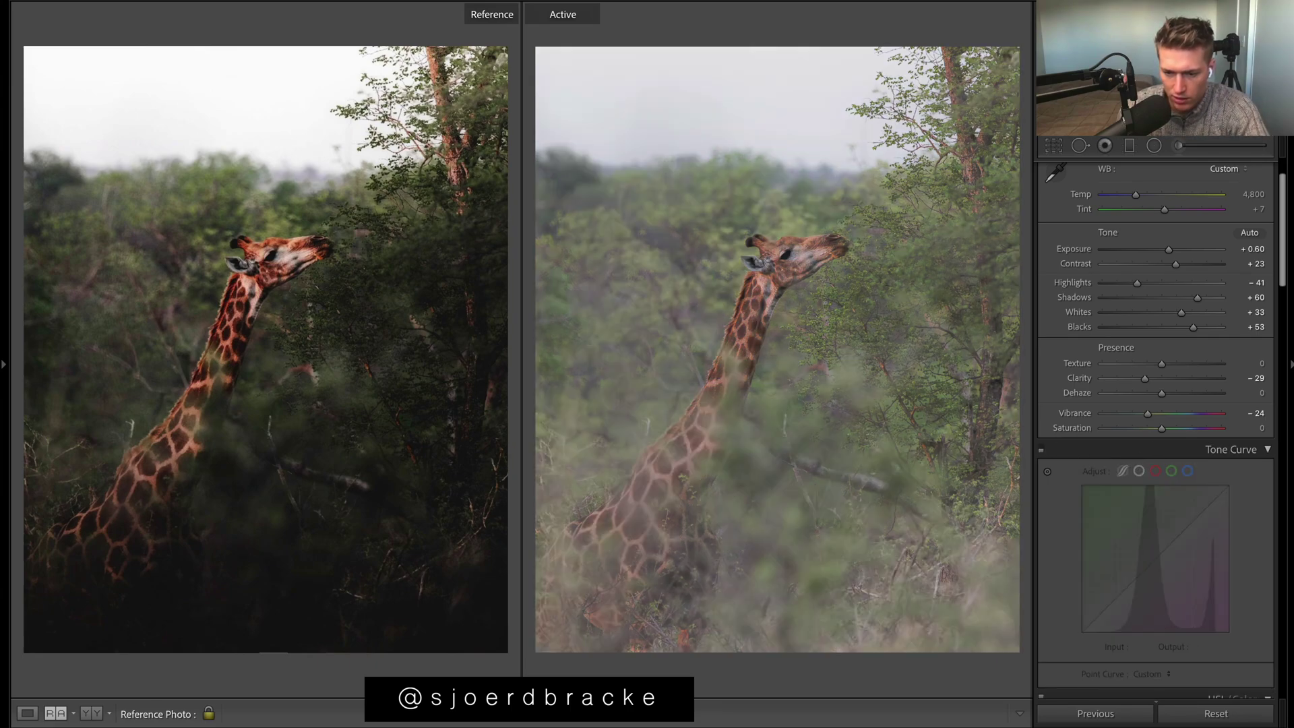
left_click(1042, 449)
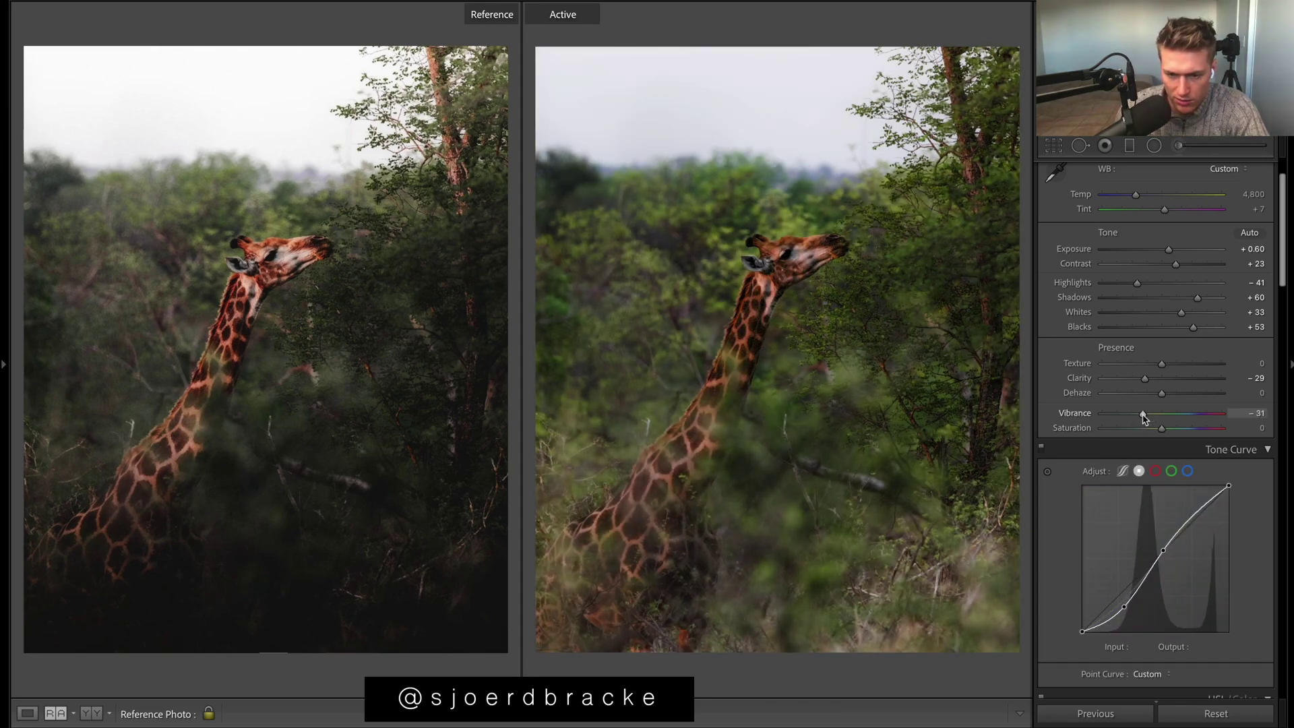
Tint the shadows blue with Hue 237 and Saturation 19 in Color Grading
scroll(1143, 418, "down", 10)
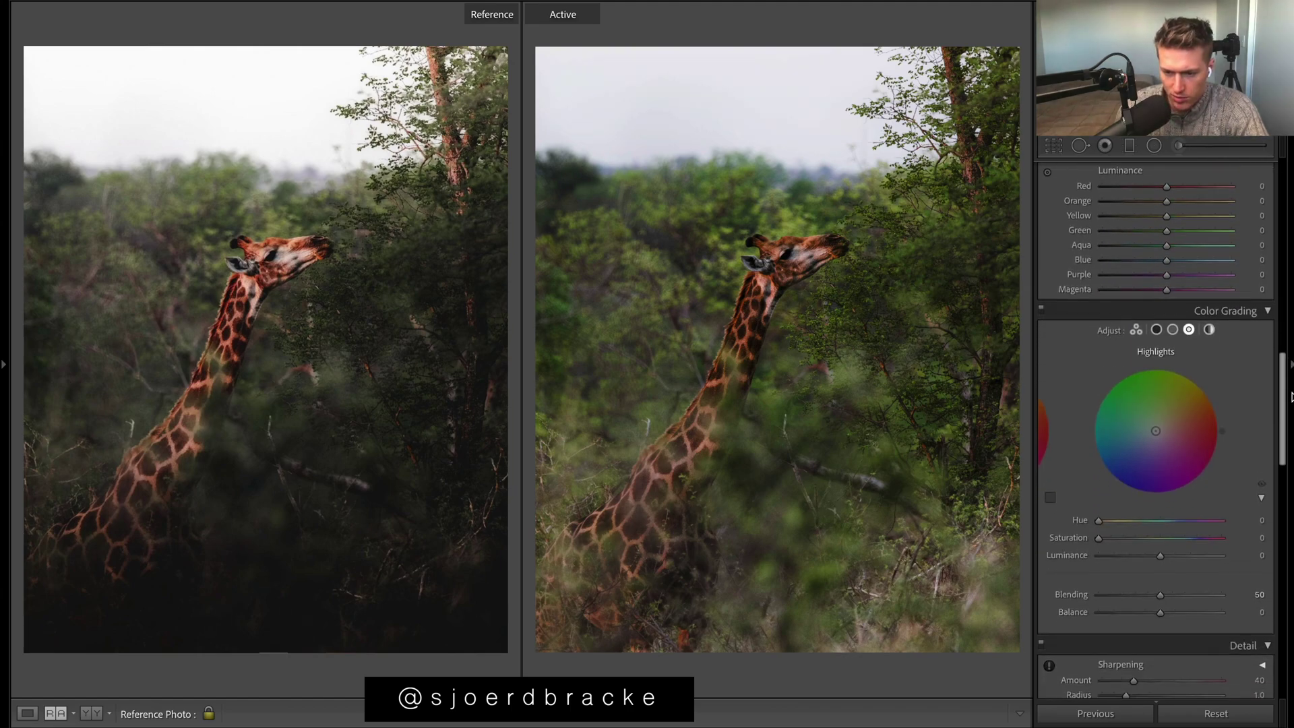
left_click(1156, 303)
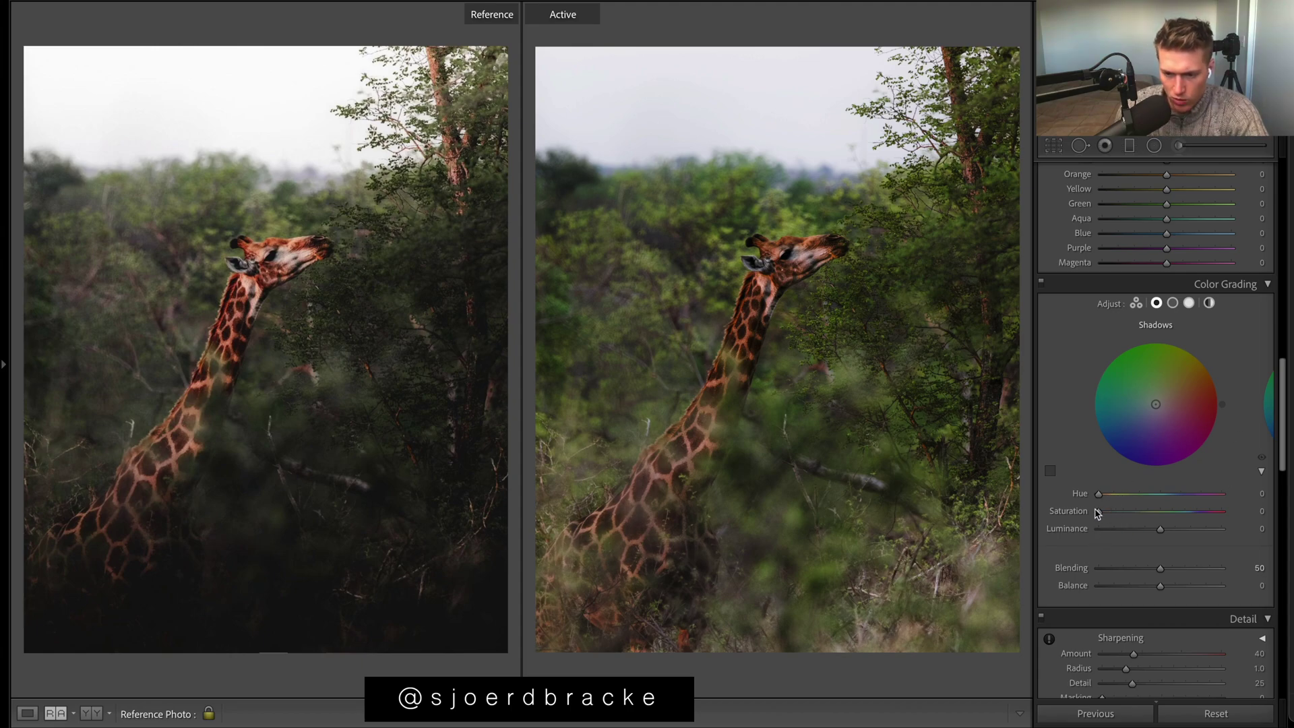
left_click_drag(1096, 514, 1113, 515)
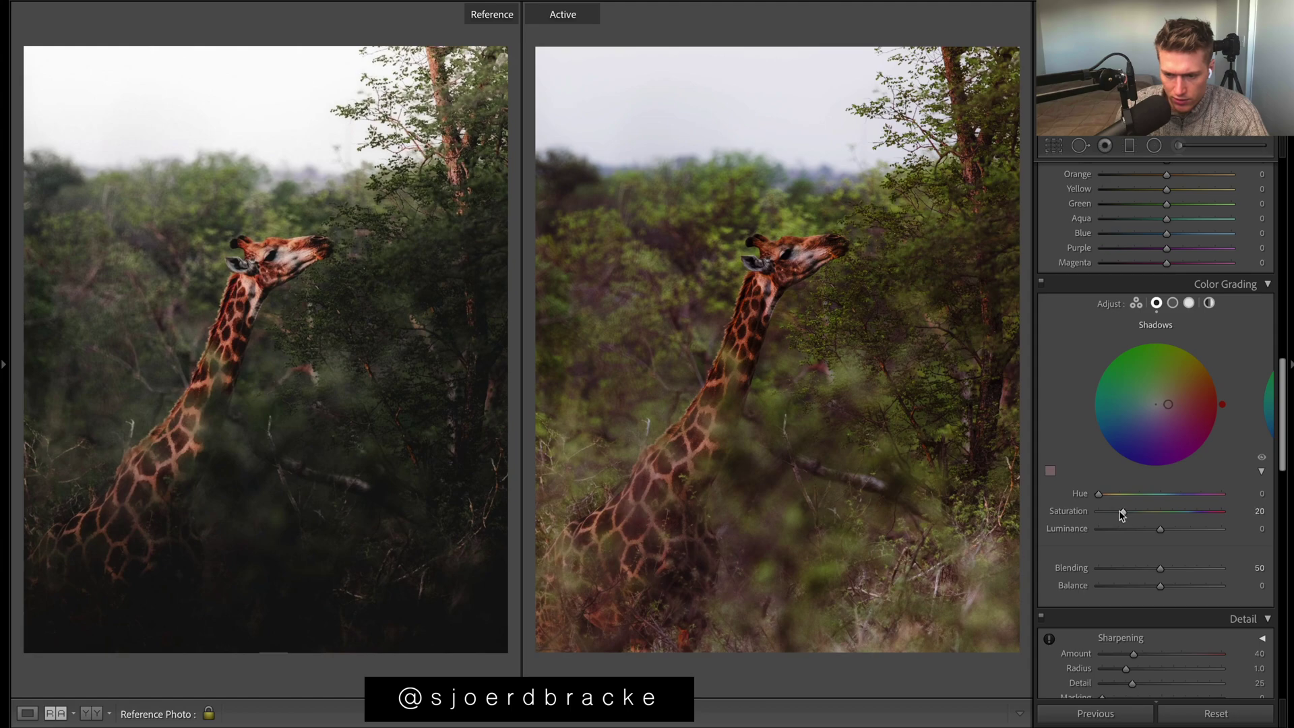
left_click_drag(1098, 494, 1180, 493)
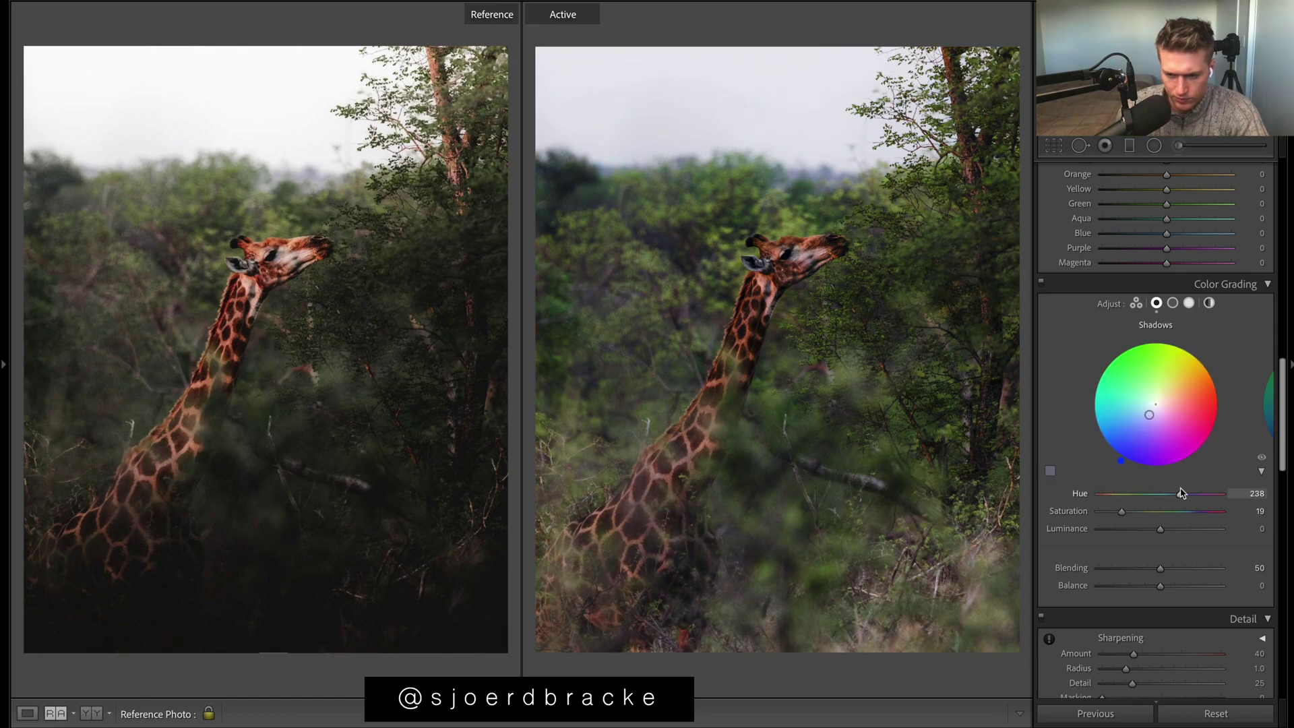
Tint the highlights yellow with Hue 65 and Saturation 12, and set Balance to +58
left_click(1189, 302)
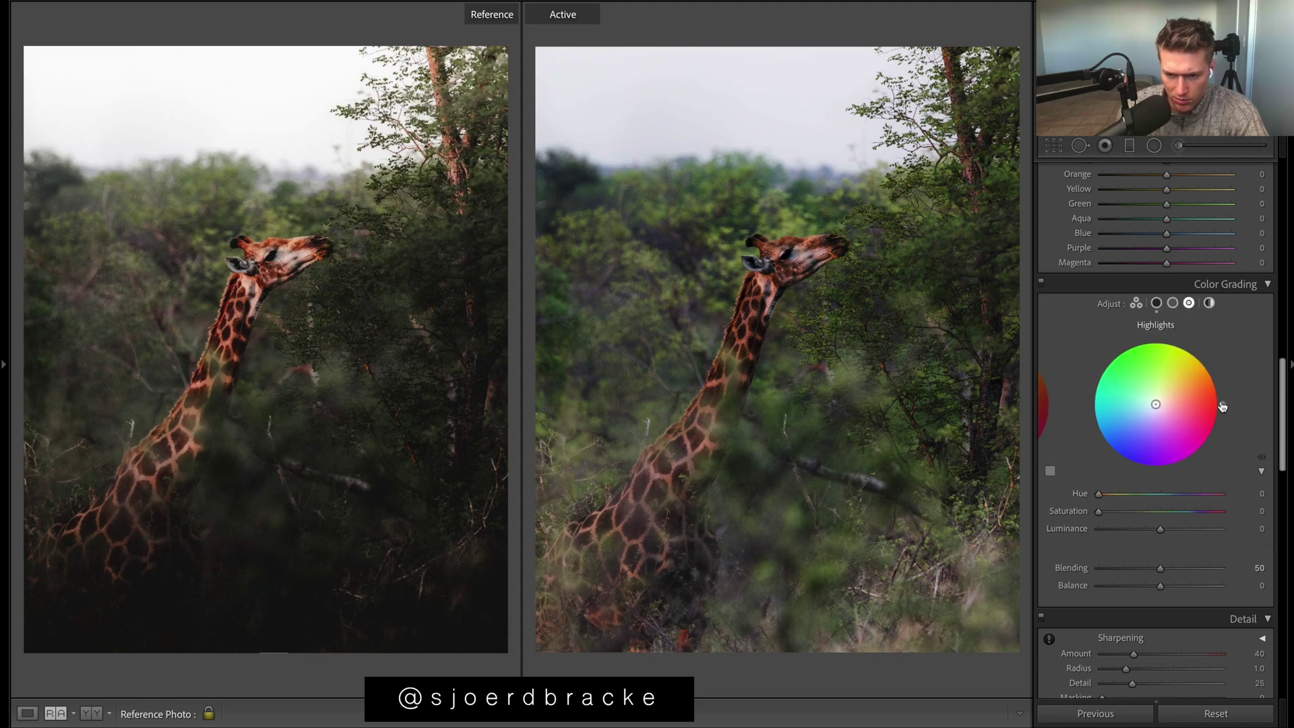
left_click_drag(1227, 406, 1184, 345)
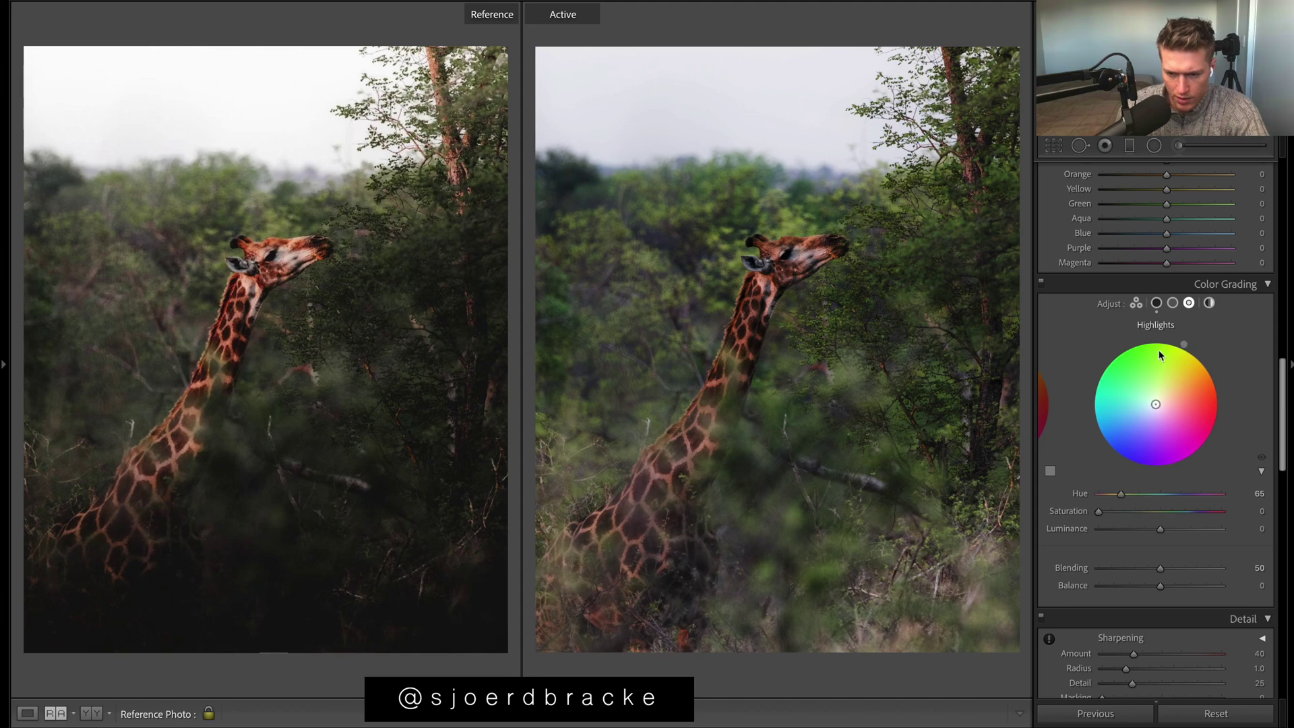
left_click_drag(1099, 511, 1113, 512)
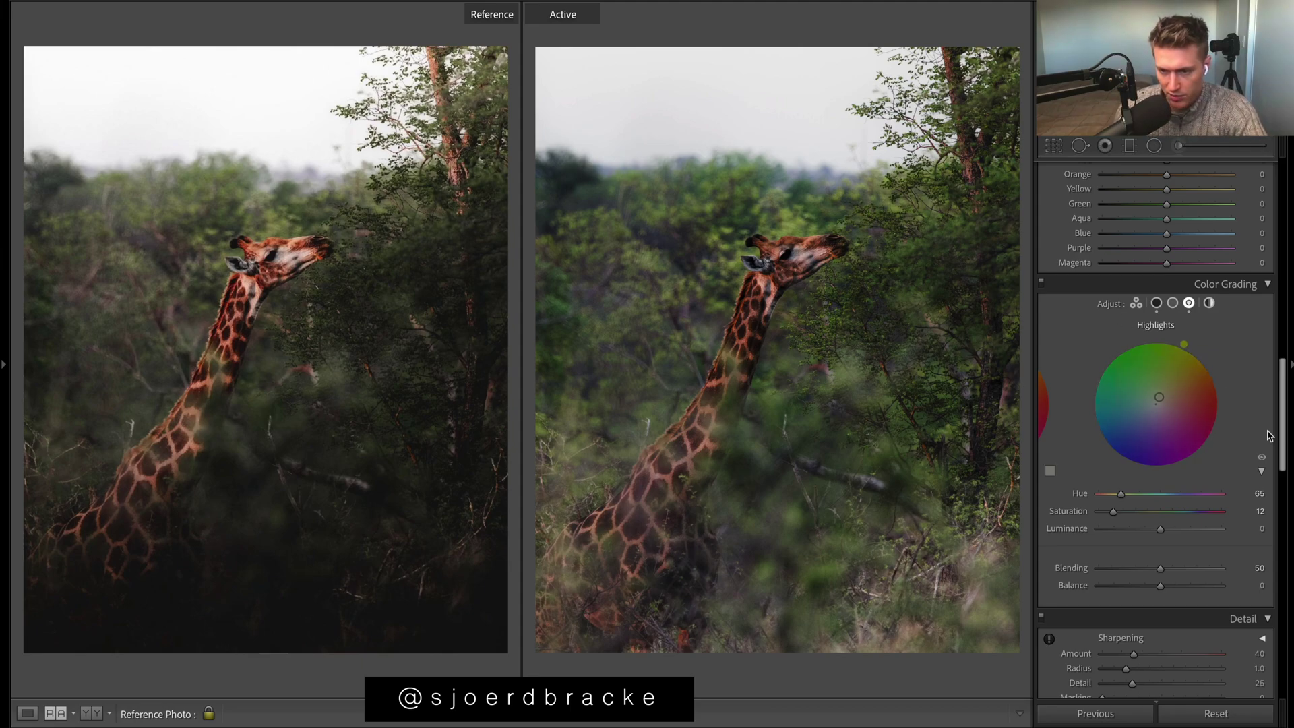
mouse_move(1282, 431)
left_mouse_down()
mouse_move(1283, 405)
mouse_move(1283, 422)
left_mouse_up()
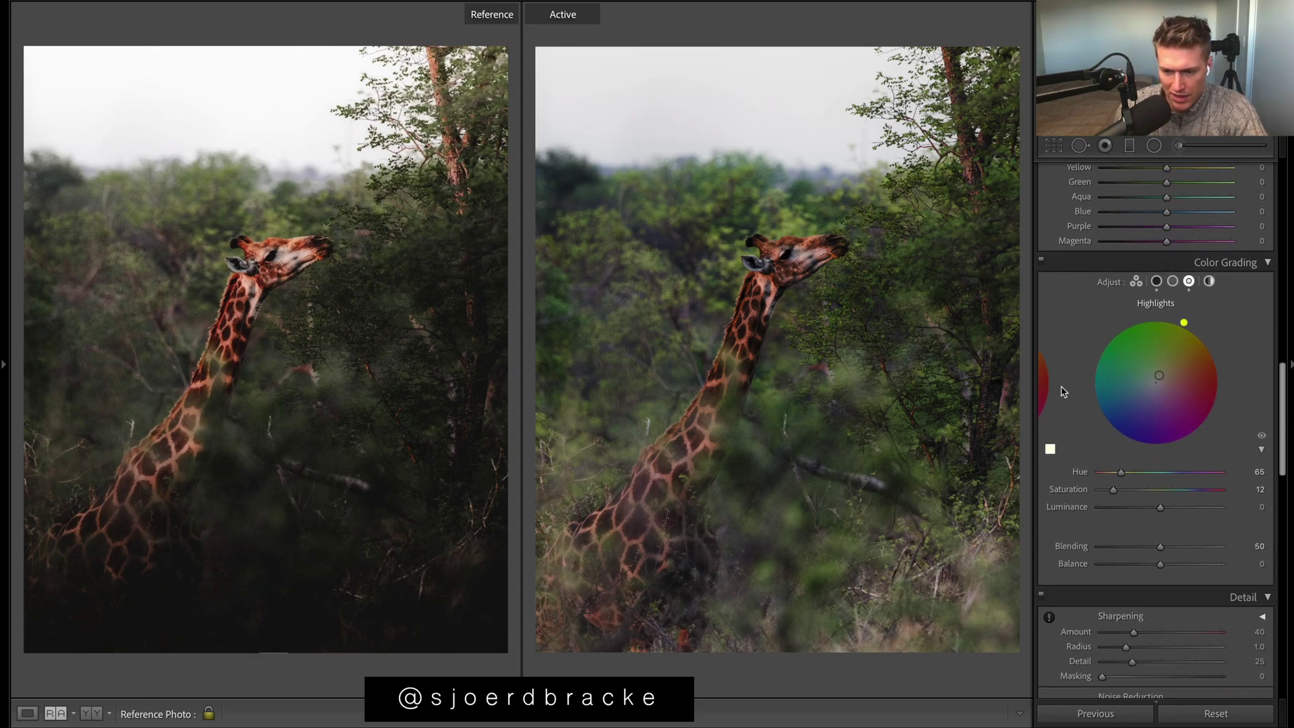
left_click_drag(1158, 565, 1187, 564)
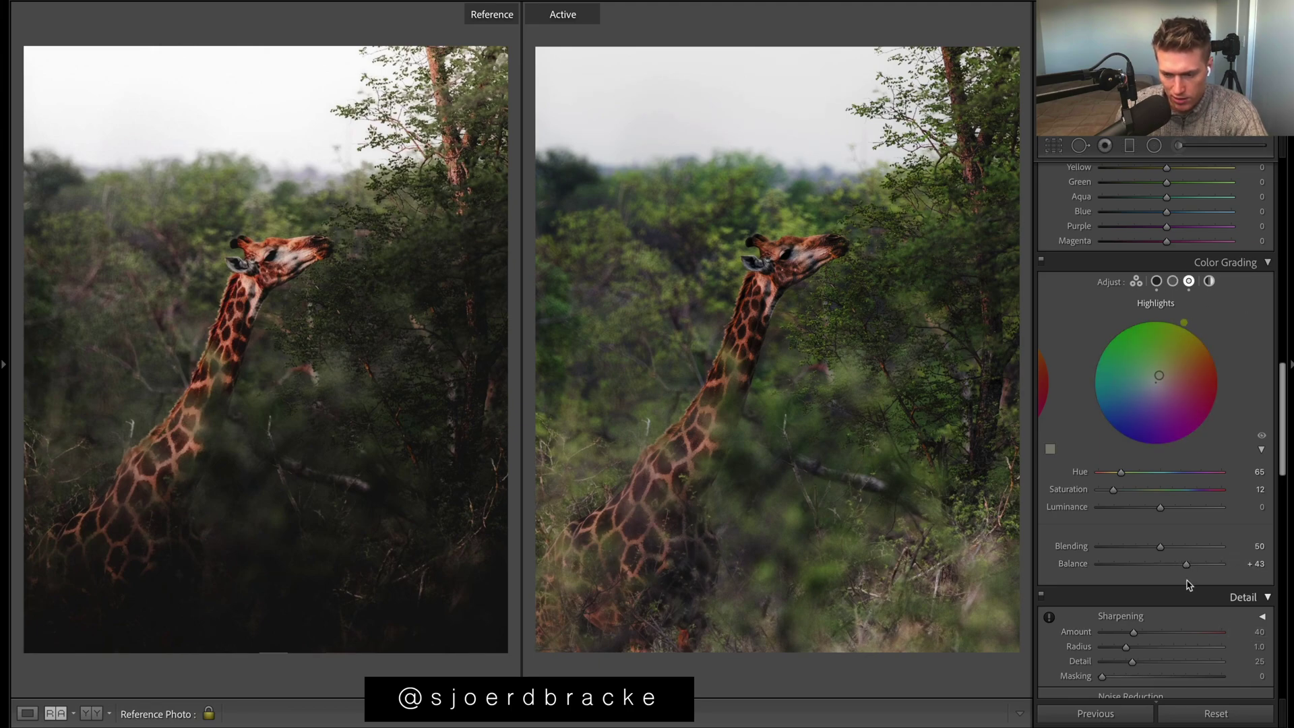
left_click_drag(1185, 564, 1195, 565)
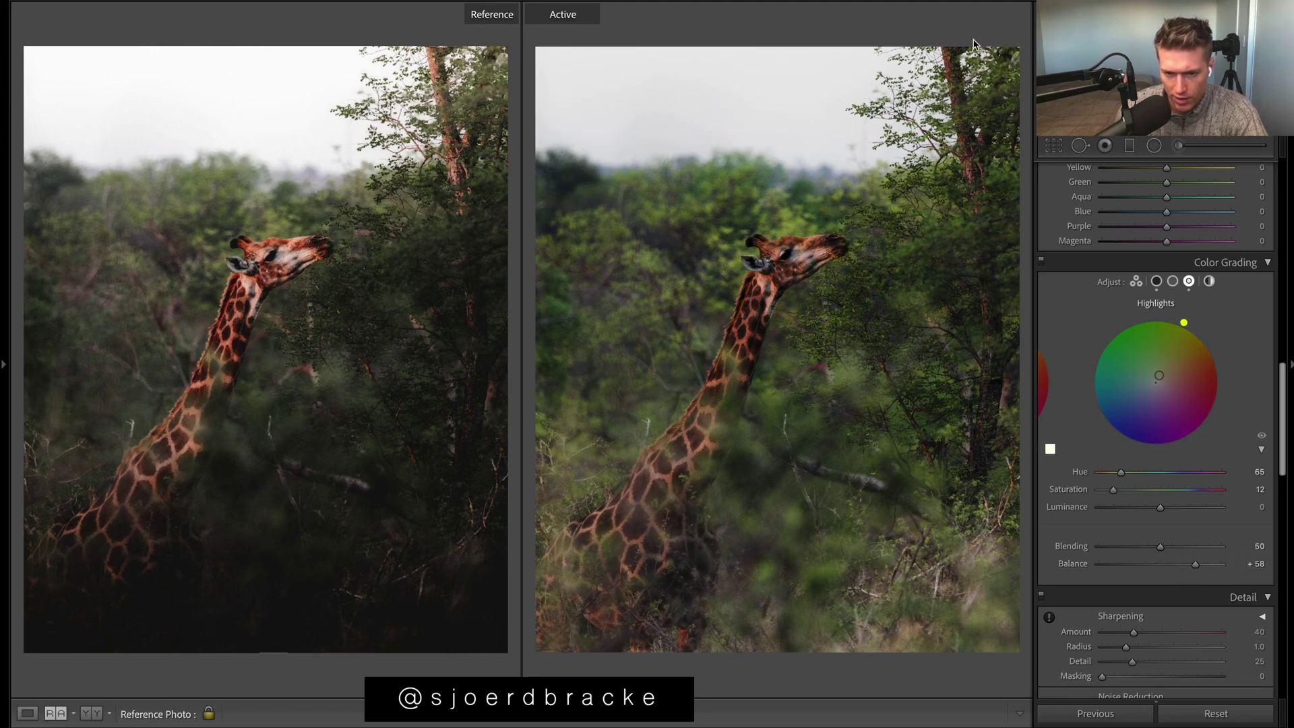
Desaturate Green to -61, Aqua to -52 and Blue to -46 in HSL
scroll(1281, 400, "up", 1)
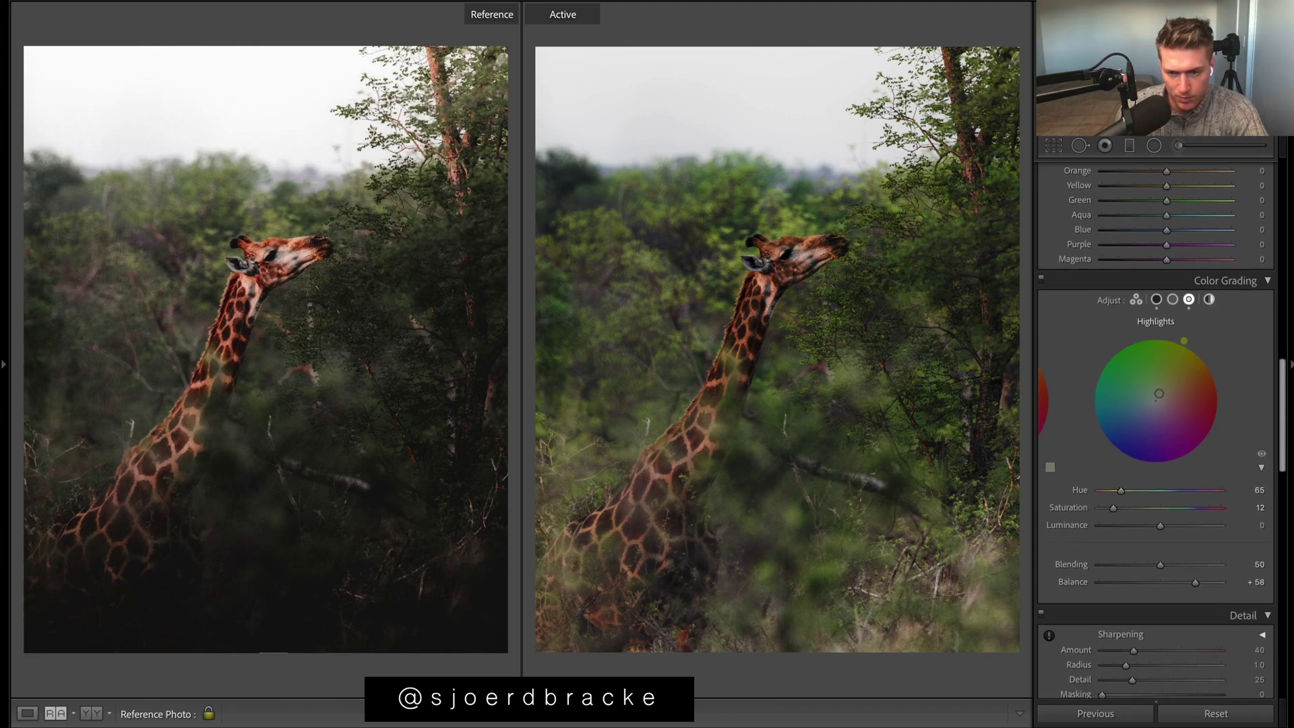
scroll(1280, 402, "up", 5)
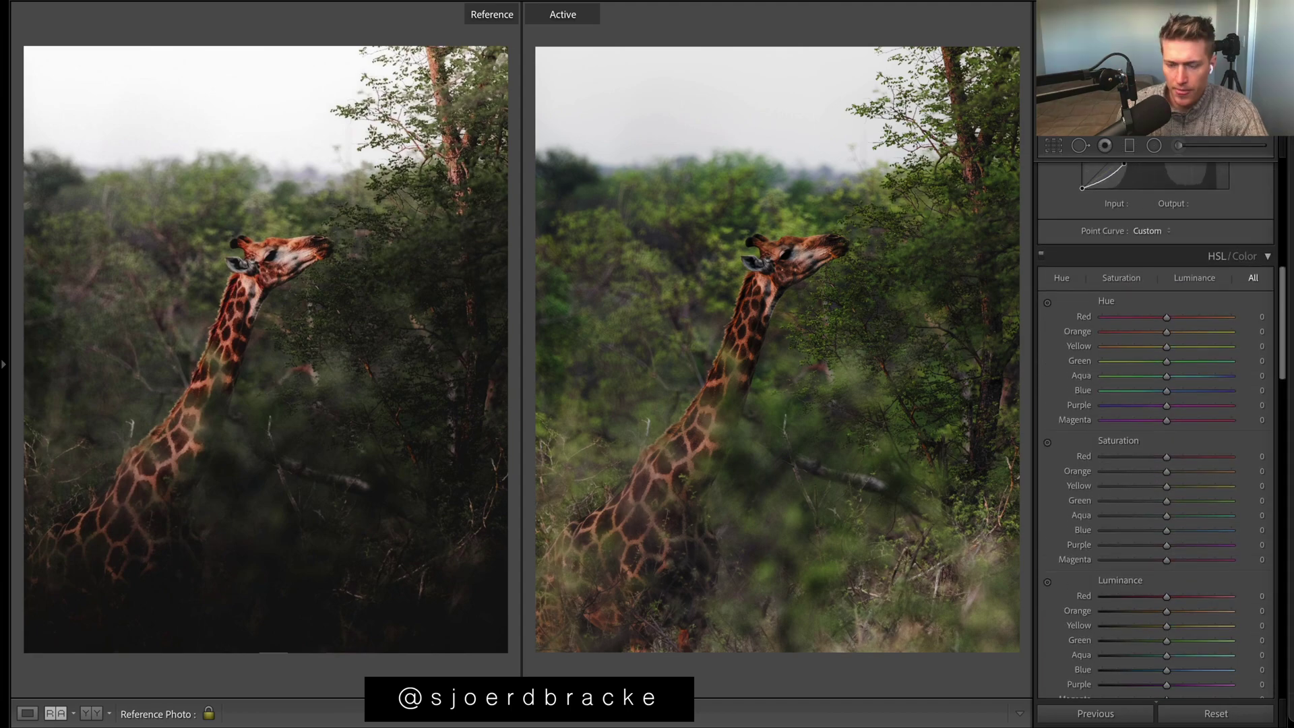
left_click(1145, 502)
left_click_drag(1145, 503, 1132, 505)
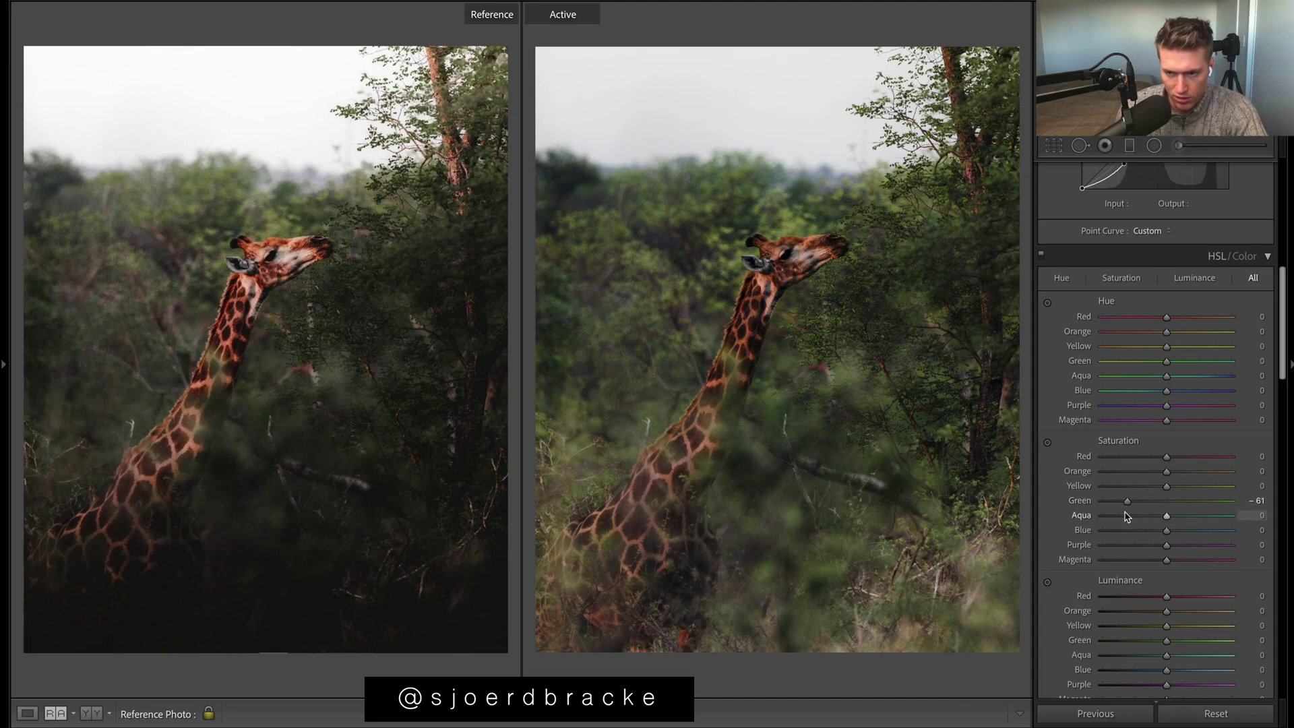
mouse_move(1127, 515)
left_mouse_down()
mouse_move(1045, 512)
mouse_move(1132, 516)
left_mouse_up()
left_click(1136, 529)
Set Orange saturation +16, Yellow saturation -20, Green hue -12 and Yellow hue -37
mouse_move(1166, 472)
left_mouse_down()
mouse_move(1184, 476)
mouse_move(1172, 480)
left_mouse_up()
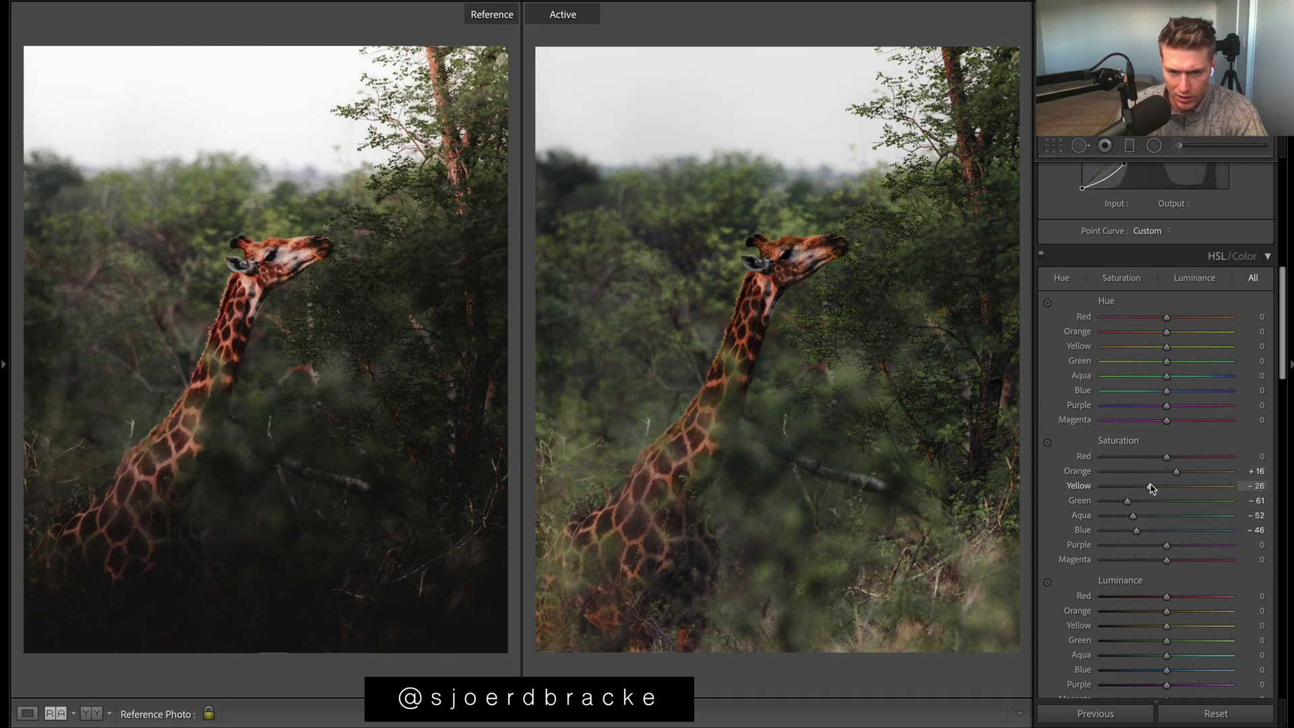
left_click_drag(1144, 486, 1151, 487)
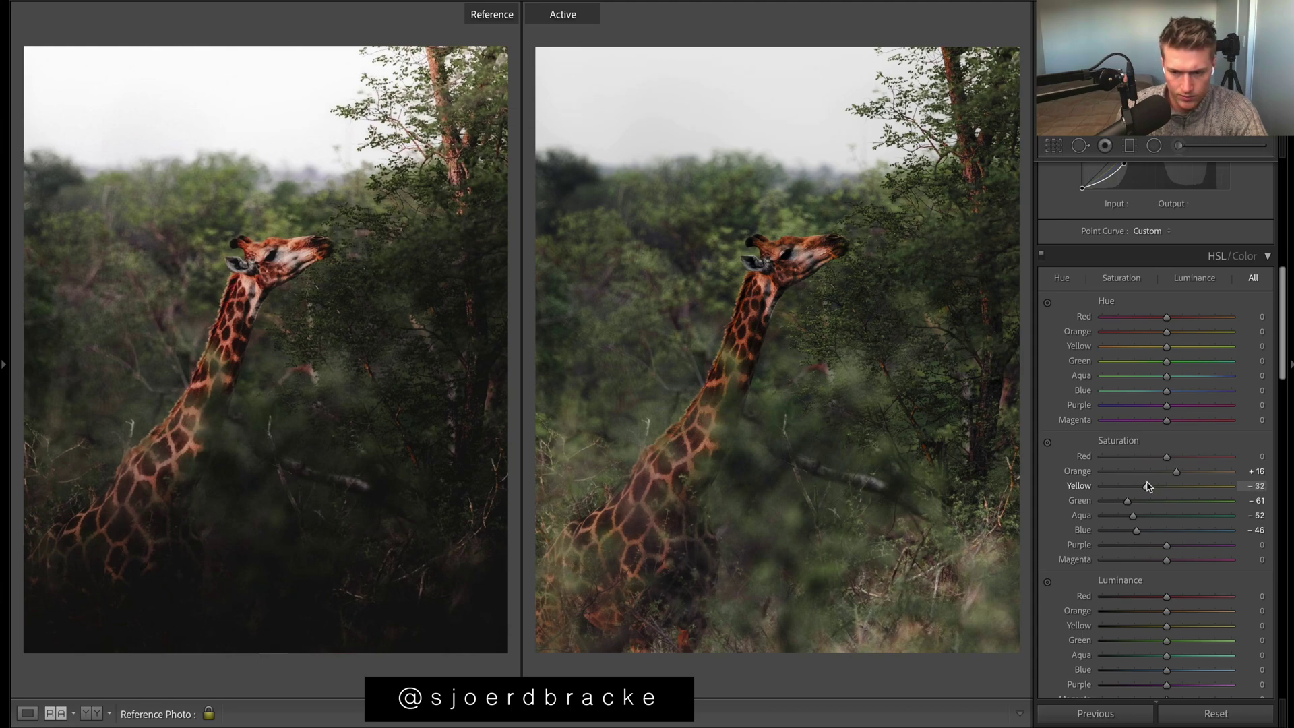
left_click_drag(1148, 487, 1136, 485)
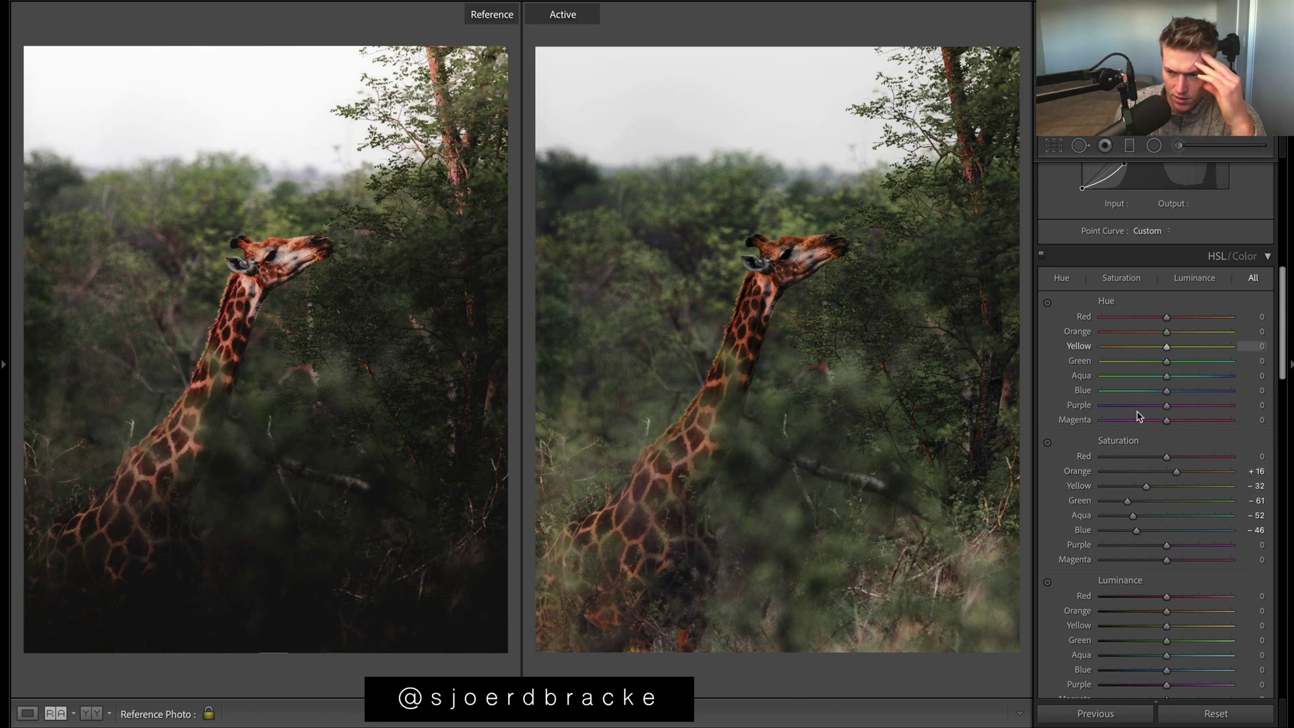
left_click_drag(1144, 488, 1151, 493)
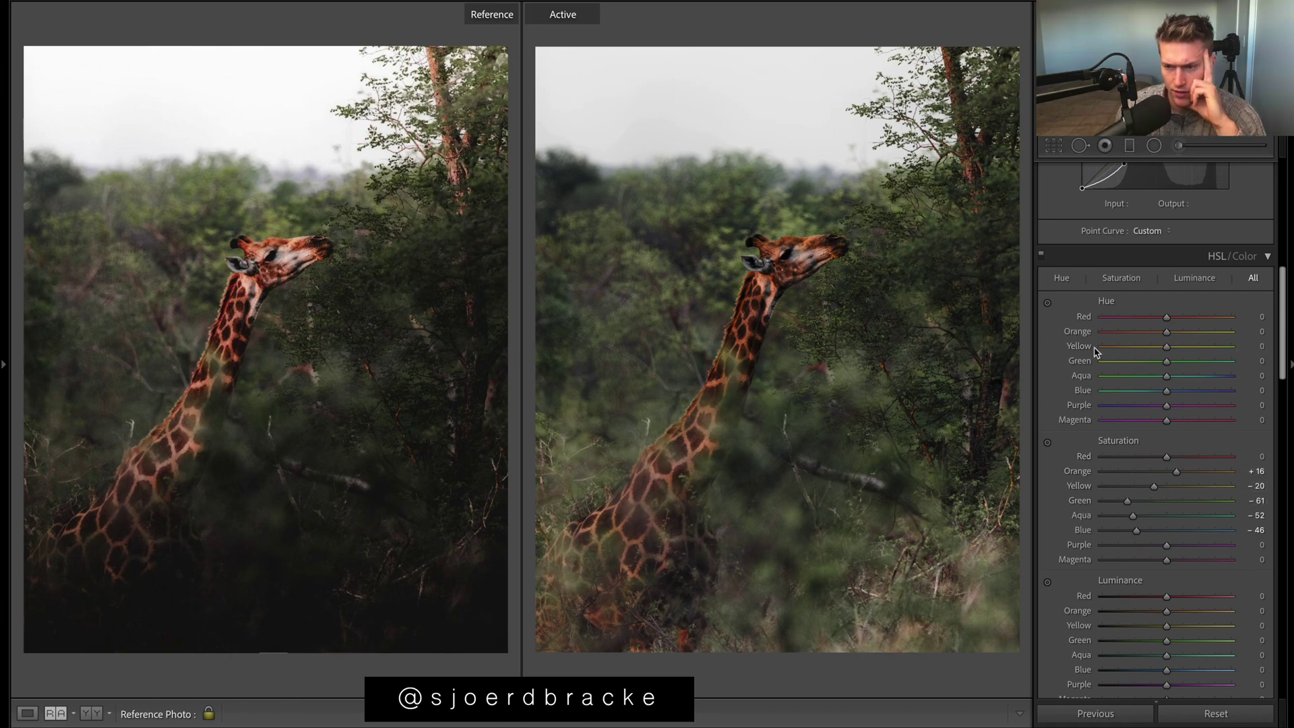
left_click_drag(1167, 362, 1159, 368)
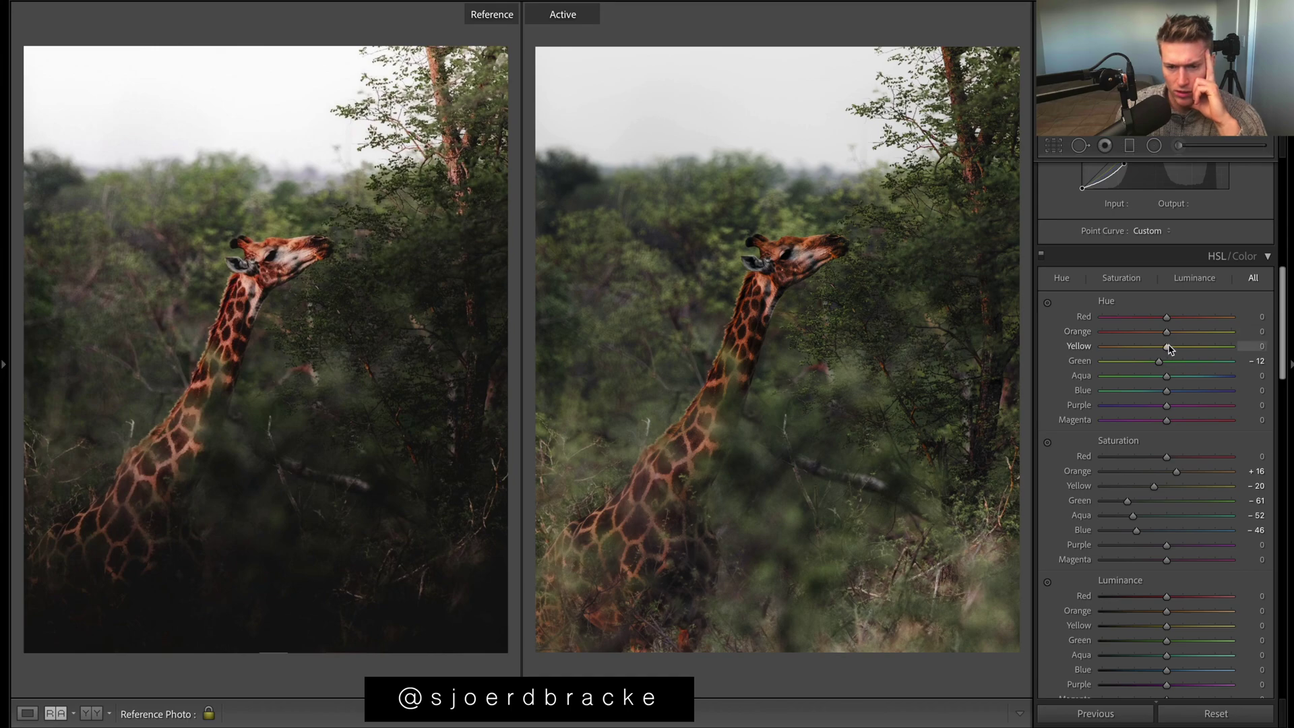
left_click_drag(1168, 348, 1146, 350)
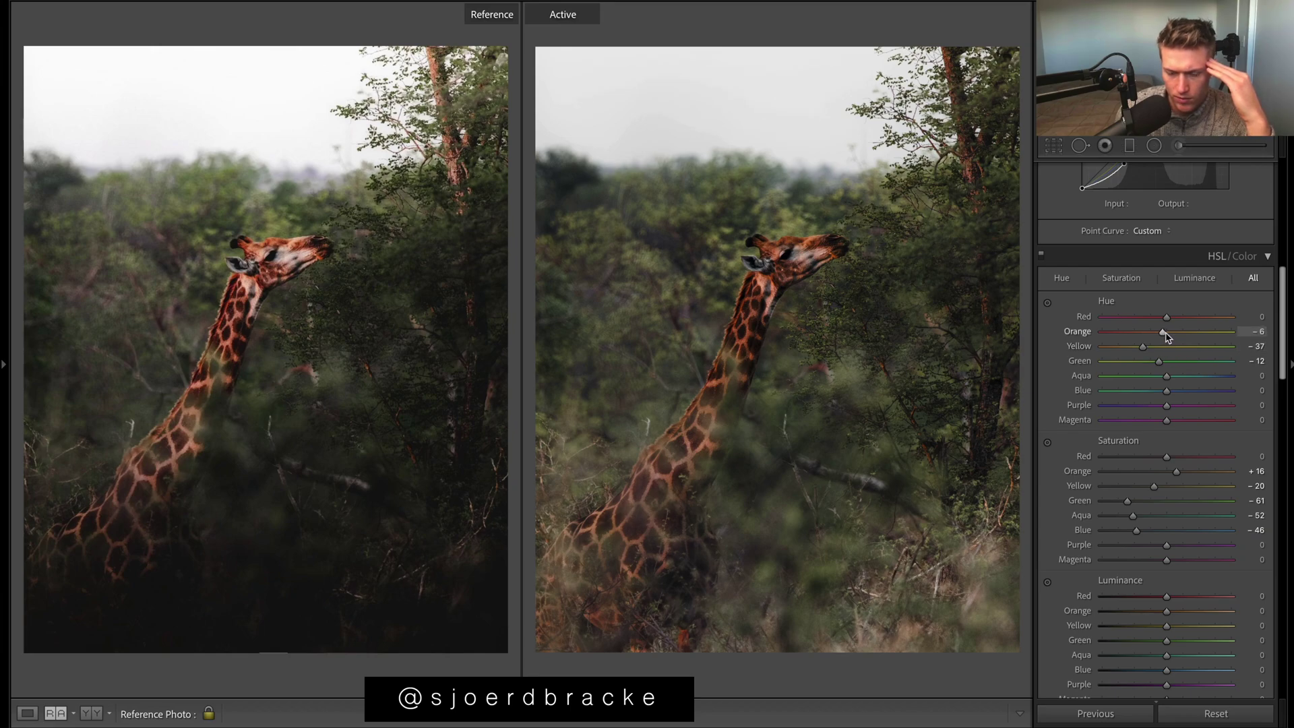
left_click_drag(1284, 320, 1284, 641)
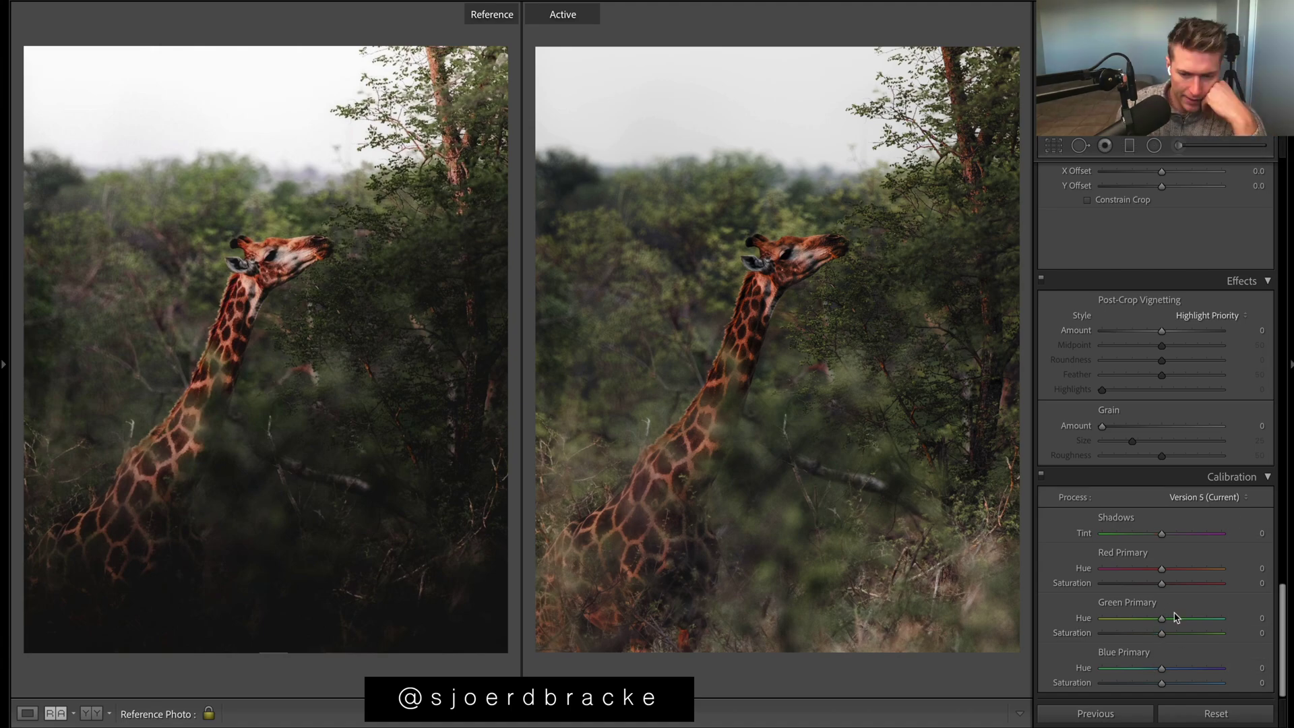
Set Calibration's Green Primary Hue to +17 and Saturation to -4, undoing the overshoot
mouse_move(1162, 619)
left_mouse_down()
mouse_move(1176, 618)
mouse_move(1158, 635)
left_mouse_up()
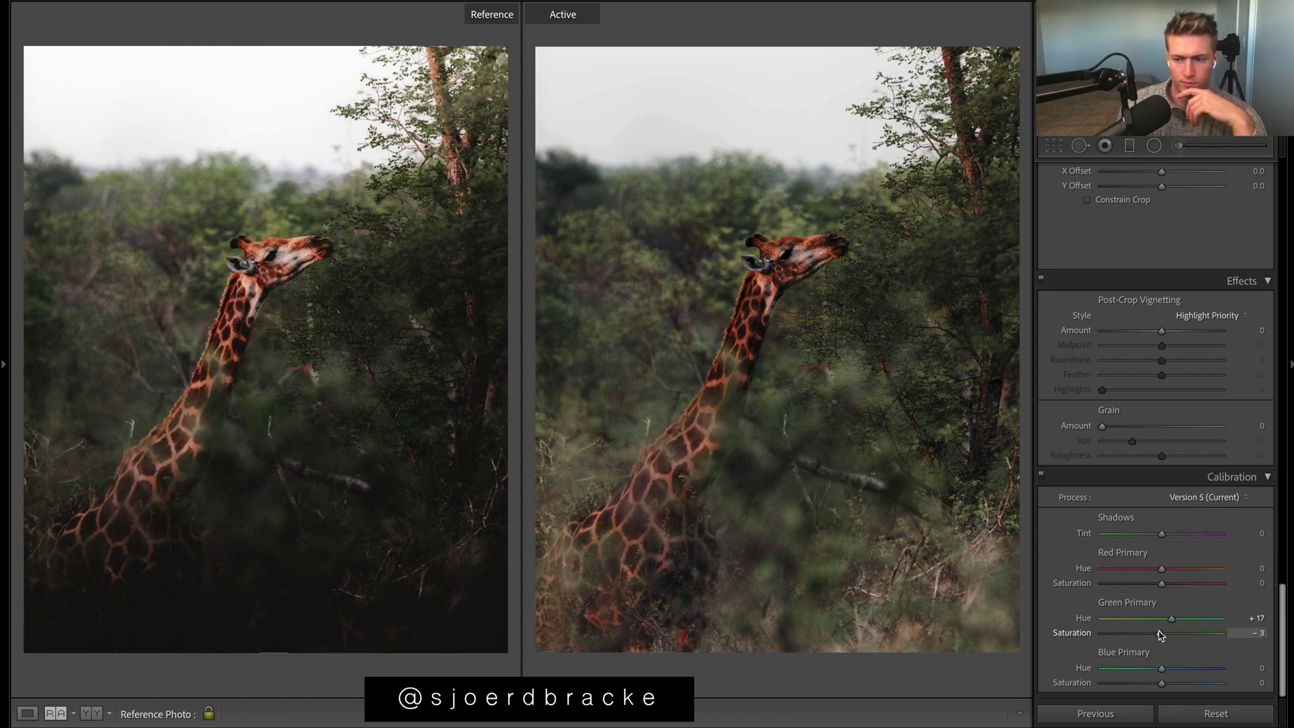
mouse_move(1172, 618)
left_mouse_down()
mouse_move(1129, 618)
mouse_move(1195, 620)
mouse_move(1173, 620)
left_mouse_up()
key("ctrl+z")
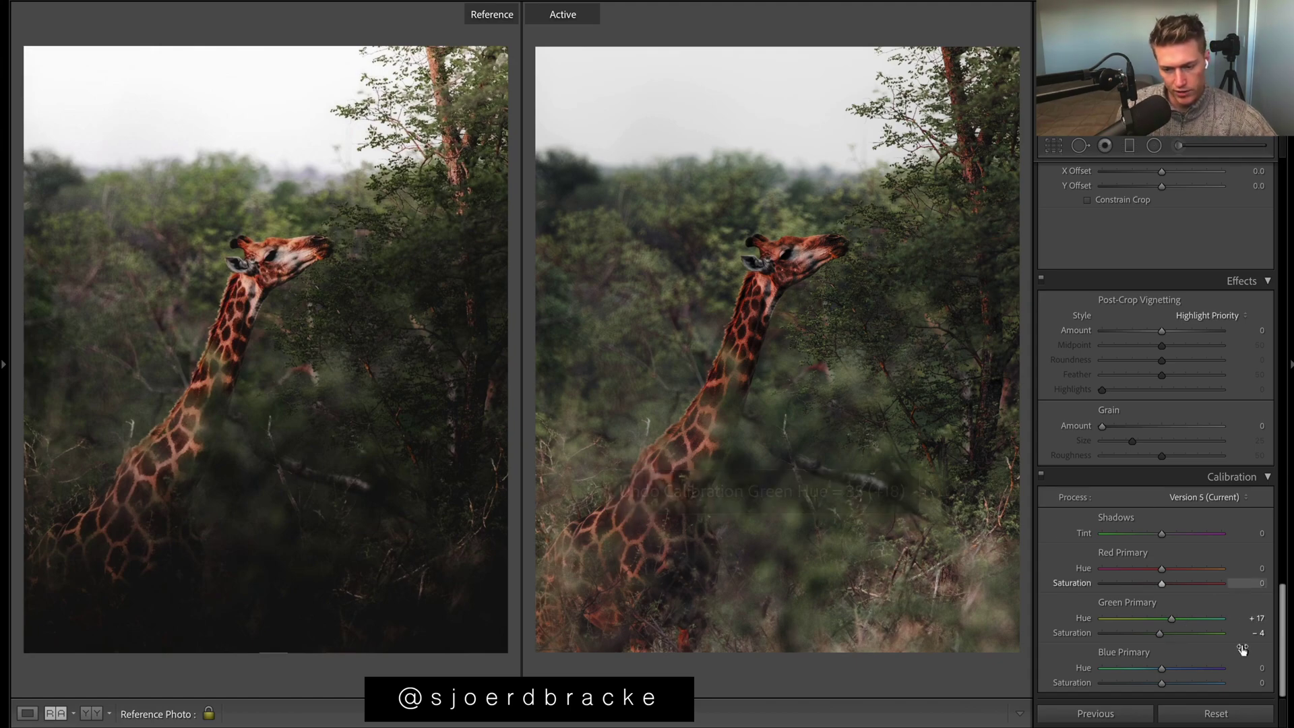
key("ctrl+z")
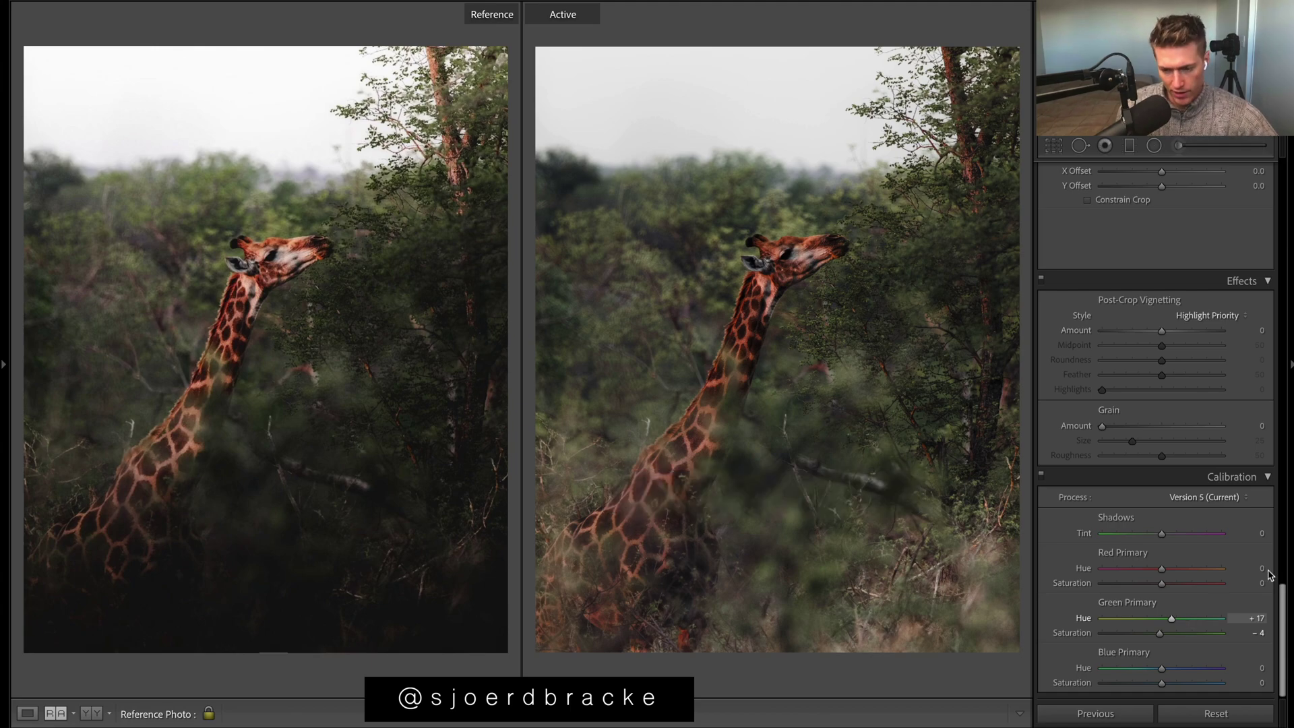
Set Blue hue -48, Aqua saturation -67, Blue saturation -59 and Orange saturation +15
scroll(1234, 639, "up", 10)
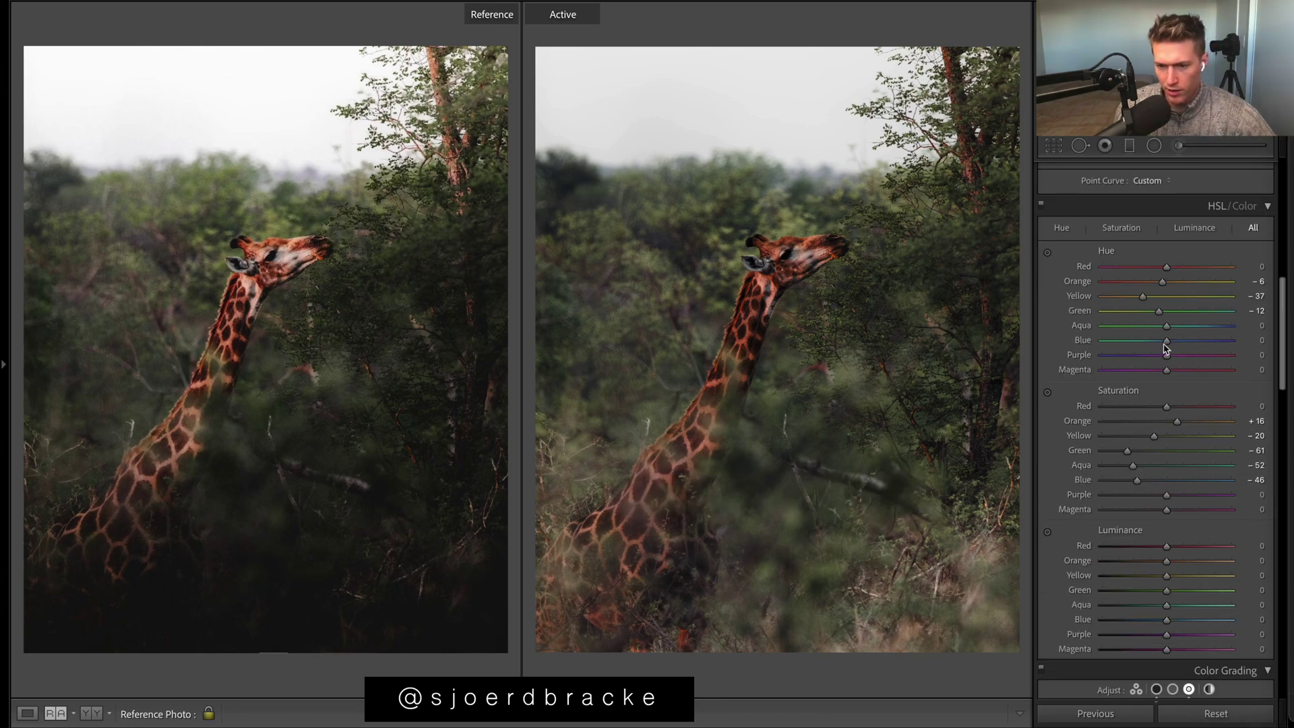
left_click_drag(1167, 340, 1093, 343)
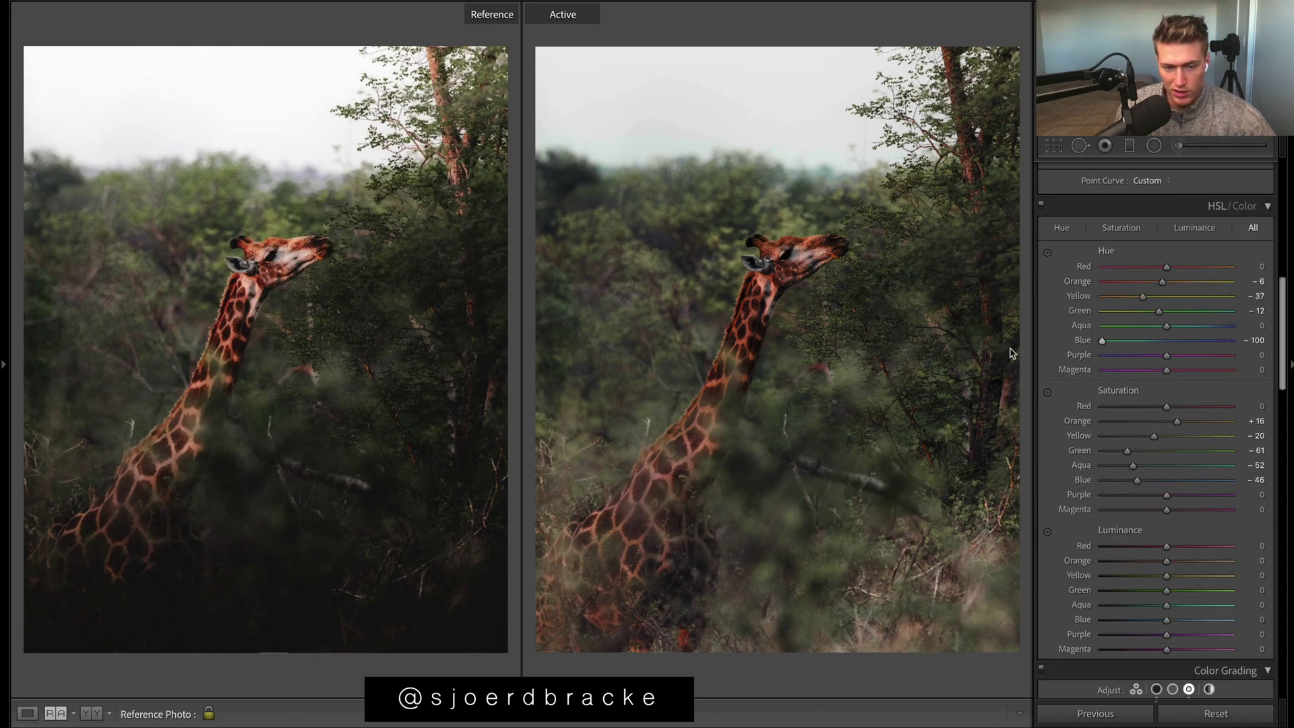
left_click(1142, 352)
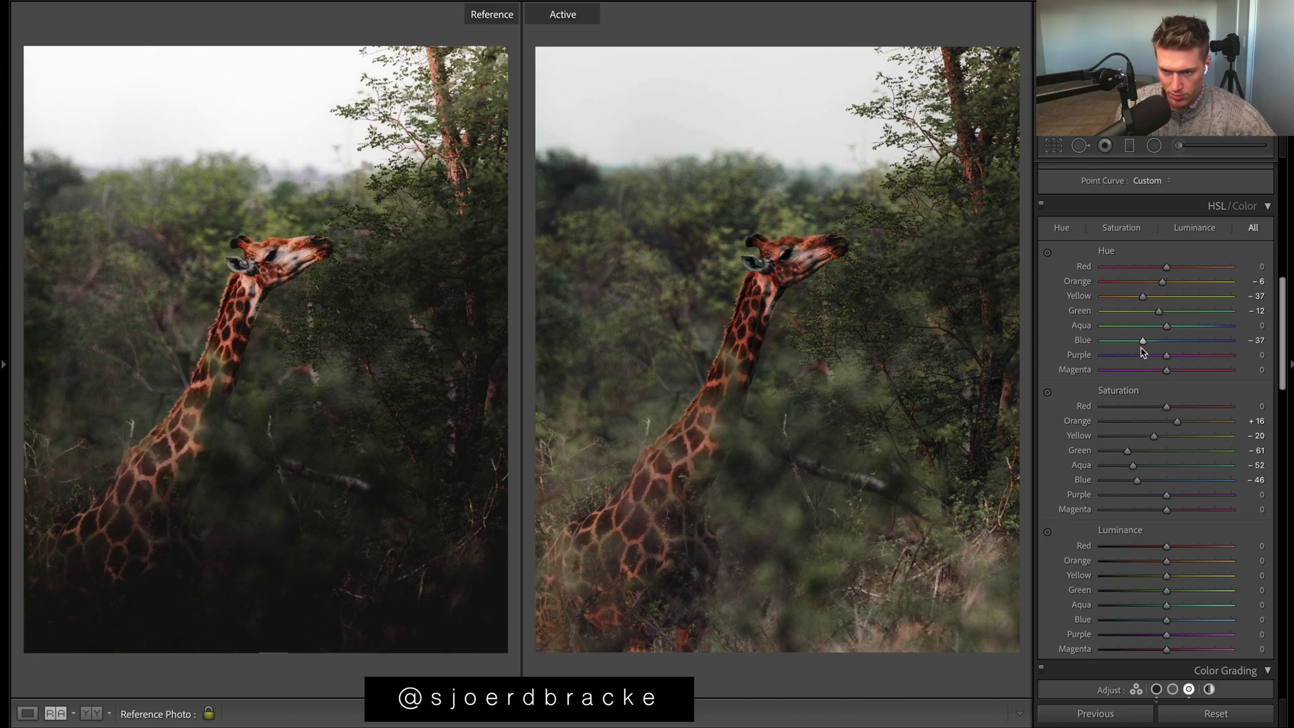
left_click_drag(1142, 348, 1136, 346)
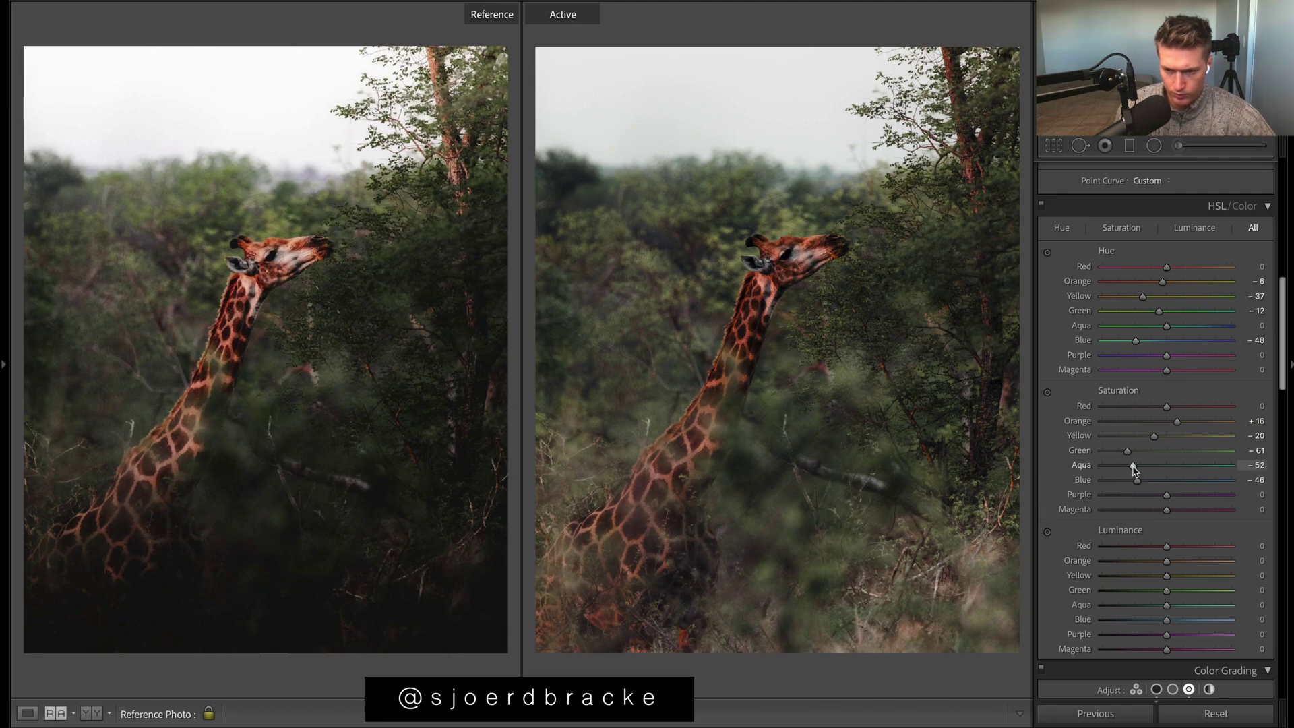
left_click_drag(1134, 469, 1131, 481)
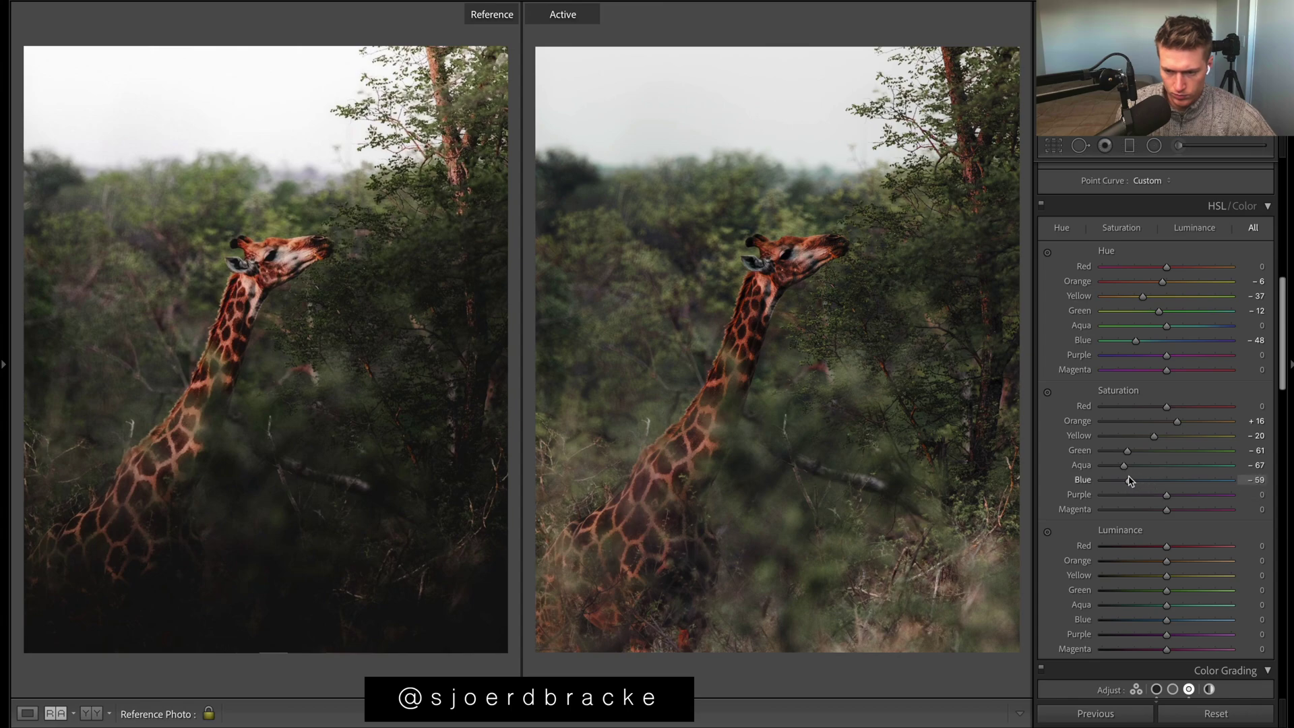
left_click_drag(1177, 421, 1174, 423)
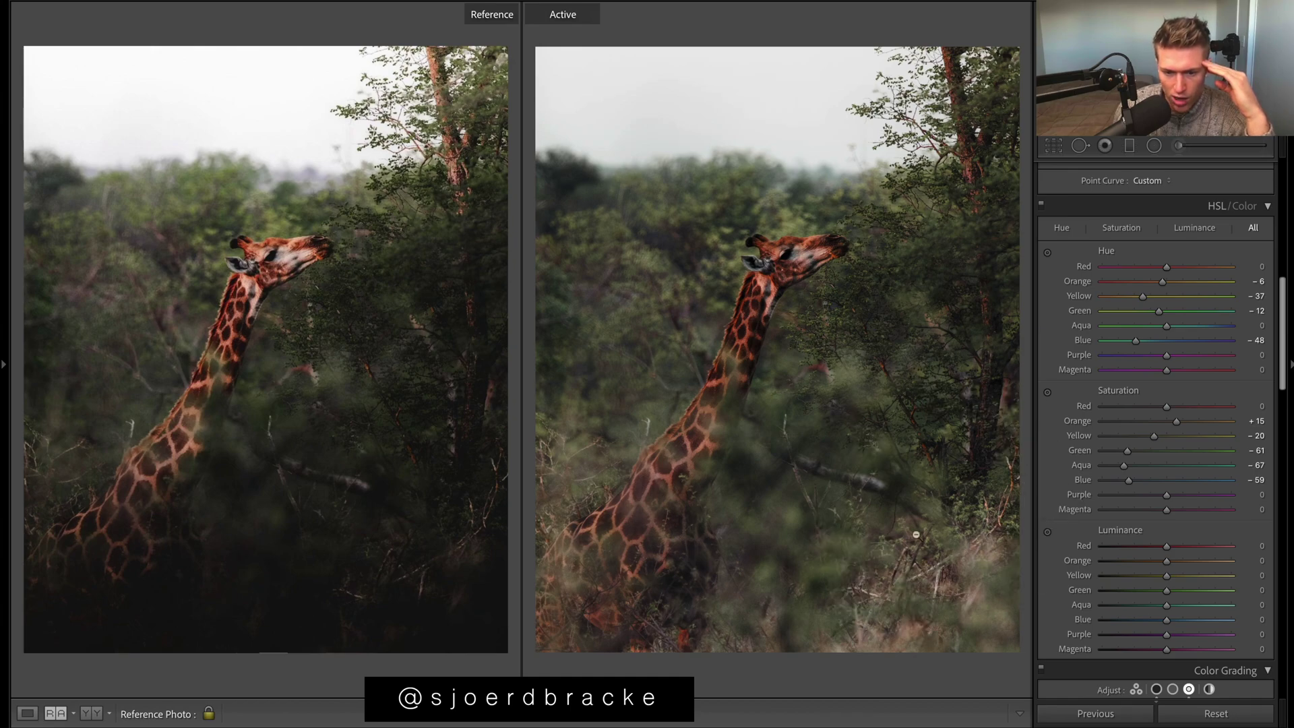
left_click_drag(1281, 306, 1264, 205)
Select the giraffe's Adjustment Brush pin, raise Exposure to 0.28, and hide the mask overlay
scroll(1265, 205, "up", 2)
scroll(1257, 216, "down", 5)
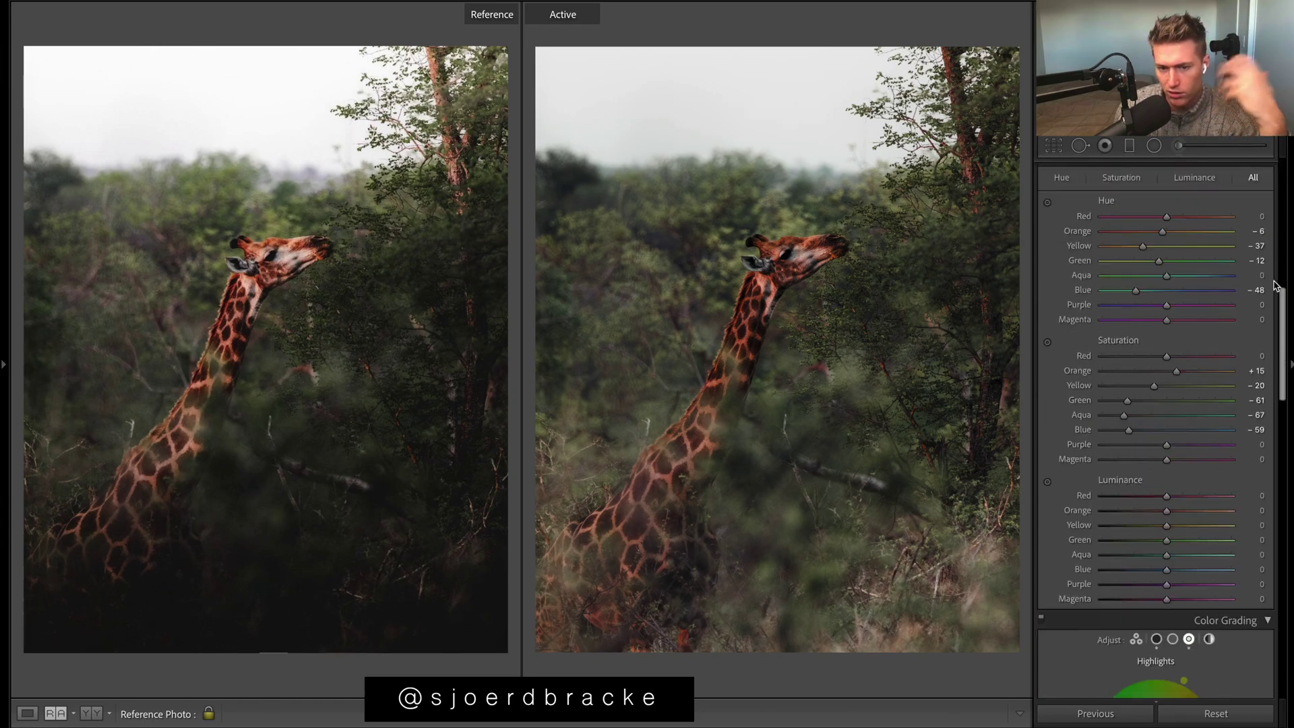
scroll(1249, 226, "up", 5)
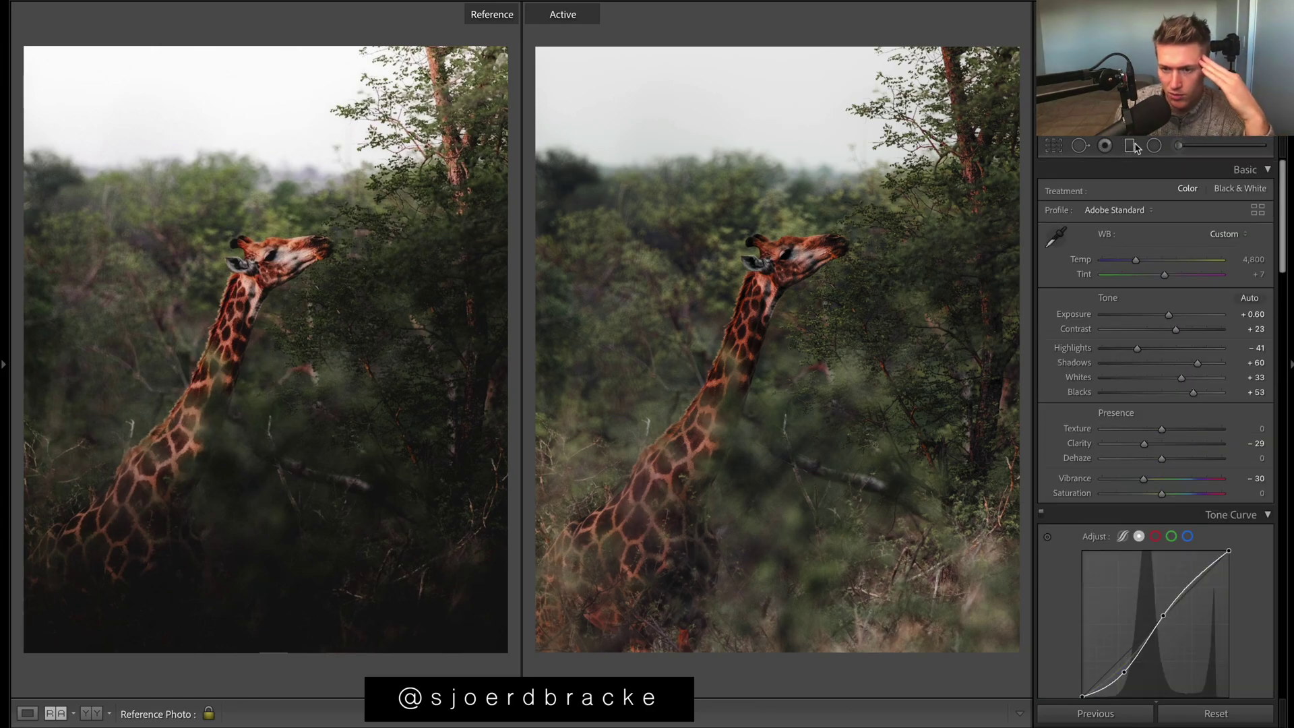
left_click(1178, 146)
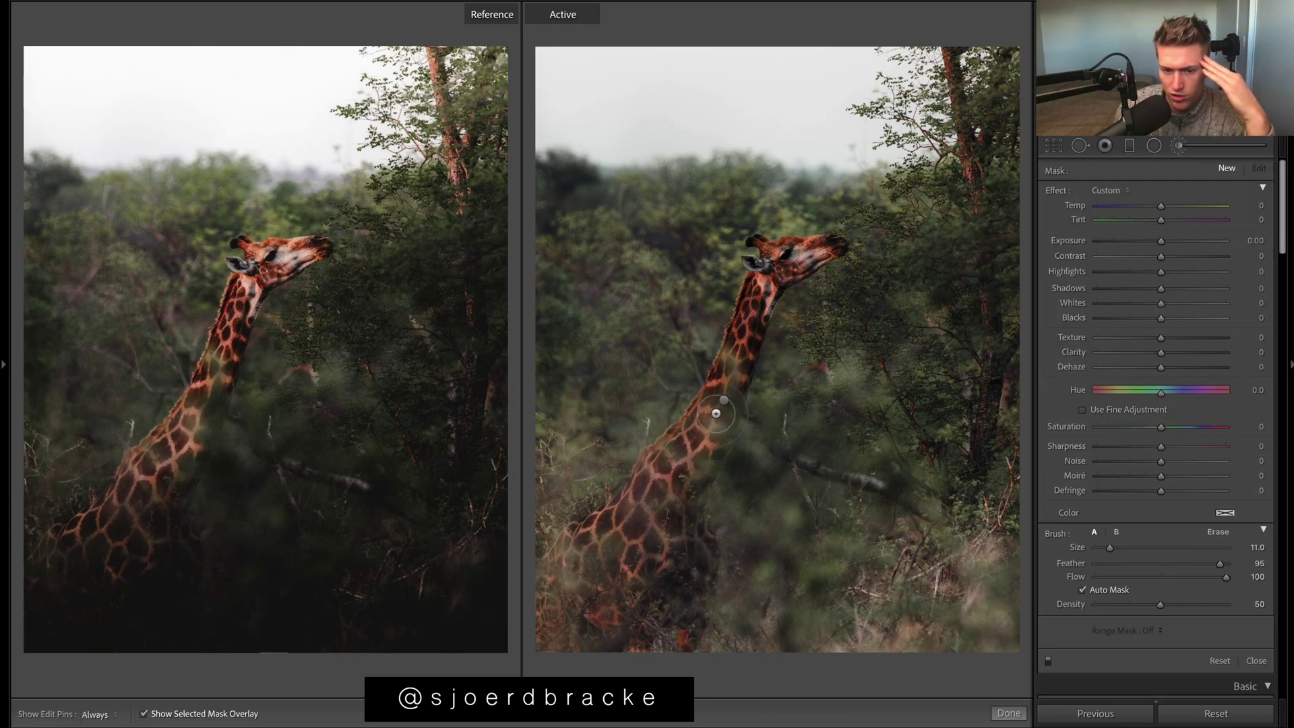
left_click(723, 400)
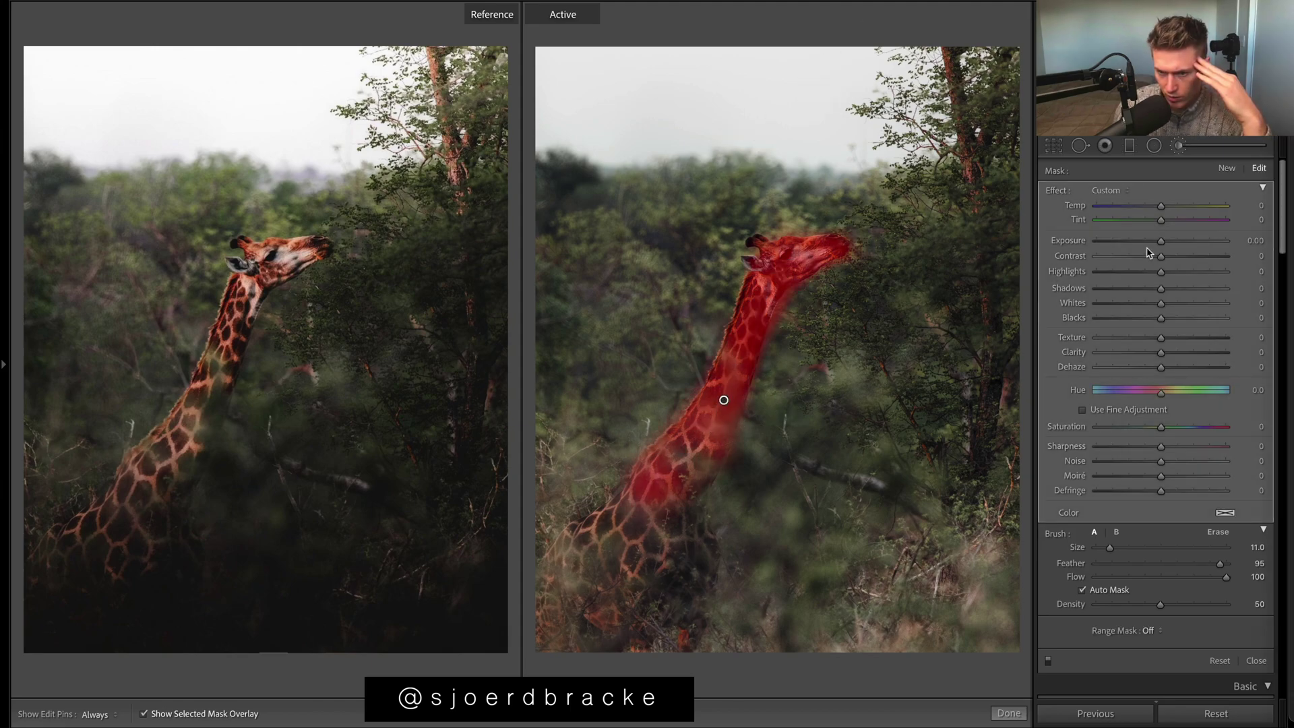
left_click_drag(1160, 241, 1166, 241)
key("o")
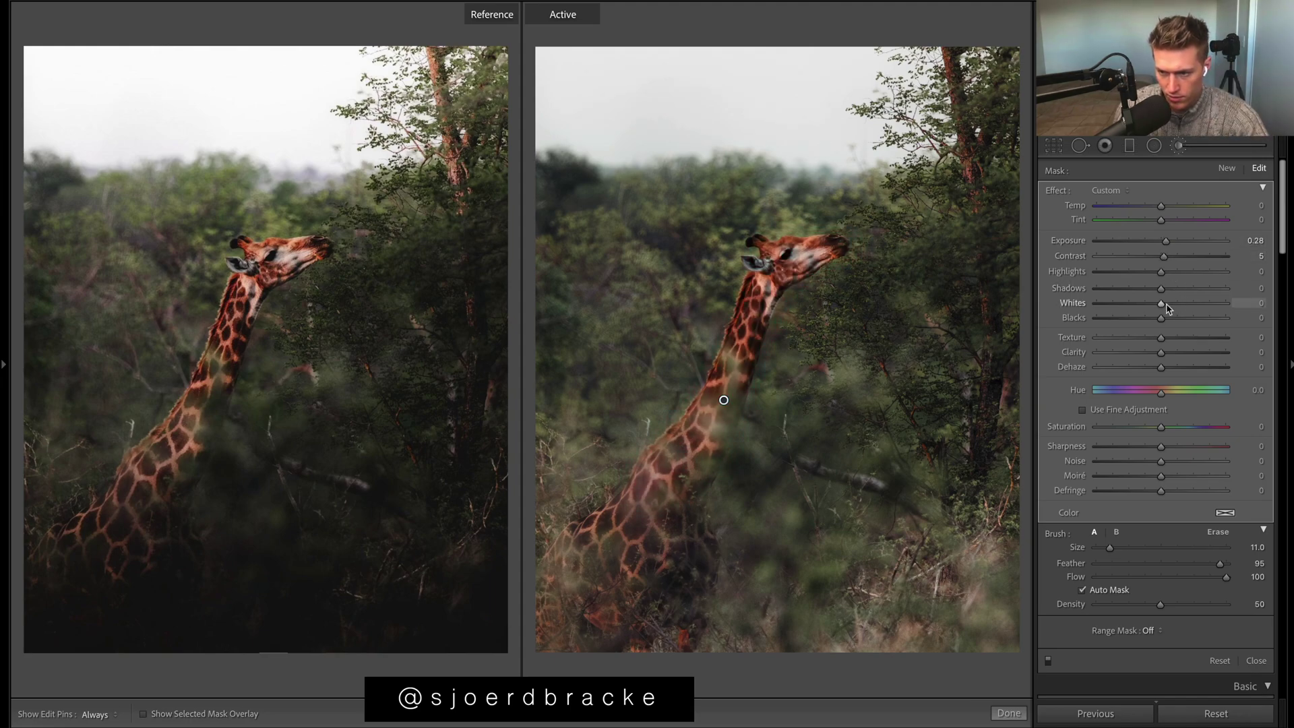
Set brush Shadows 5, Sharpness 33, Saturation 11 and Clarity 15 on the giraffe
left_click_drag(1161, 289, 1166, 289)
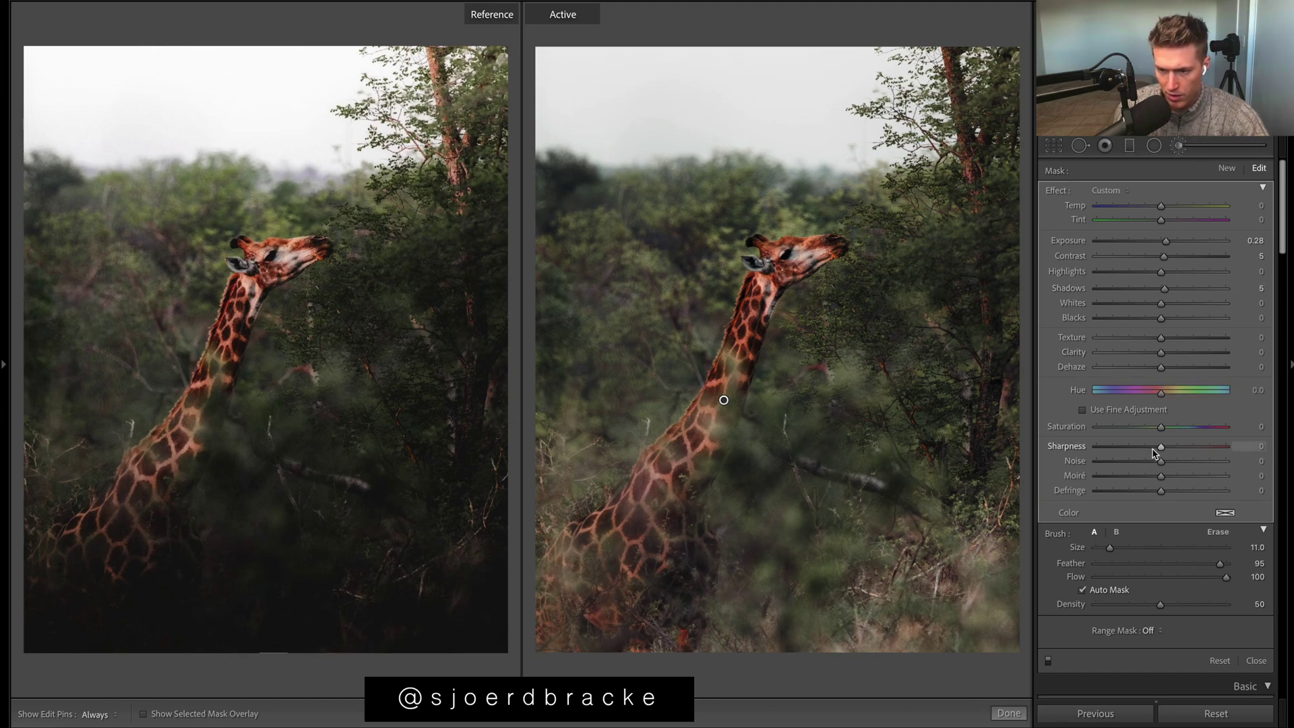
left_click_drag(1165, 451, 1179, 450)
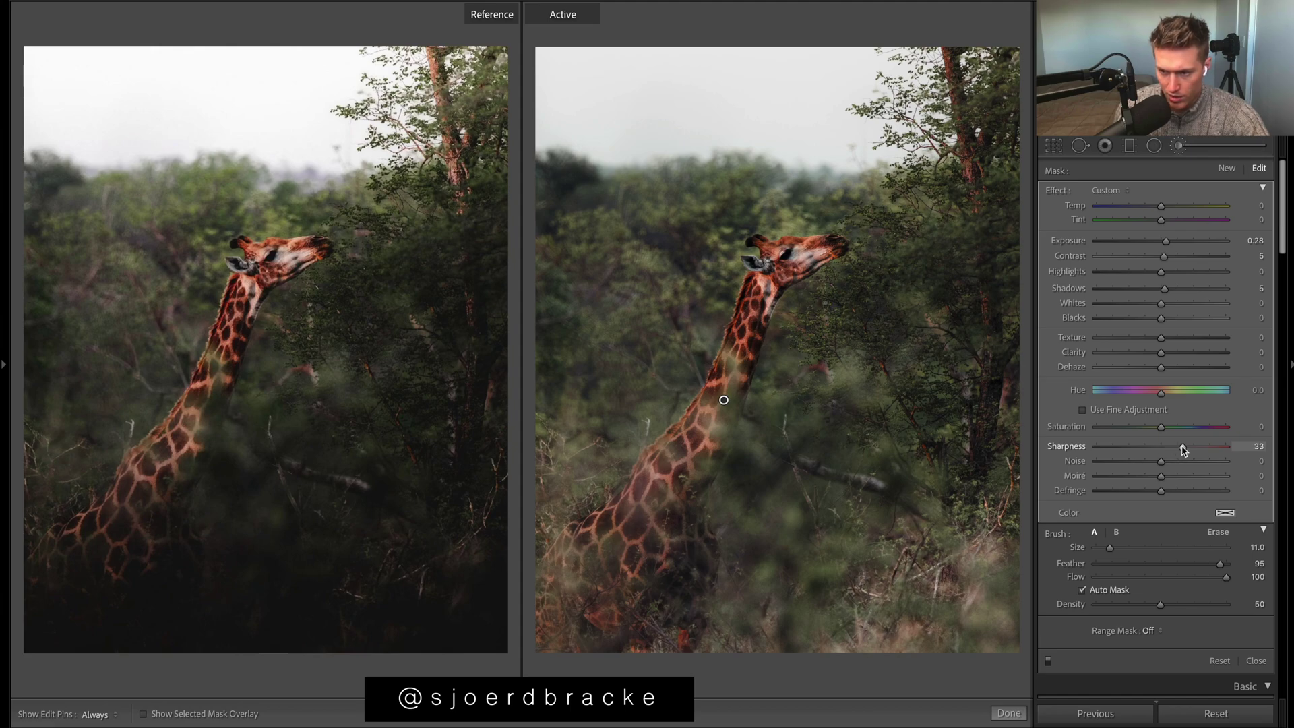
left_click_drag(1166, 427, 1167, 427)
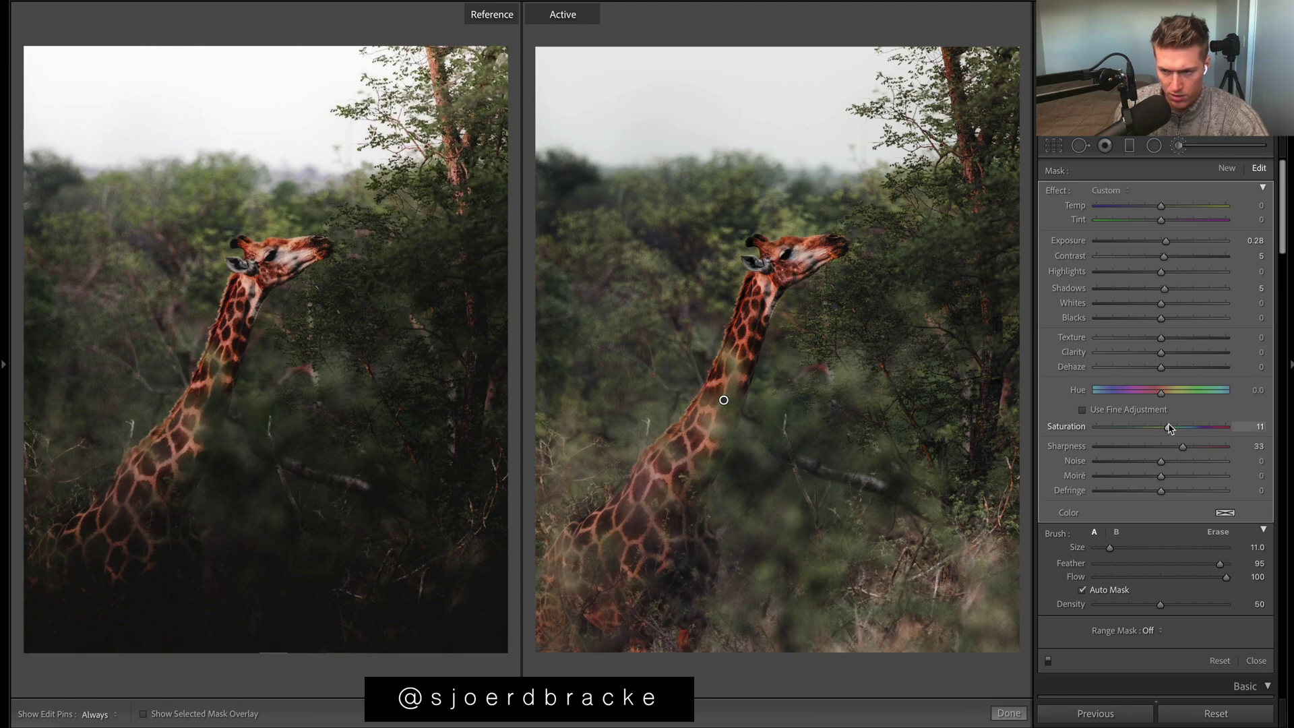
left_click_drag(1167, 352, 1170, 353)
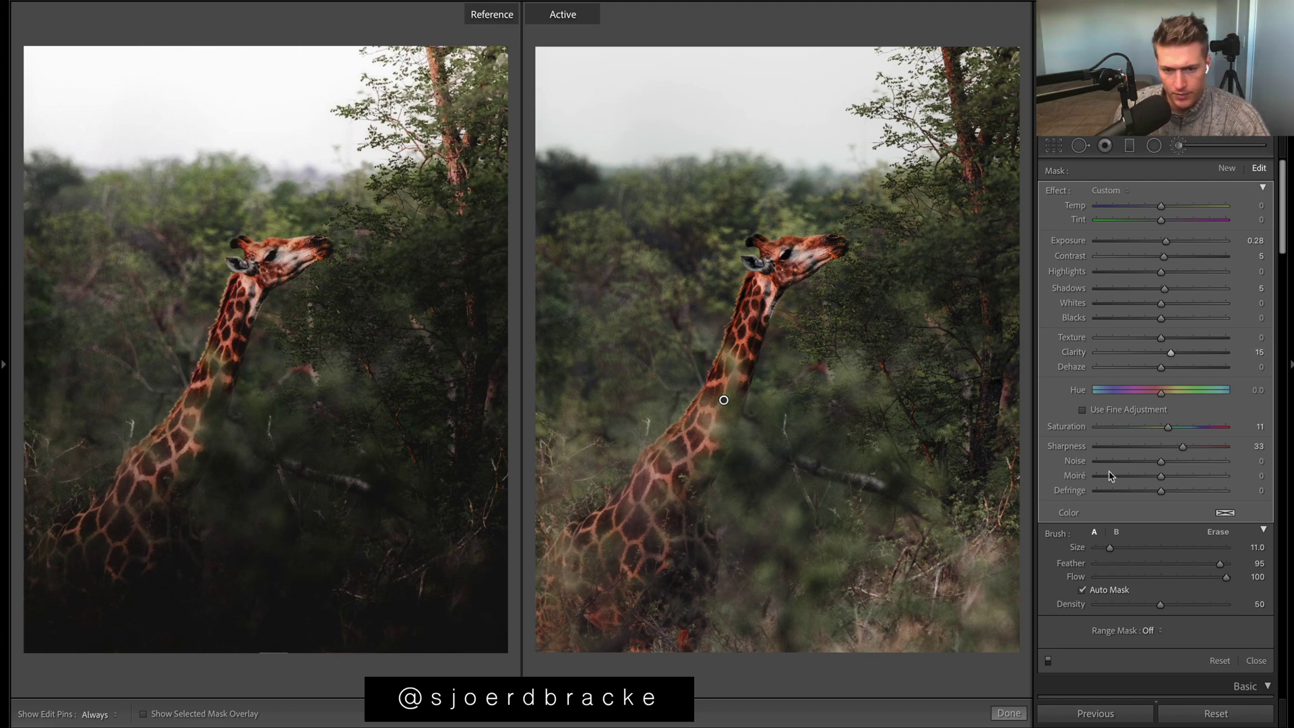
Darken the diagonal, bottom and tilted neck gradient masks, to exposure −0.74 and −0.23
key("k")
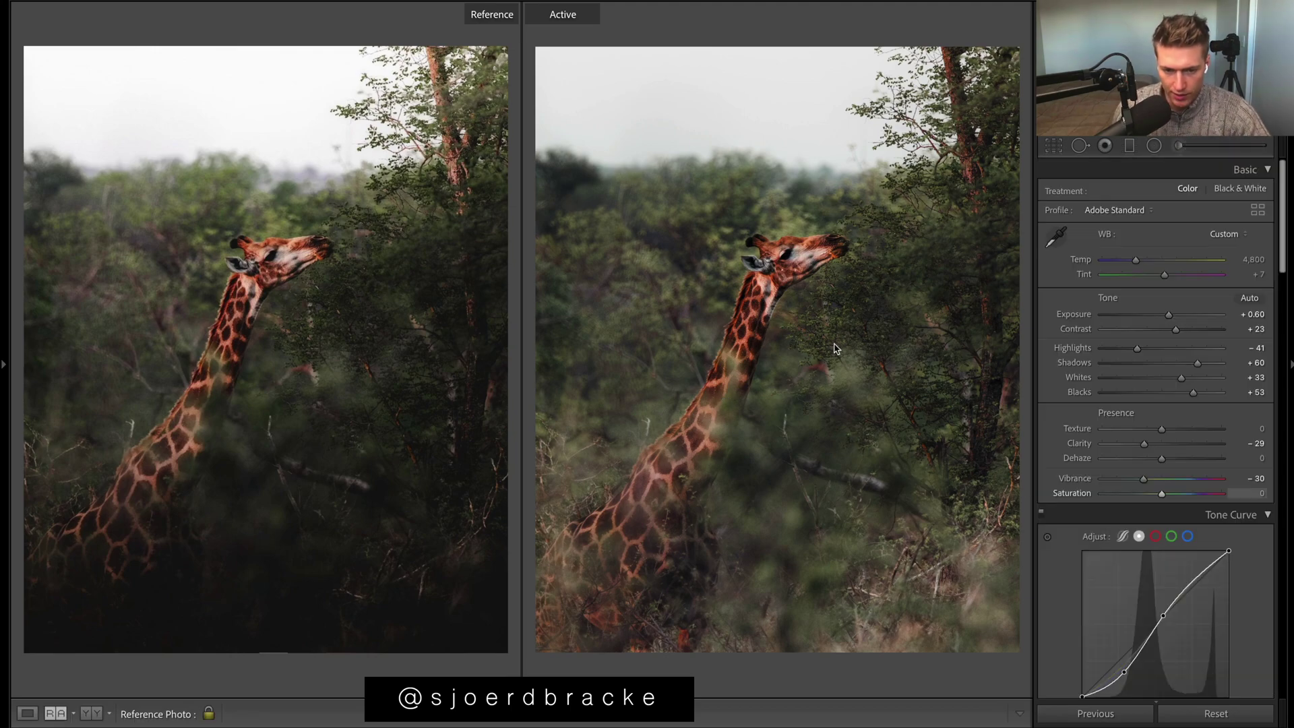
left_click(1130, 147)
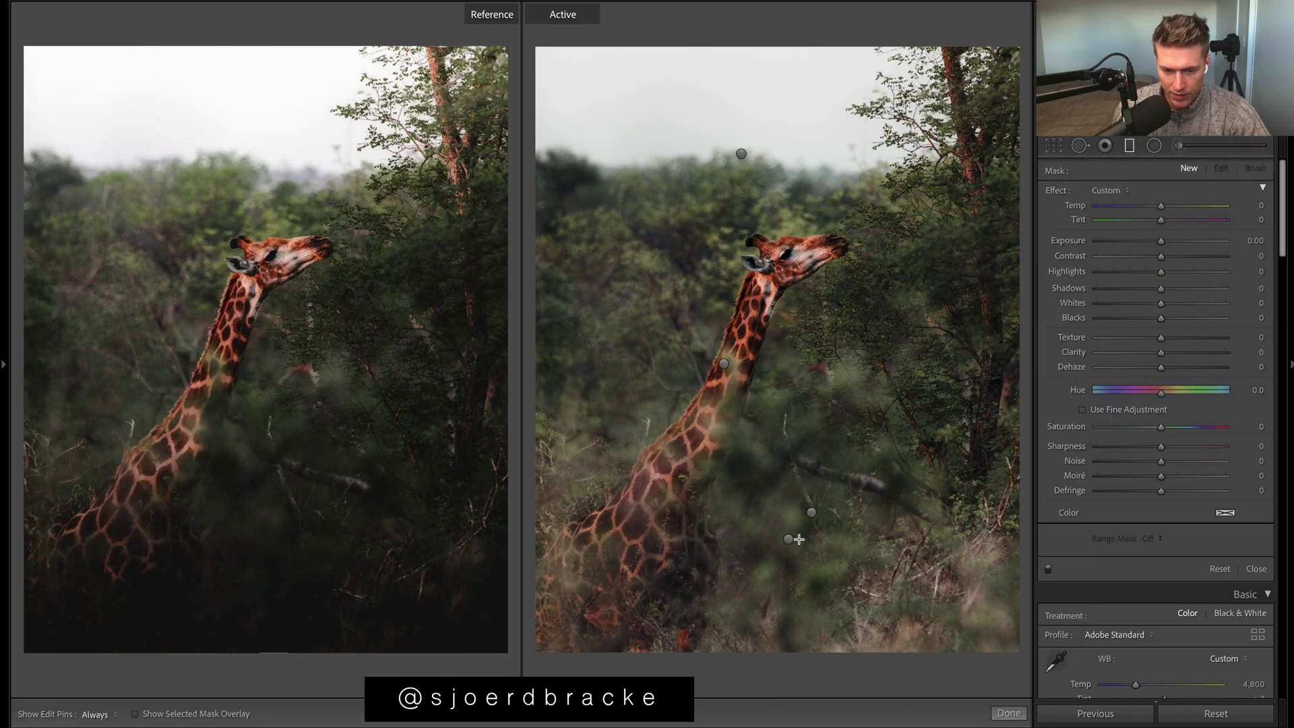
left_click(812, 511)
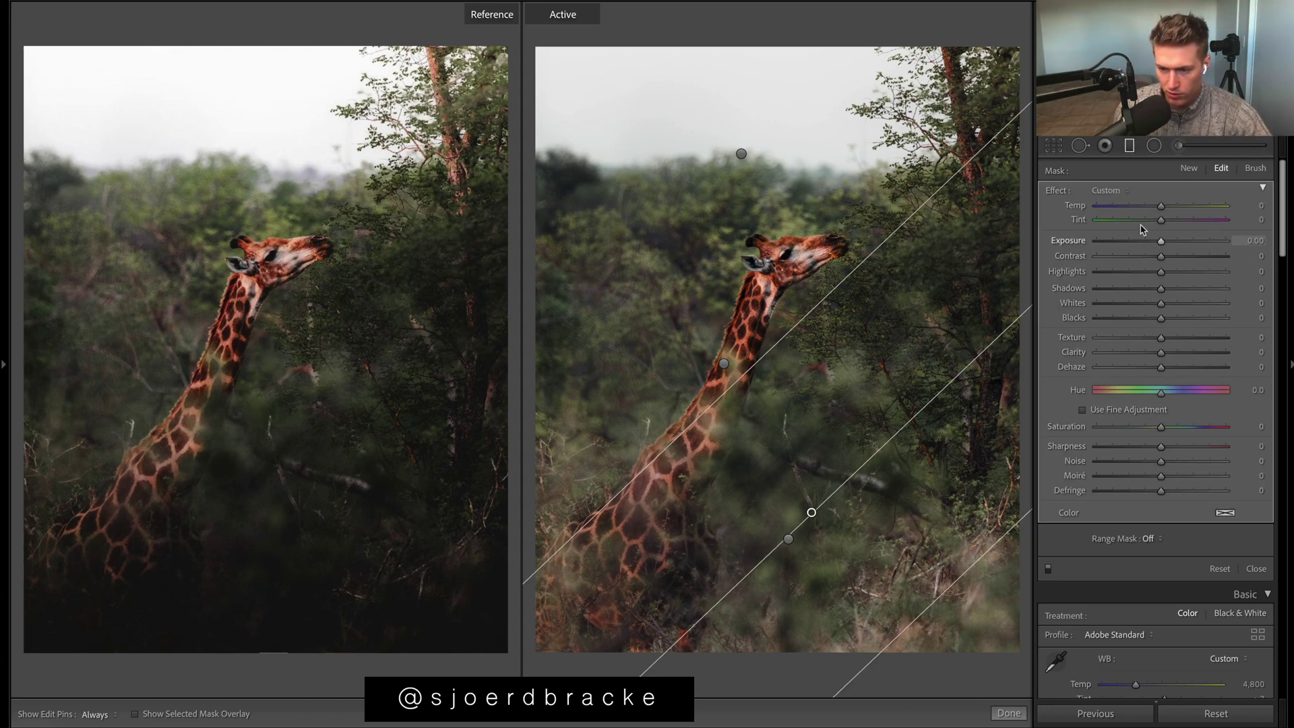
left_click_drag(1161, 240, 1158, 241)
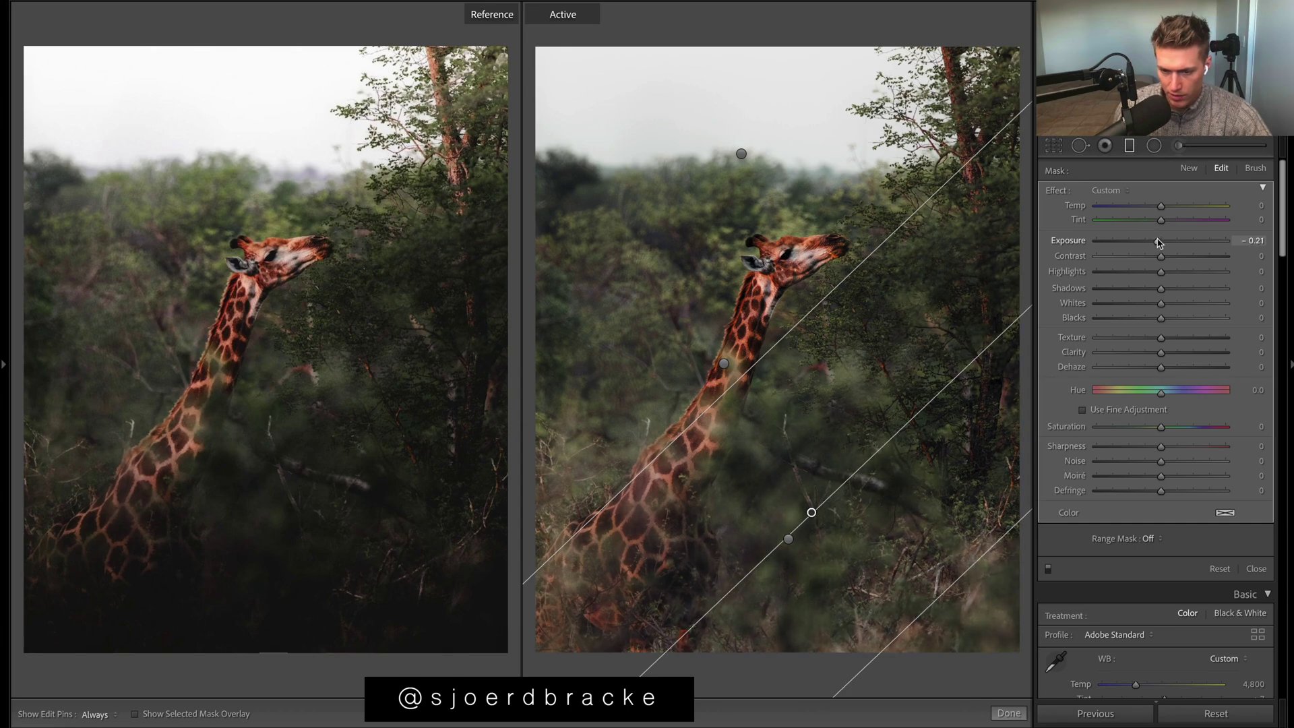
left_click(789, 539)
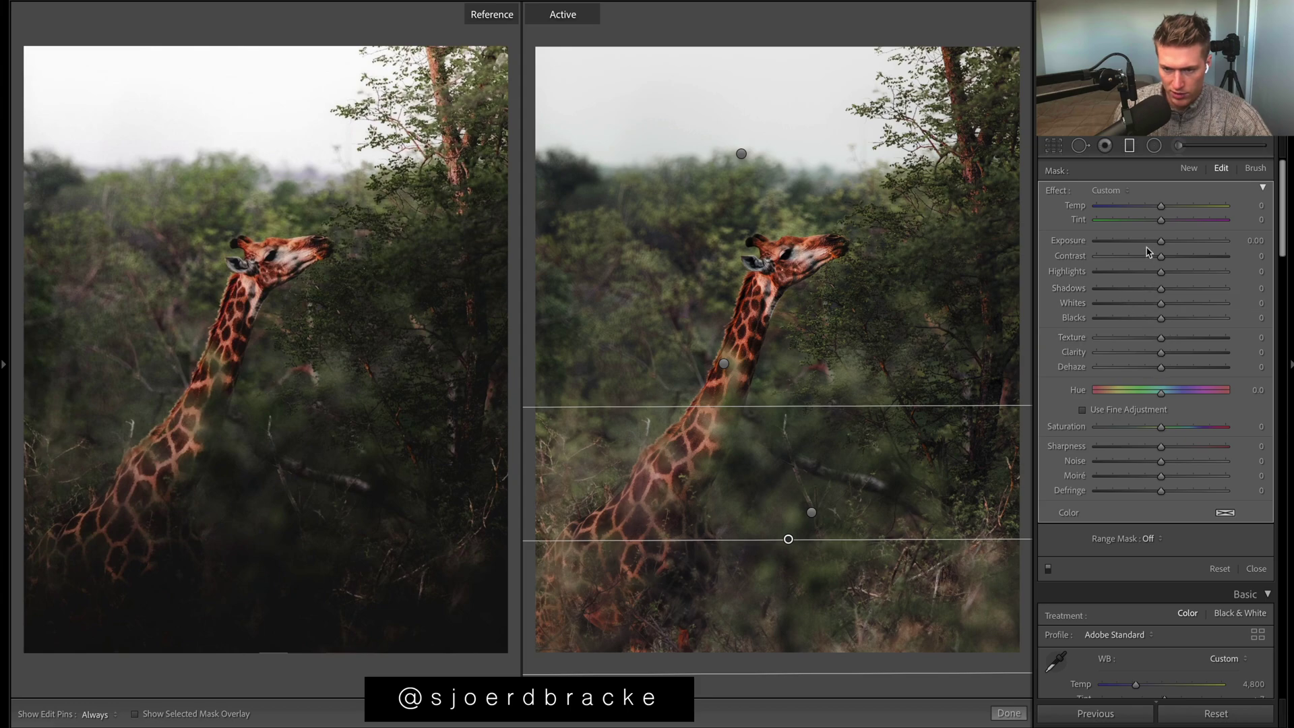
left_click_drag(1161, 241, 1149, 241)
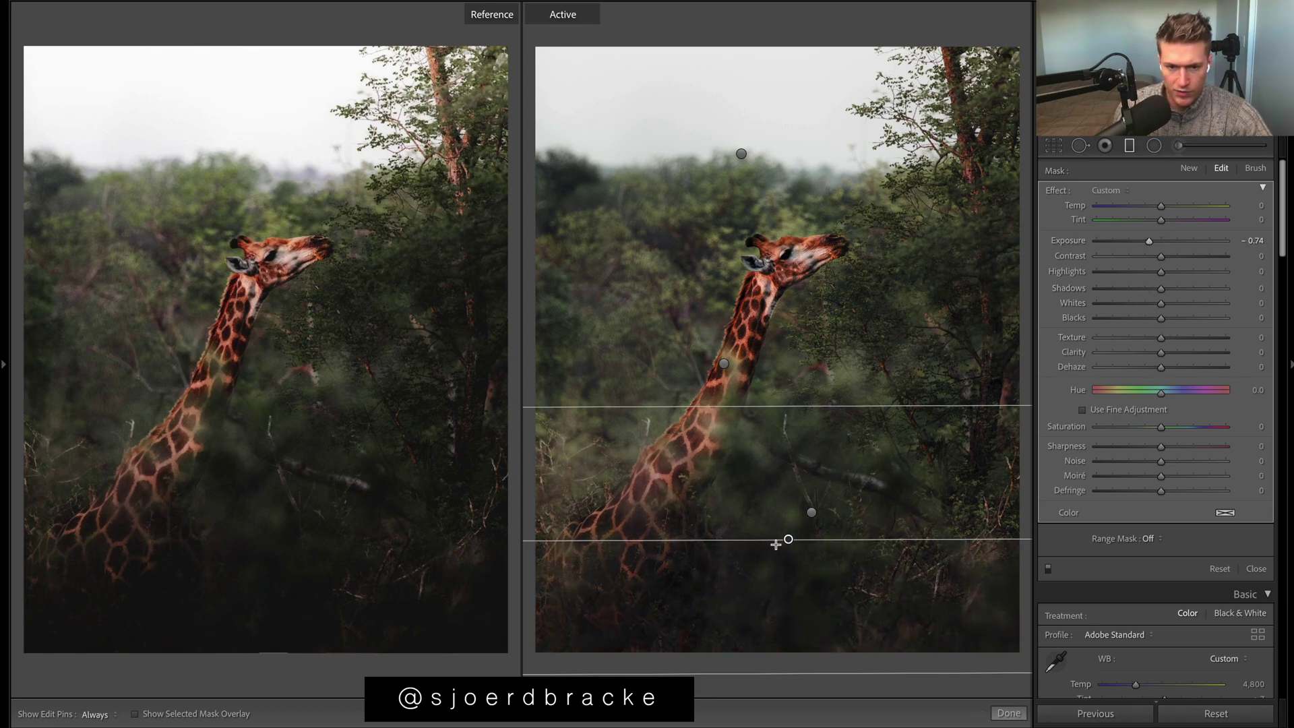
left_click(724, 364)
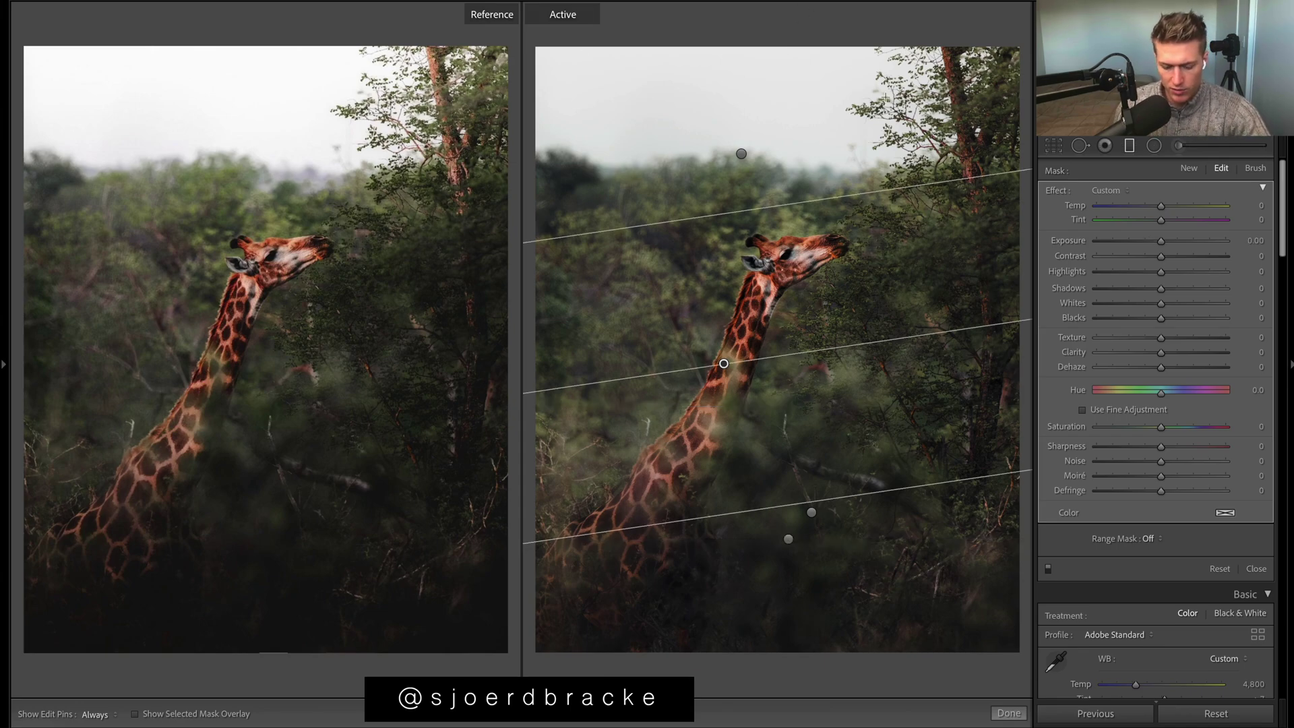
key("o")
key("o")
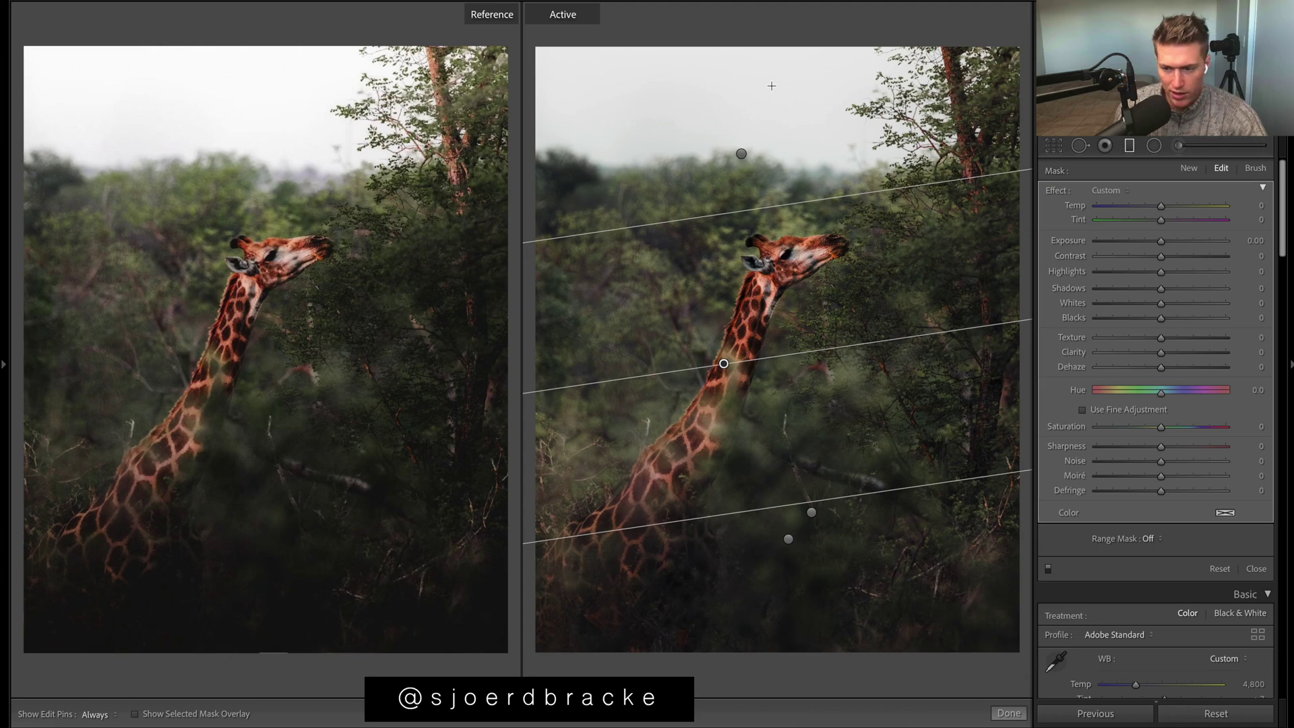
left_click_drag(1160, 241, 1157, 241)
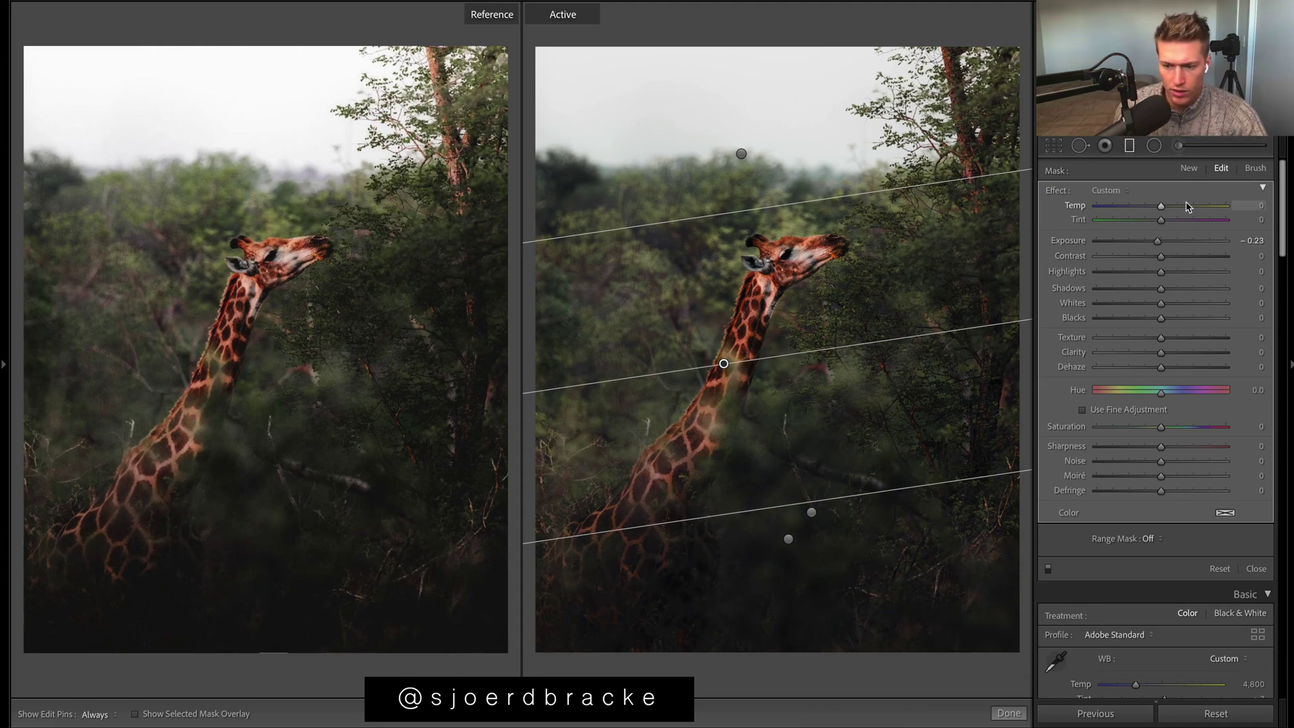
Set the sky gradient mask's exposure to +0.65 and close masking
left_click(742, 154)
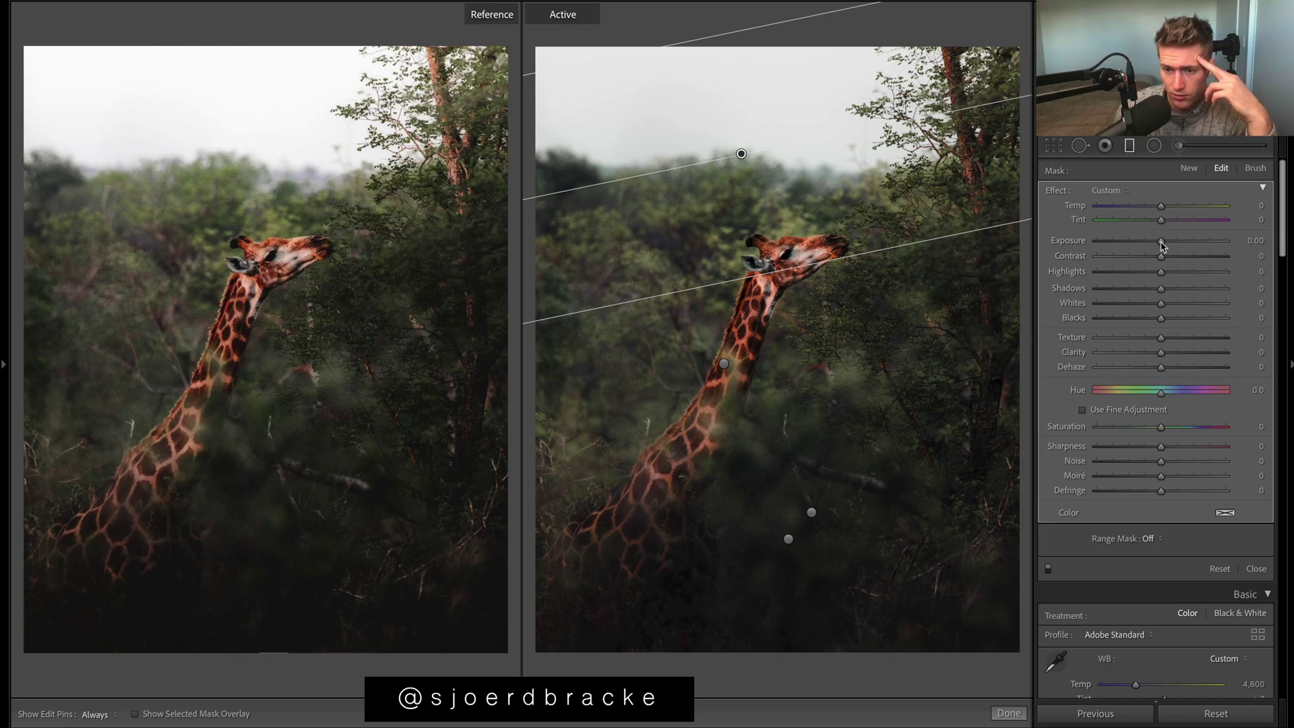
left_click_drag(1161, 241, 1172, 243)
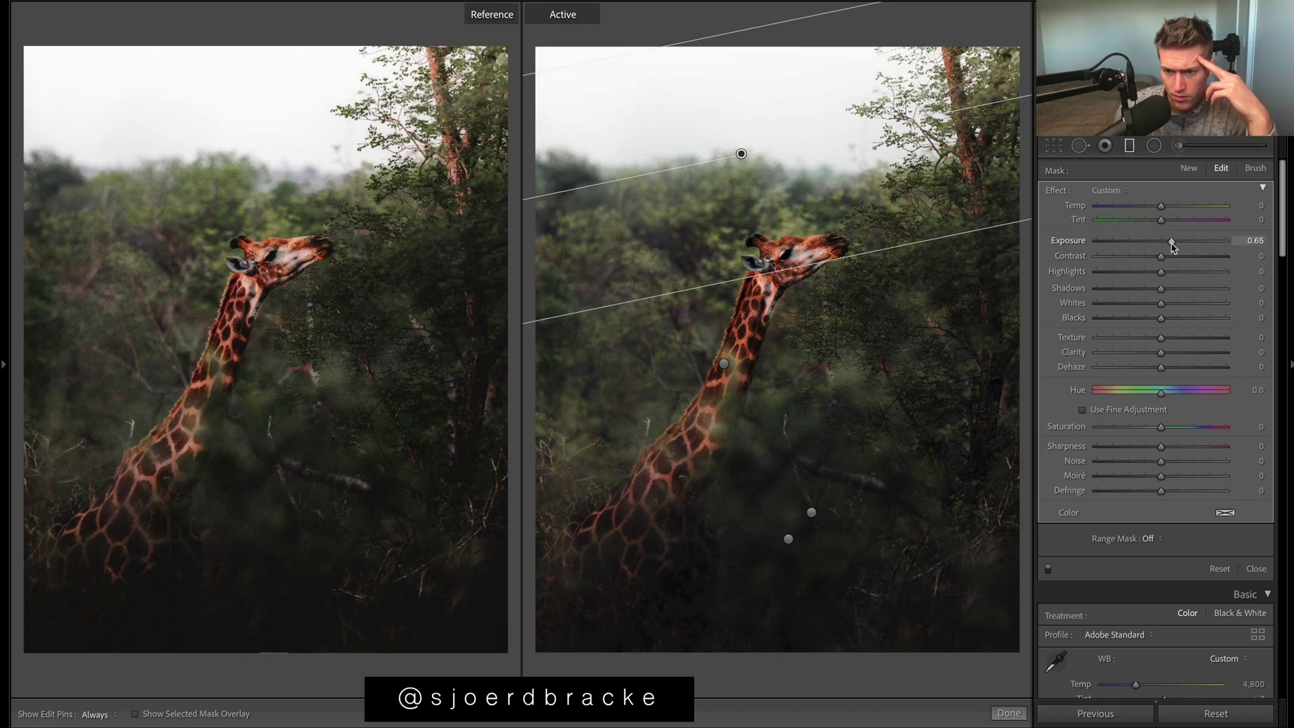
left_click(1009, 713)
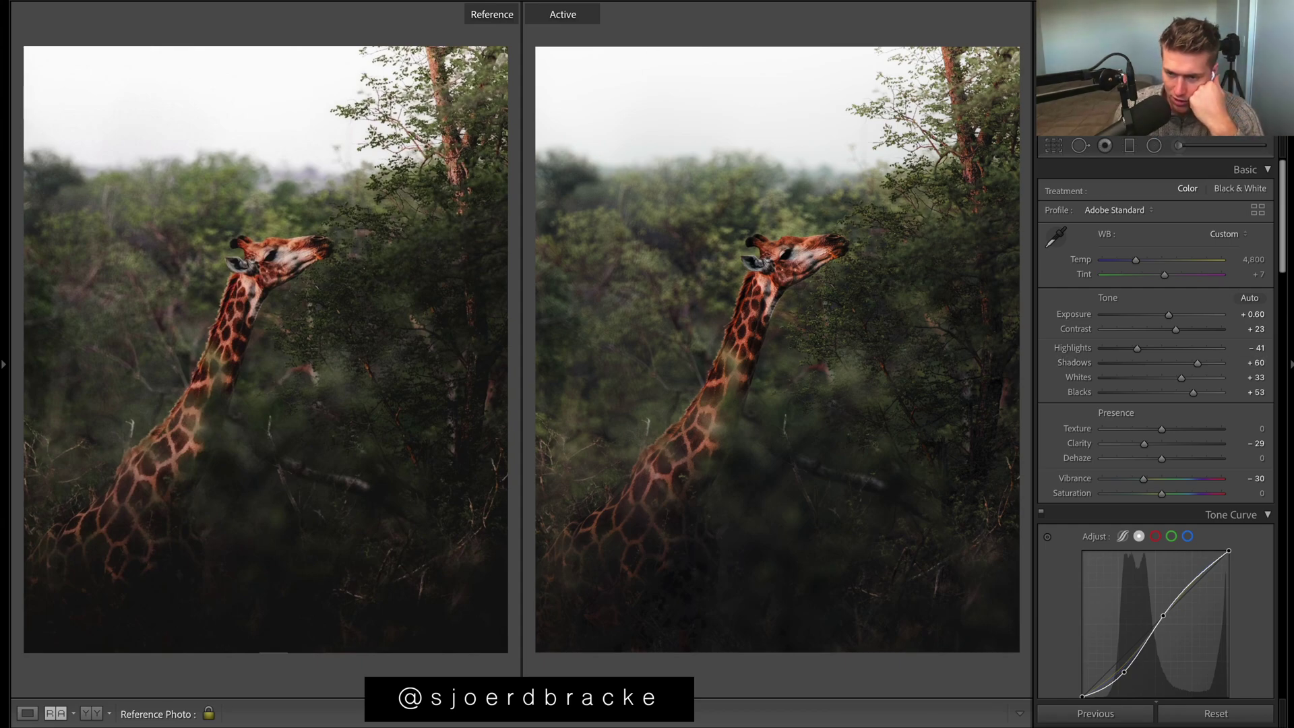
Add a slight vignette with Highlights 100 and Grain Amount about 24
scroll(1181, 497, "down", 10)
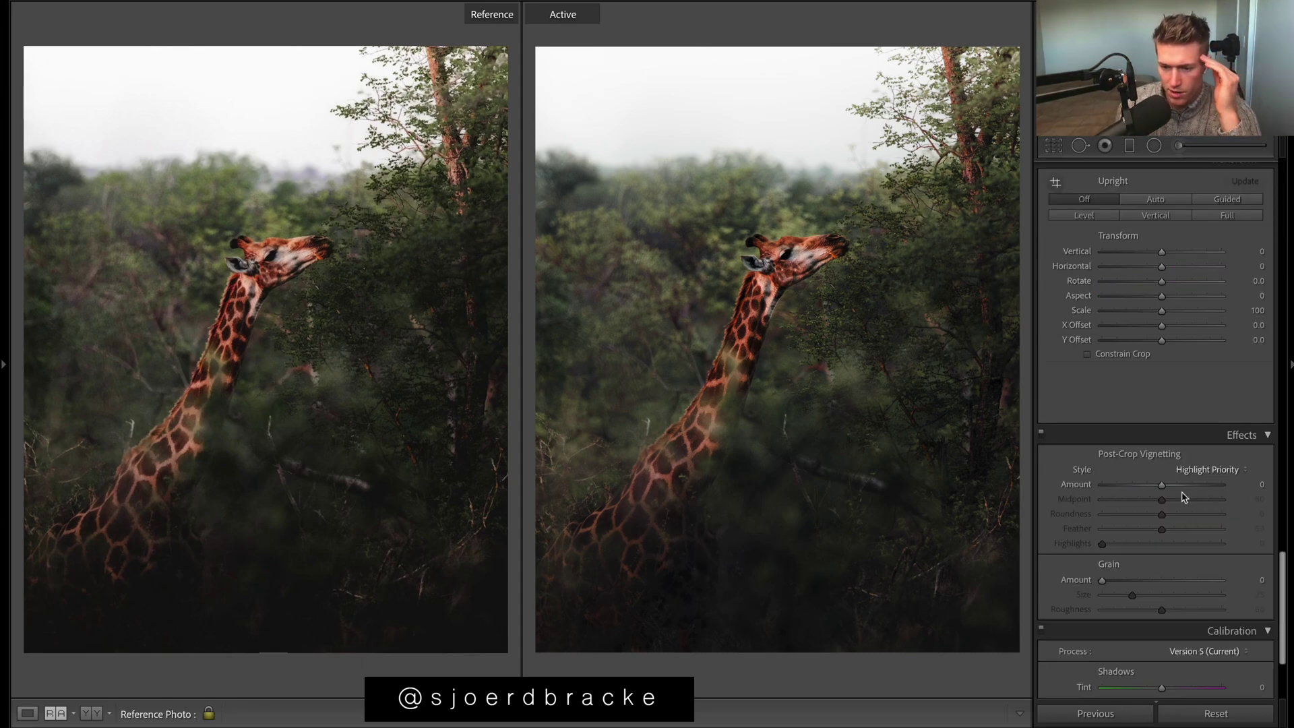
left_click_drag(1162, 484, 1158, 485)
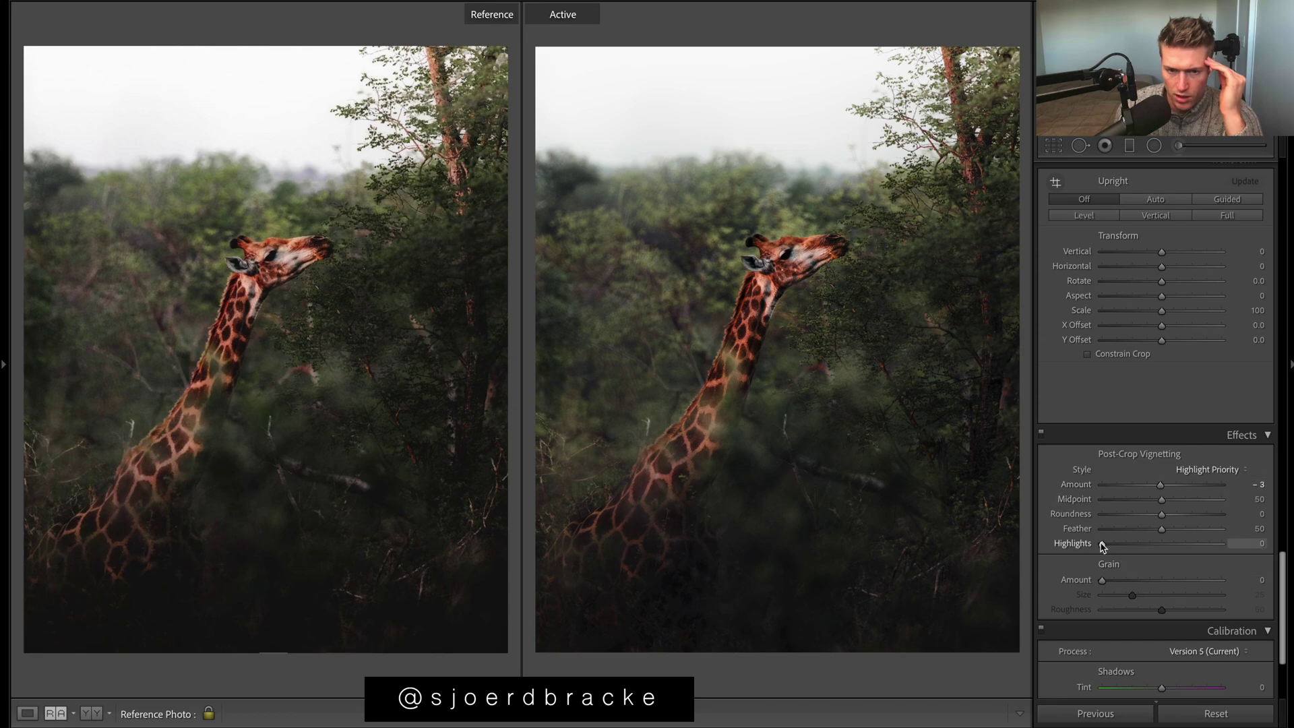
left_click_drag(1102, 544, 1222, 543)
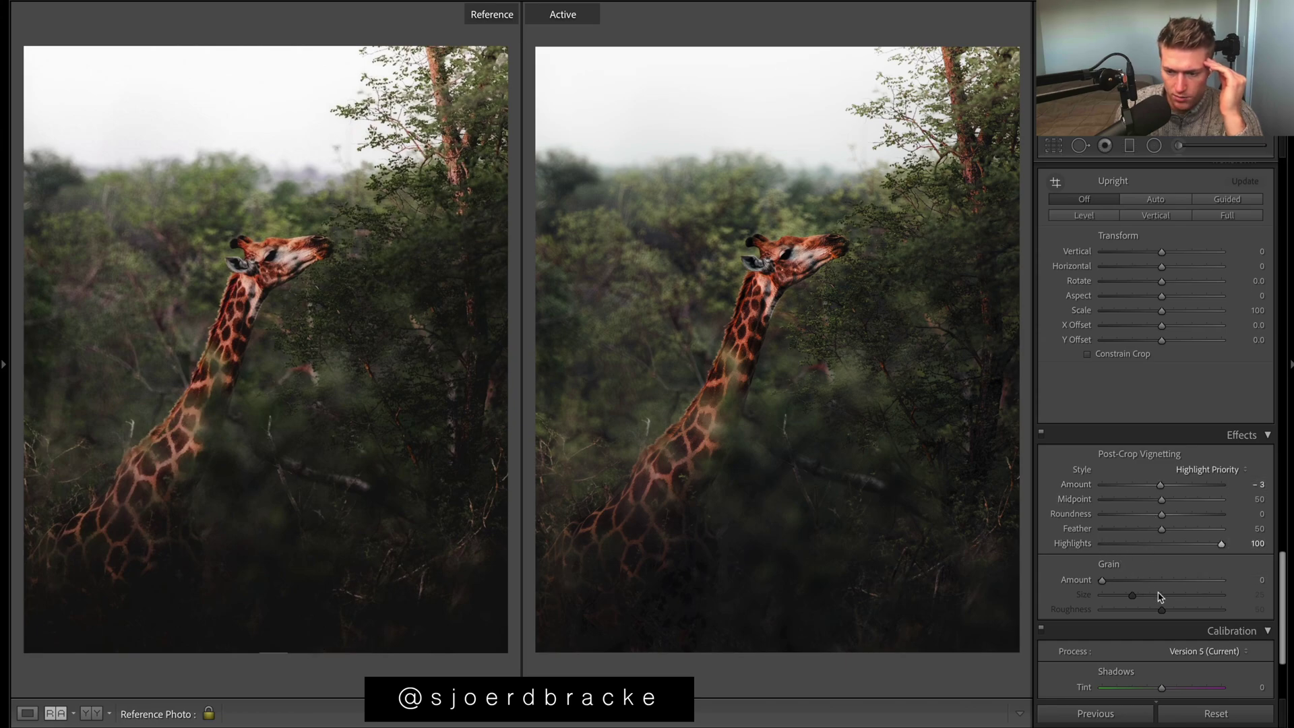
left_click_drag(1102, 580, 1130, 580)
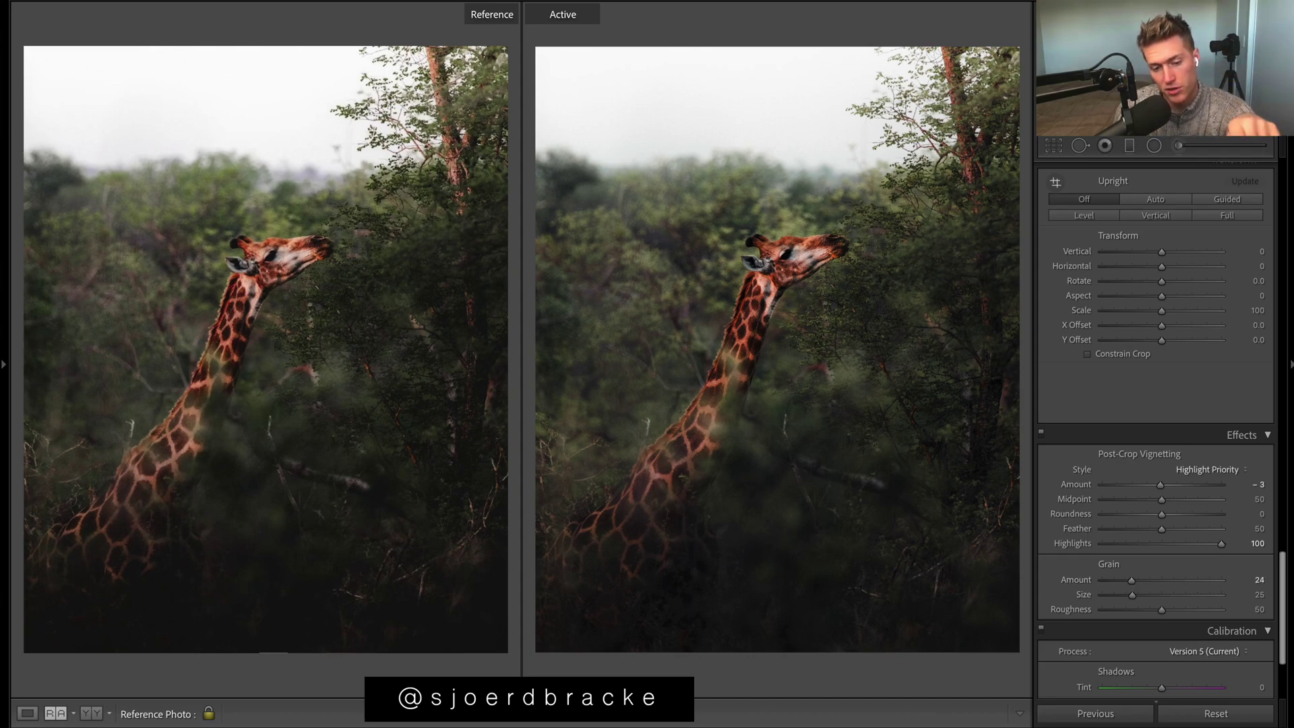
Set sharpening Masking to 61 and red saturation to −5
scroll(1087, 423, "up", 5)
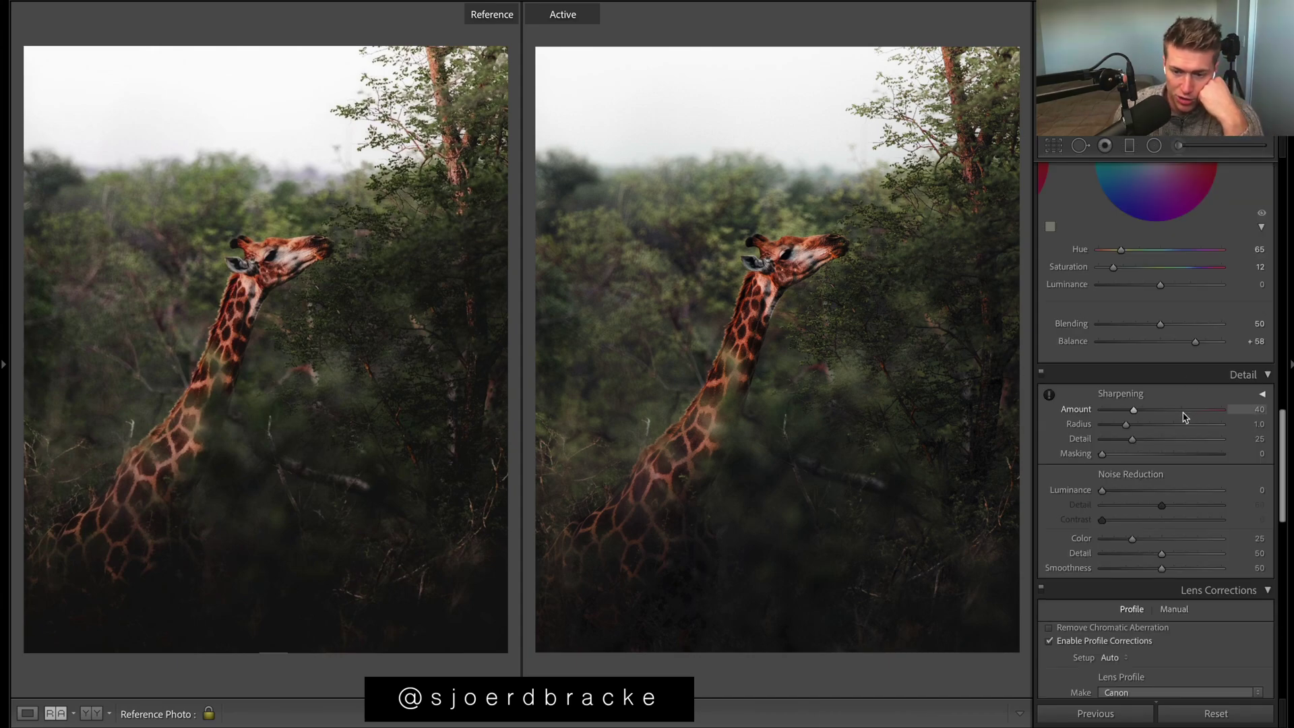
left_click(1175, 454)
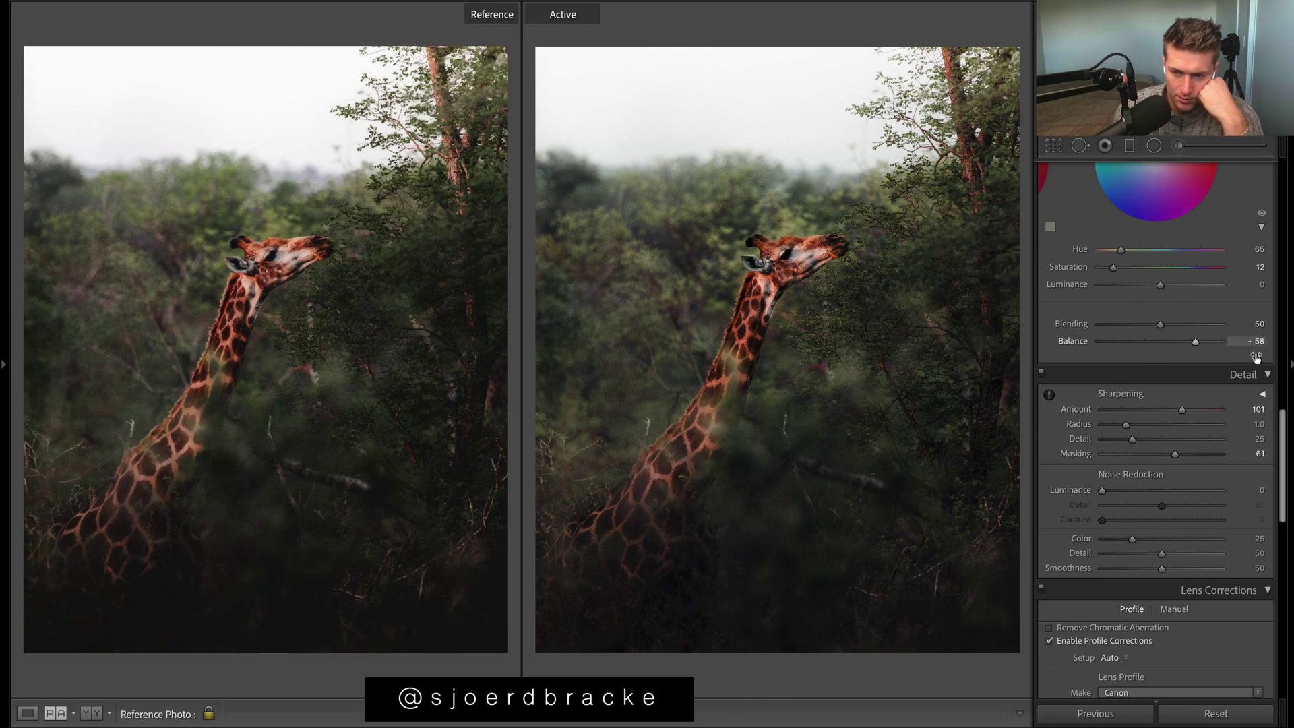
scroll(1168, 417, "up", 6)
left_click_drag(1166, 415, 1158, 413)
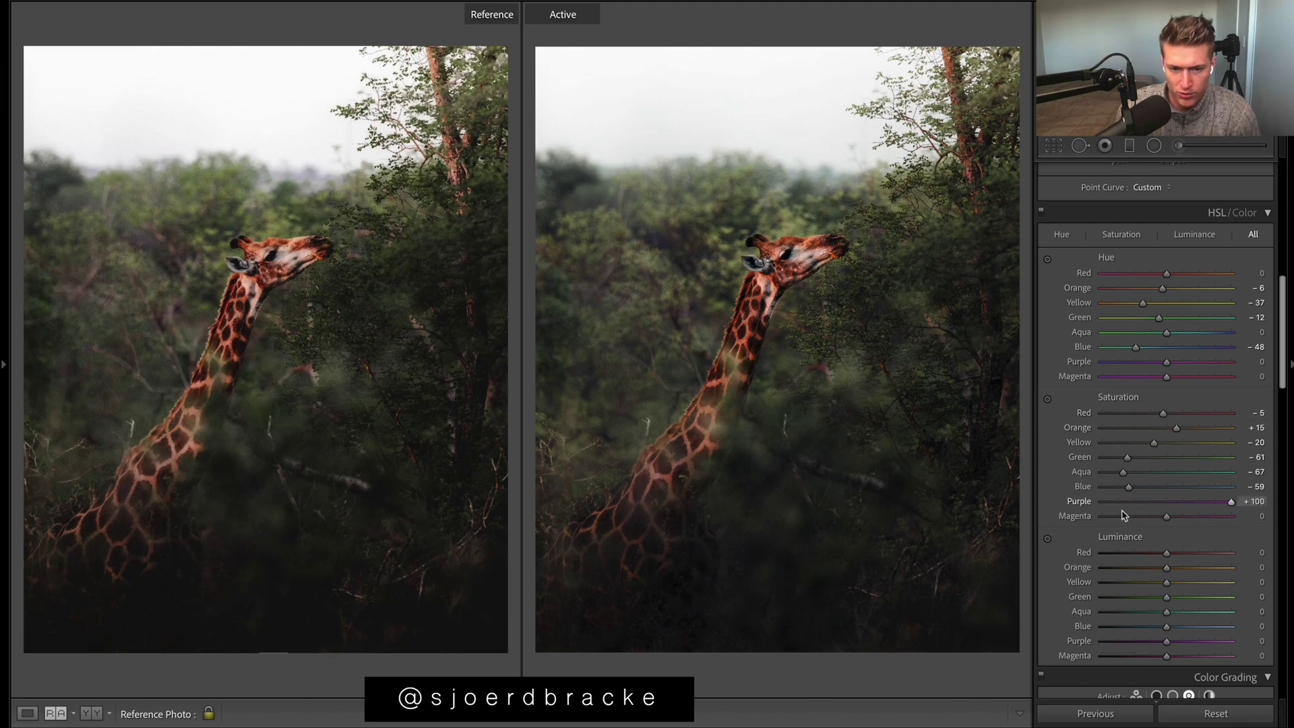
Set HSL saturation purple −34, magenta +18; luminance aqua and blue +35, red +17, orange +15
left_click_drag(1139, 504, 860, 553)
left_click_drag(945, 539, 1179, 537)
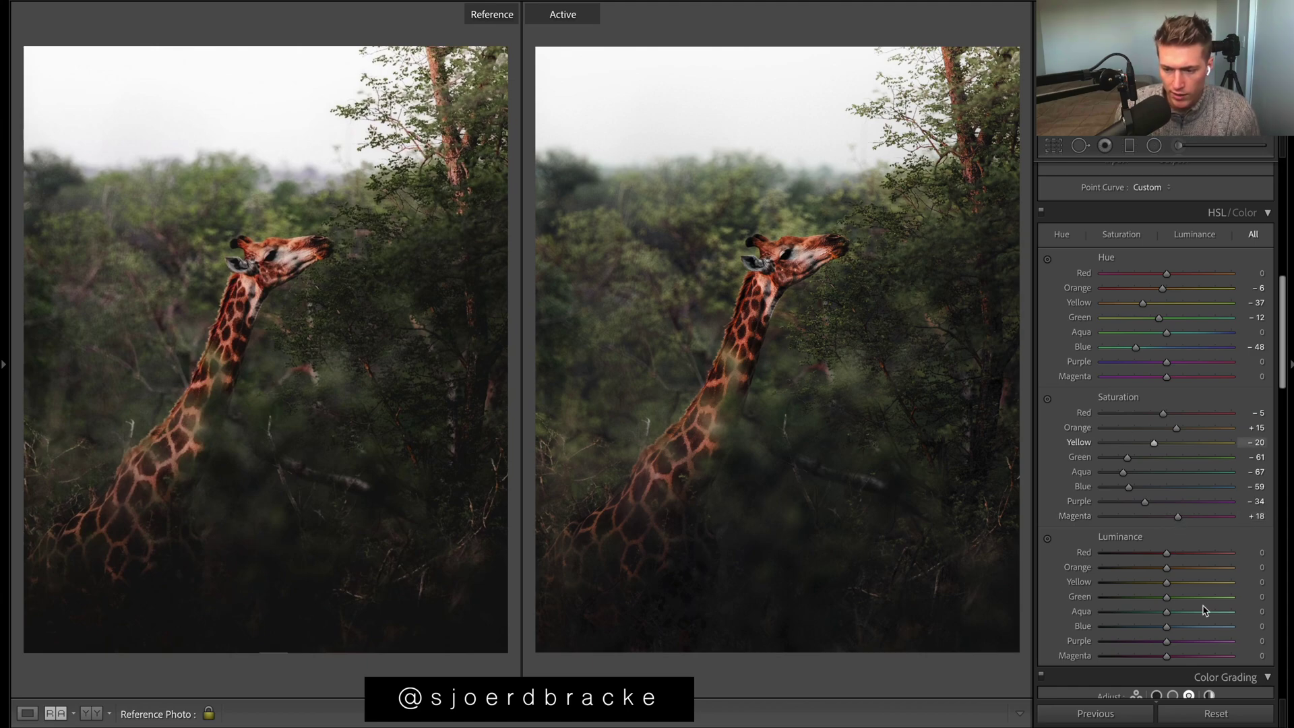
left_click_drag(1202, 626, 1232, 611)
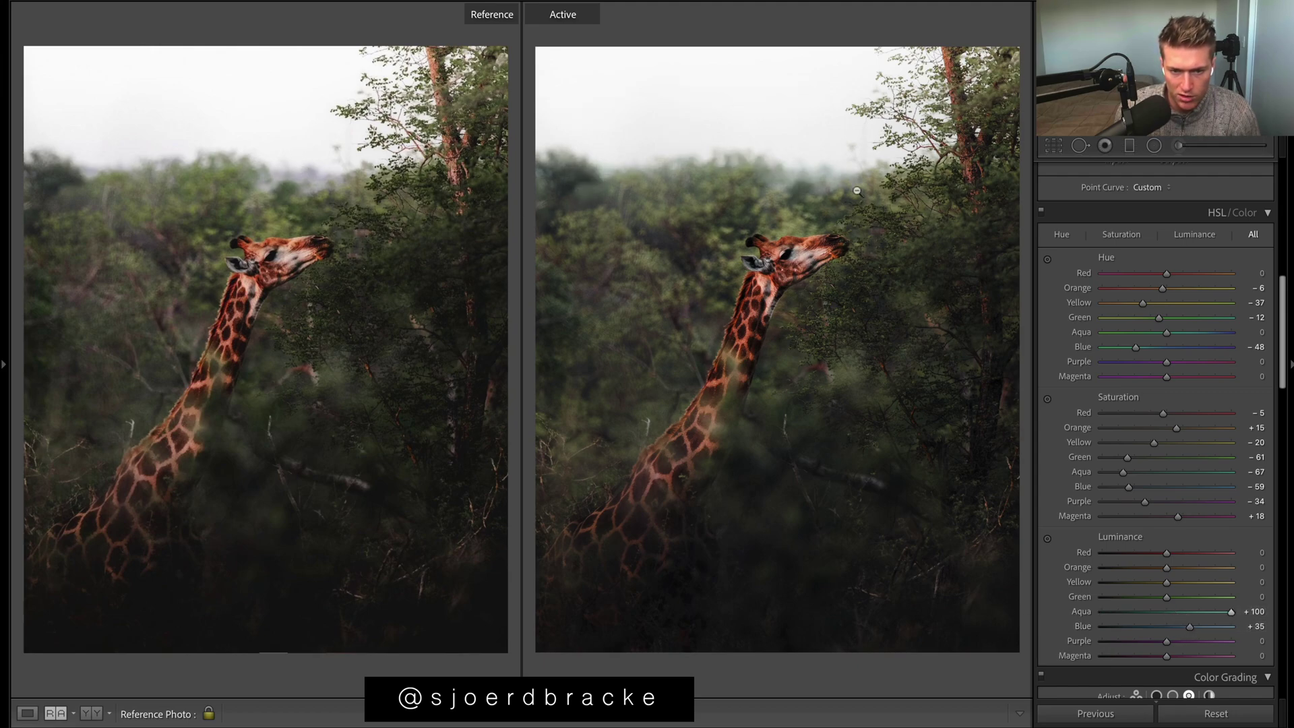
left_click_drag(1228, 611, 1189, 613)
mouse_move(1167, 553)
left_mouse_down()
mouse_move(1233, 552)
mouse_move(1179, 530)
mouse_move(1180, 565)
mouse_move(1233, 553)
mouse_move(1175, 567)
left_mouse_up()
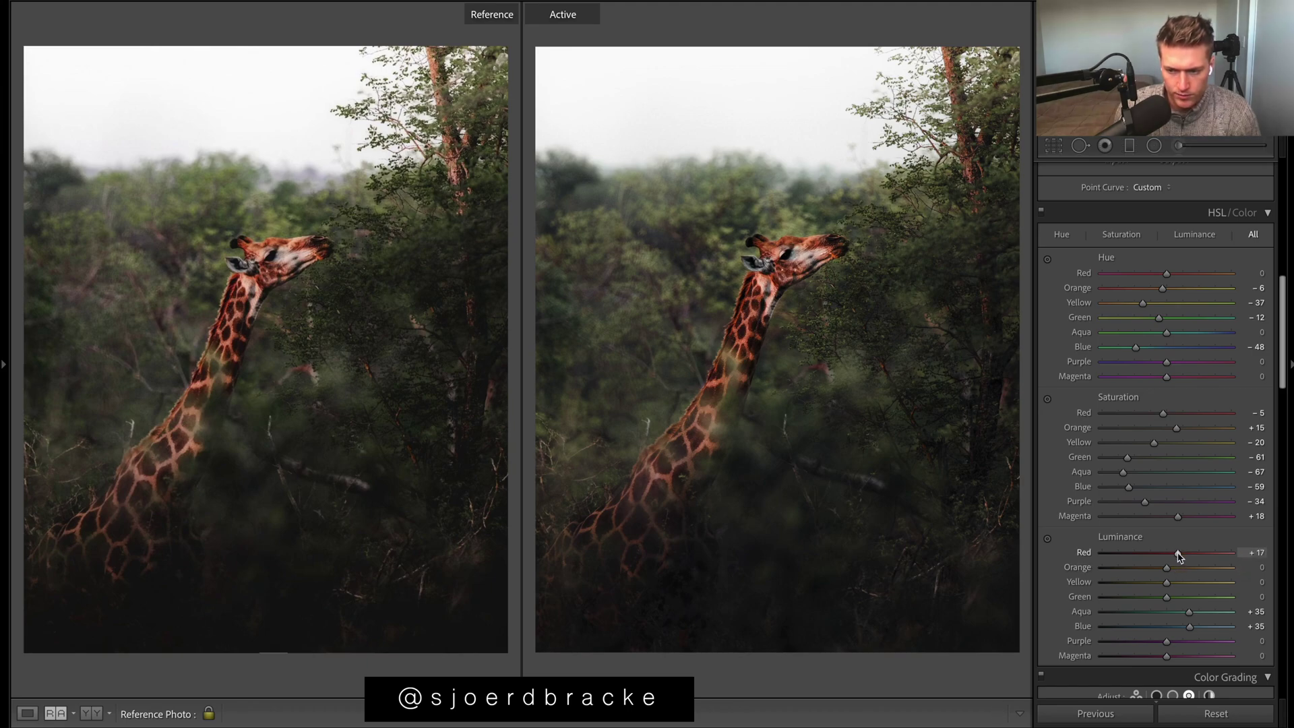
mouse_move(1167, 568)
left_mouse_down()
mouse_move(1186, 571)
mouse_move(997, 555)
mouse_move(1187, 568)
mouse_move(1155, 581)
mouse_move(1173, 584)
left_mouse_up()
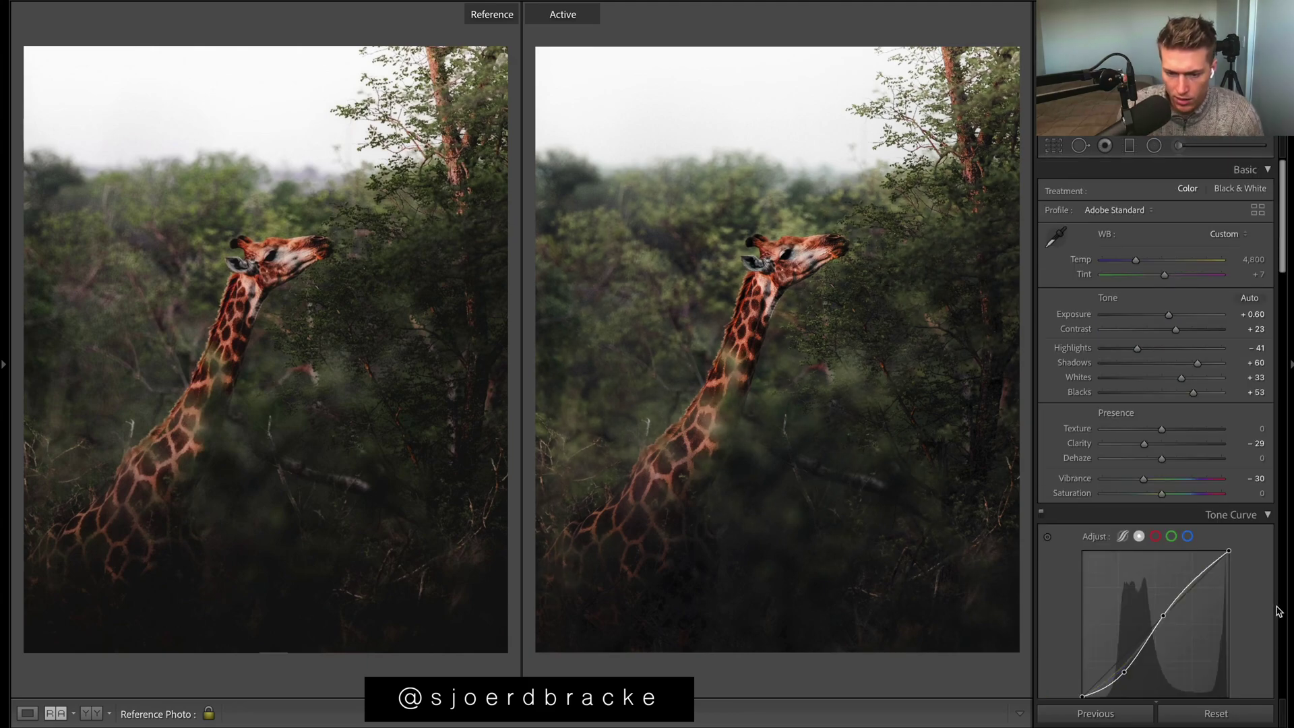
Lift the tone curve black point to output 13 and review the −0.88 gradient mask
scroll(1265, 623, "down", 4)
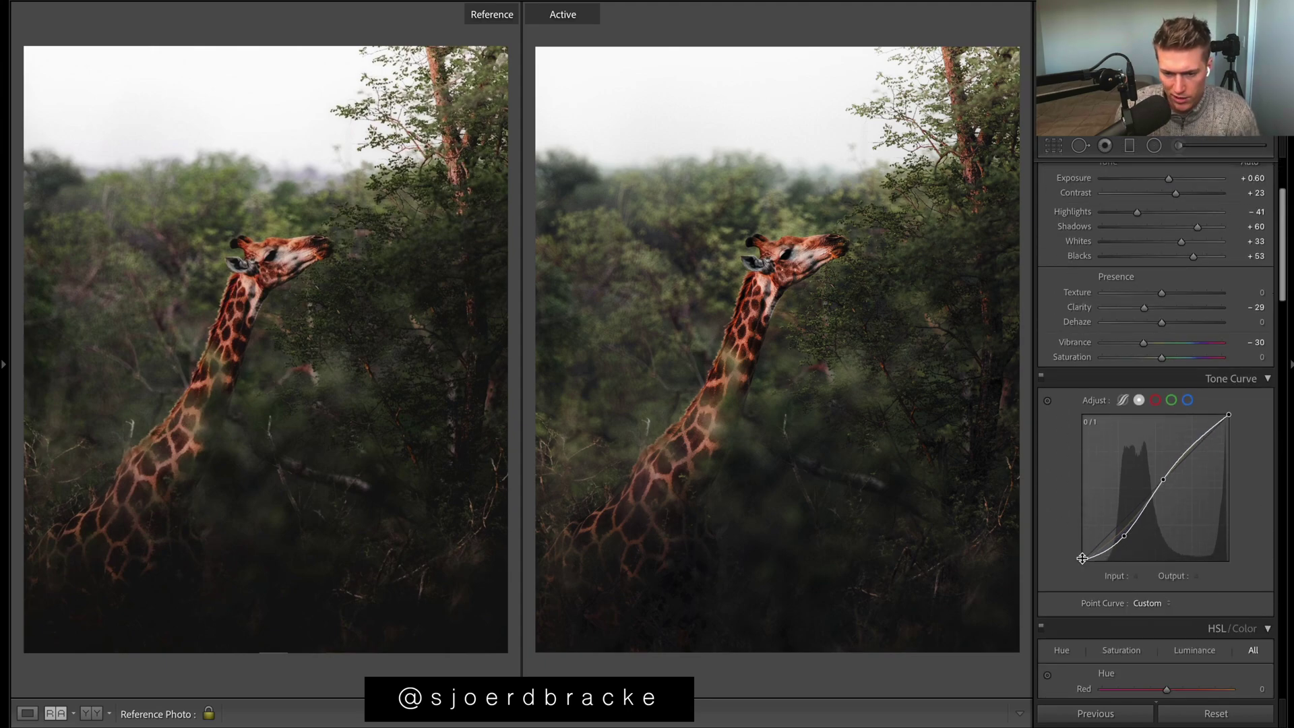
left_click_drag(1082, 560, 1074, 549)
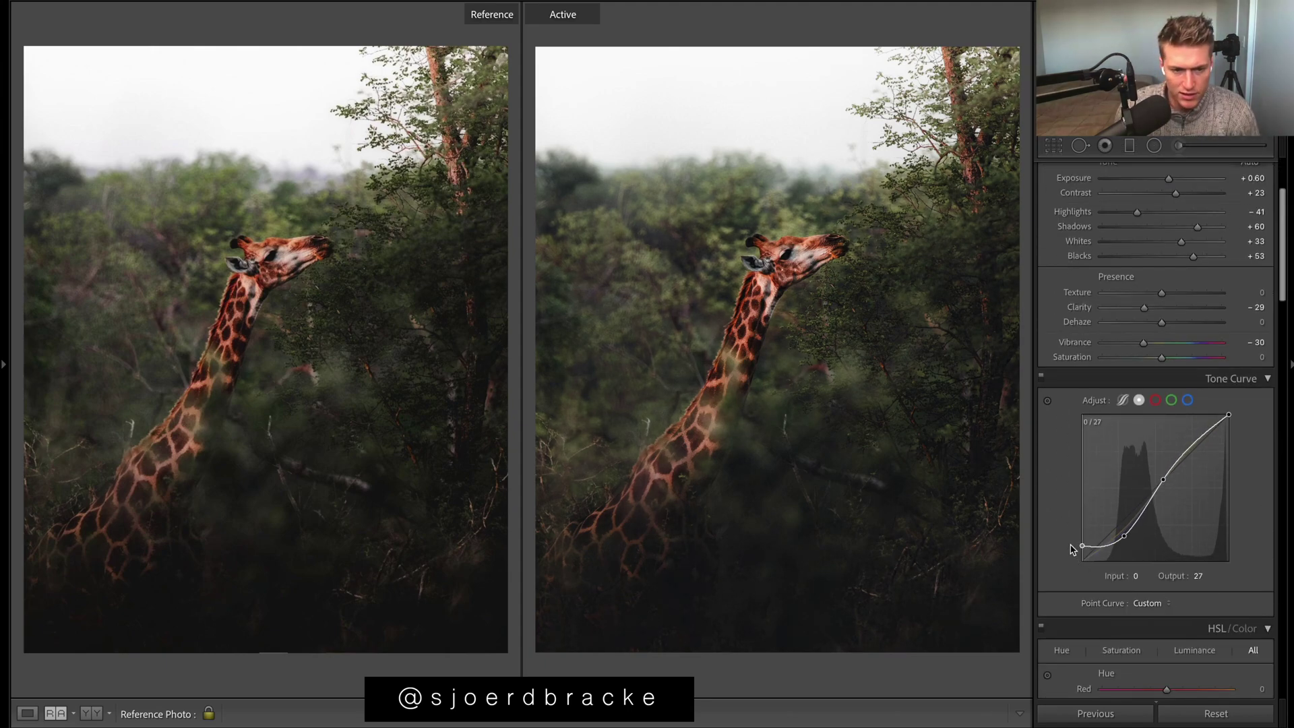
mouse_move(1072, 548)
left_mouse_down()
mouse_move(1056, 588)
mouse_move(1049, 559)
left_mouse_up()
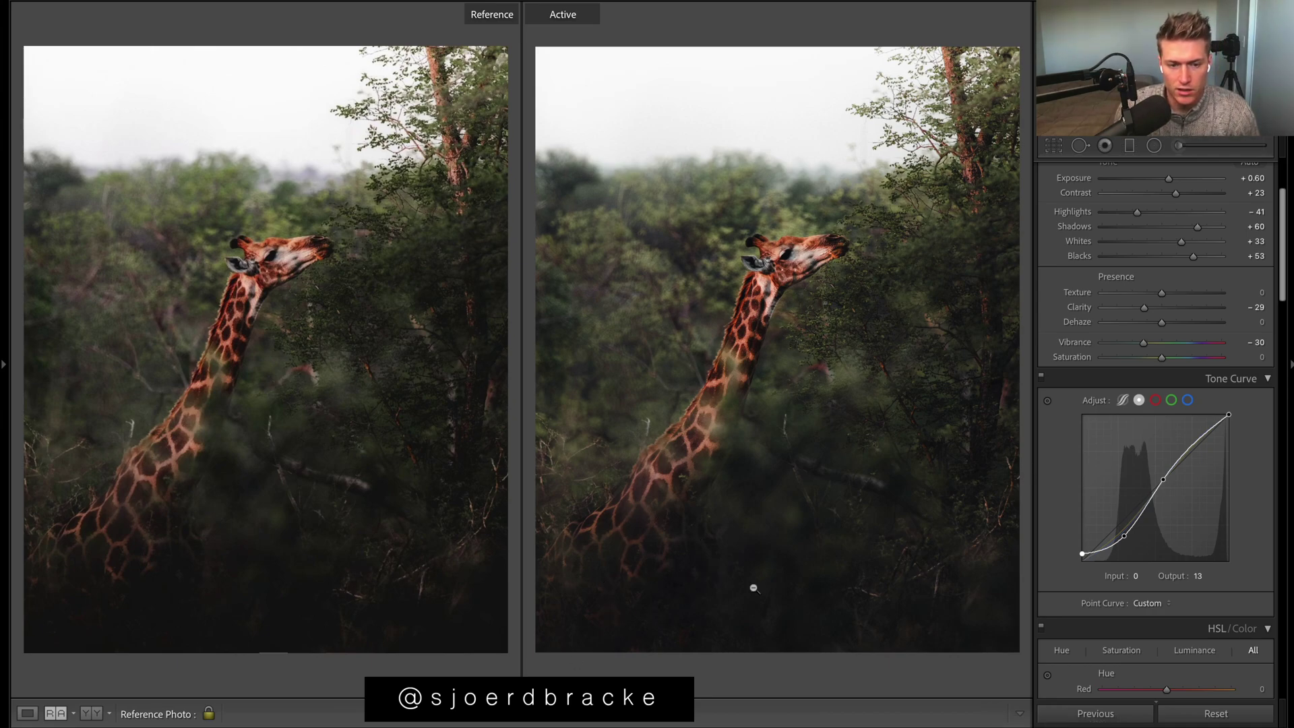
left_click(1131, 147)
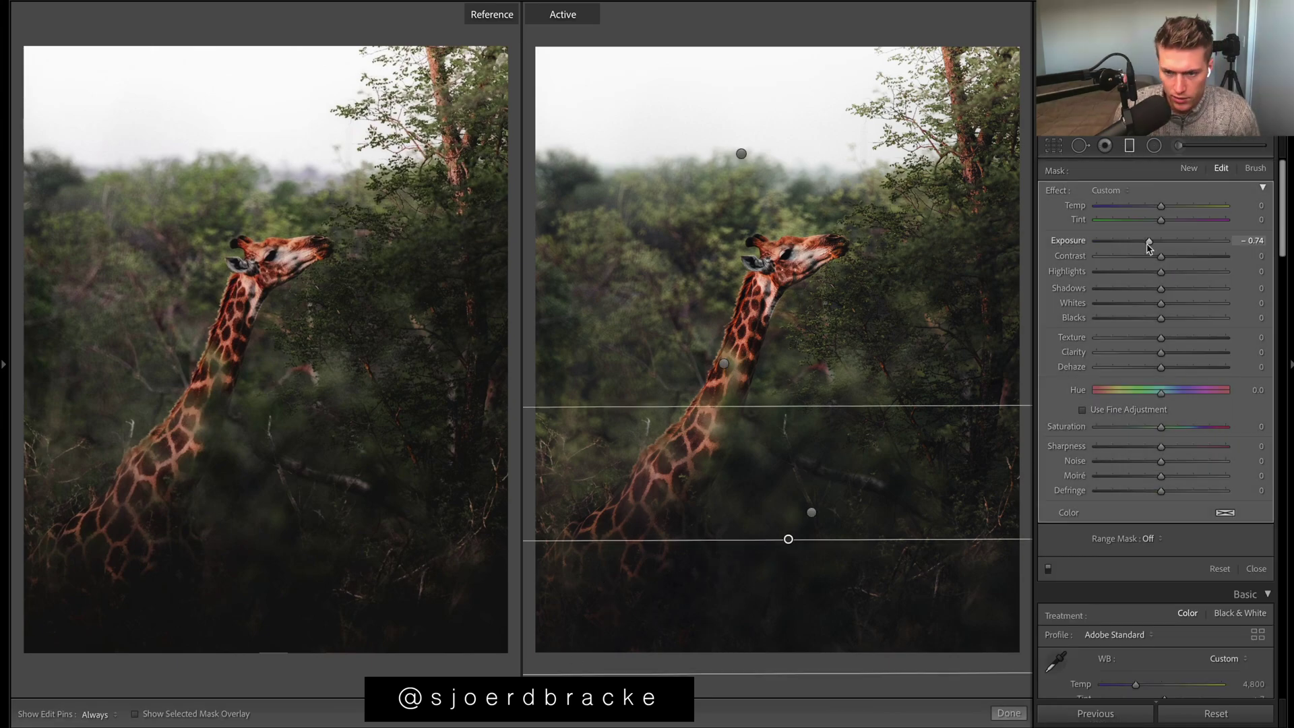
left_click(1009, 713)
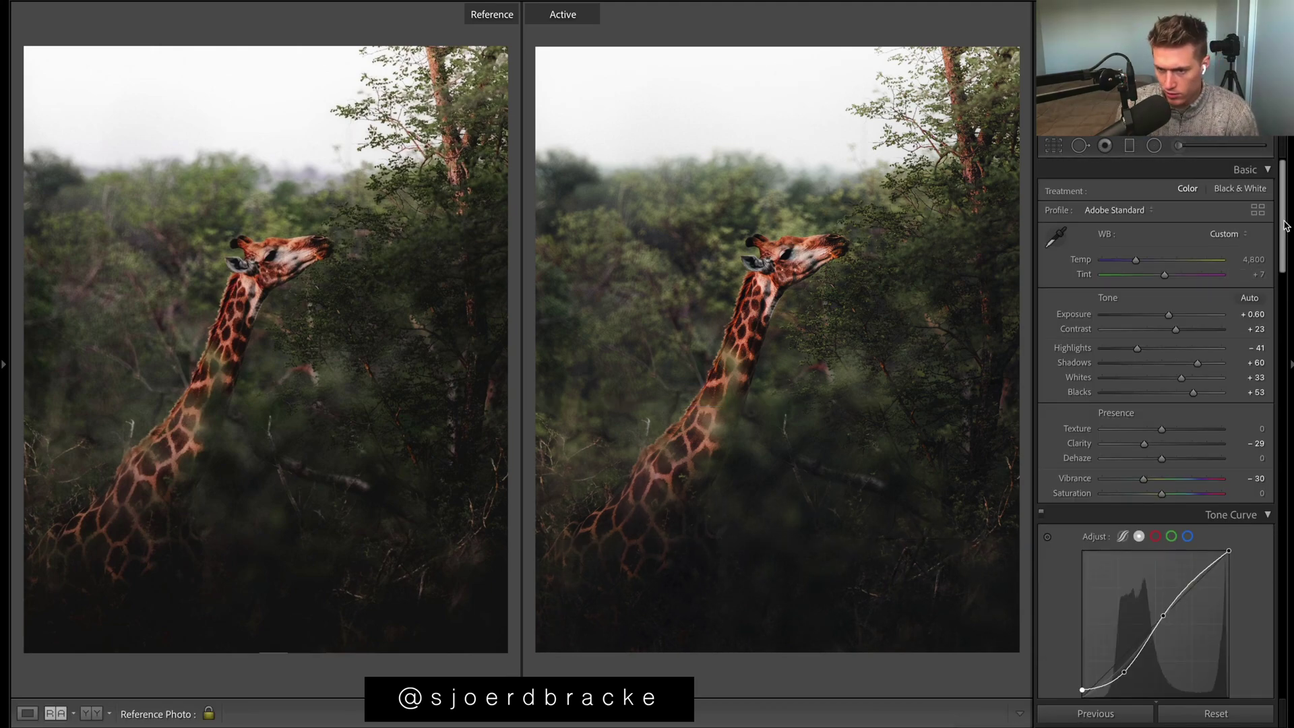
scroll(1166, 404, "down", 3)
left_click(1188, 433)
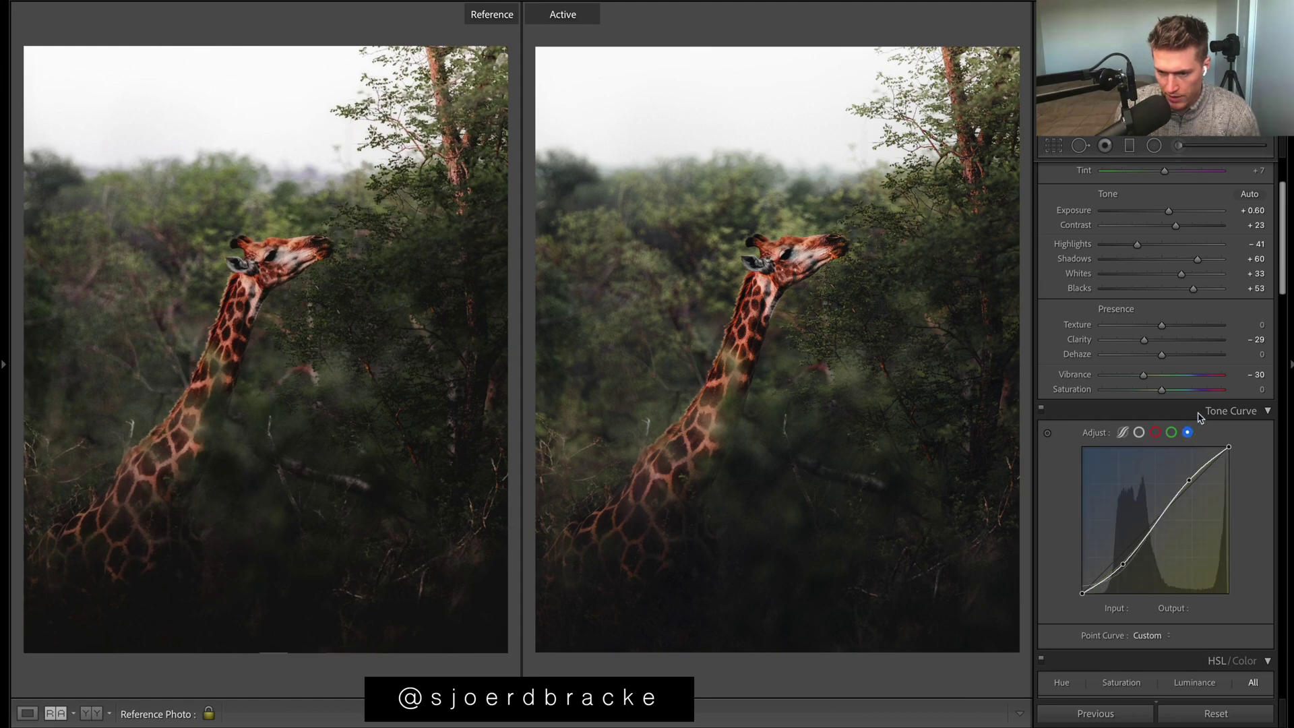
left_click(1155, 432)
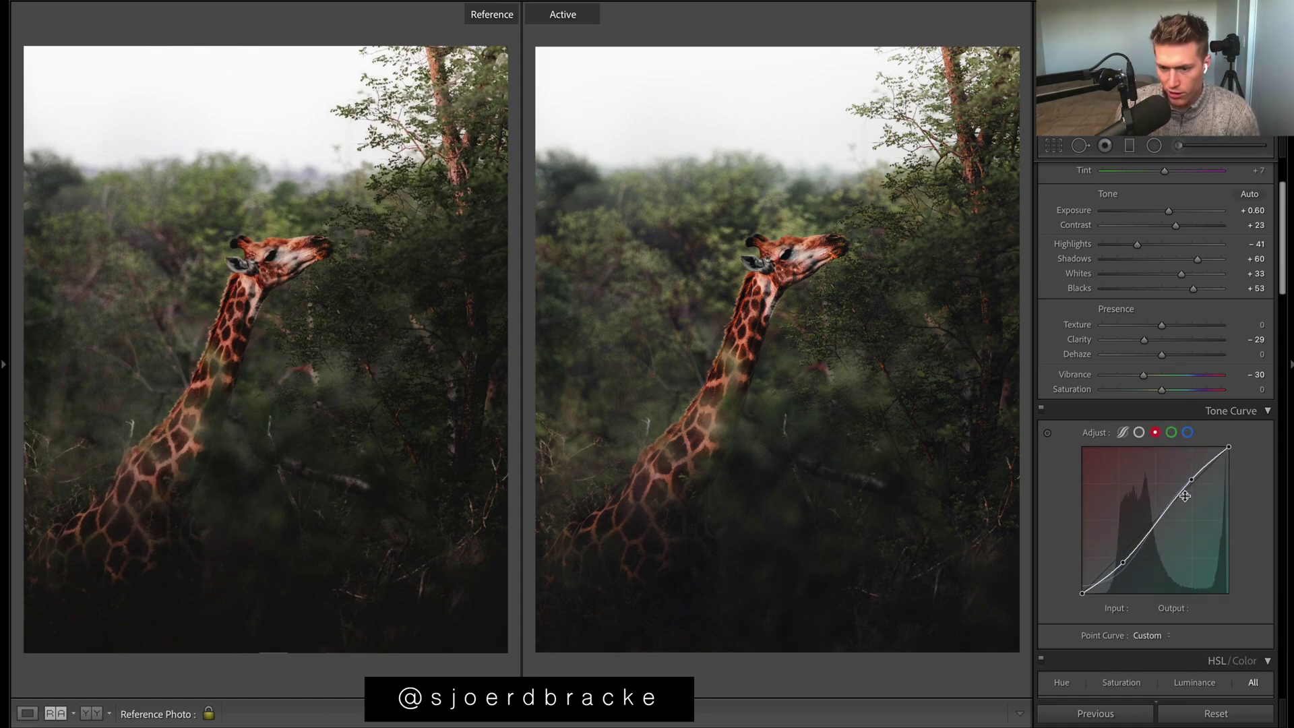
left_click(1187, 432)
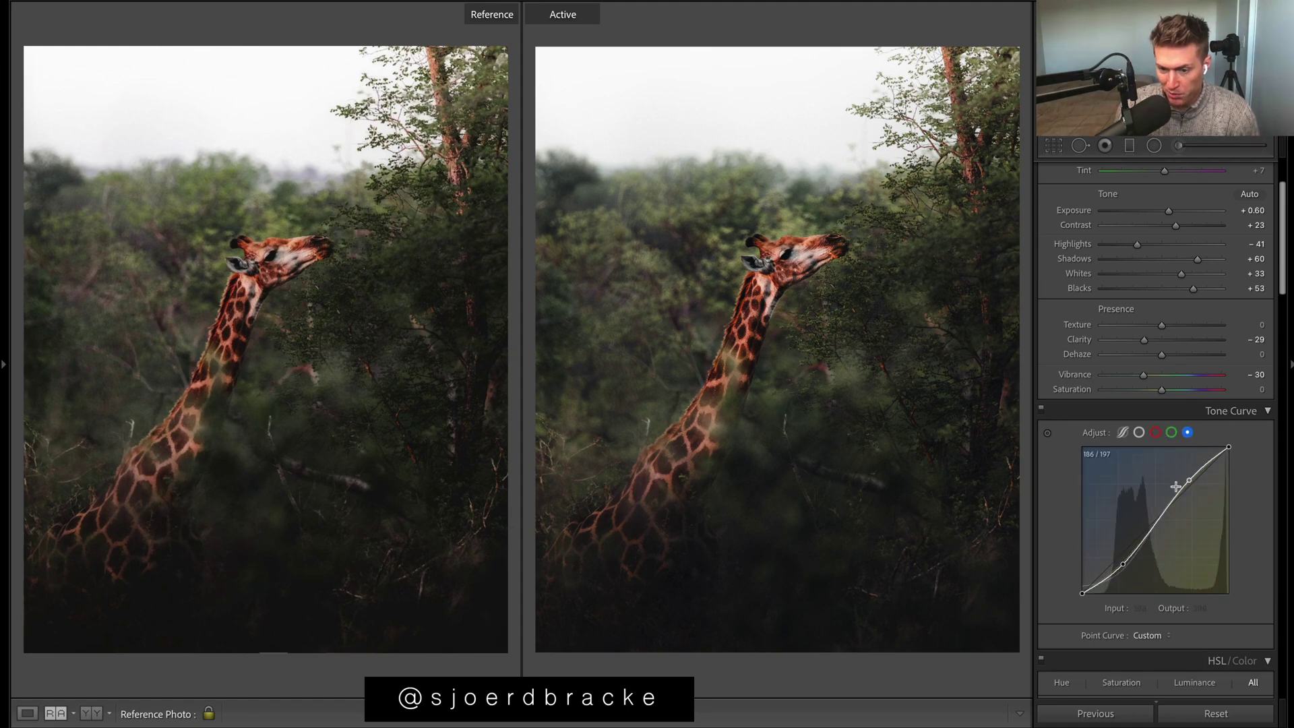
left_click(1172, 433)
left_click(1155, 434)
left_click(1172, 432)
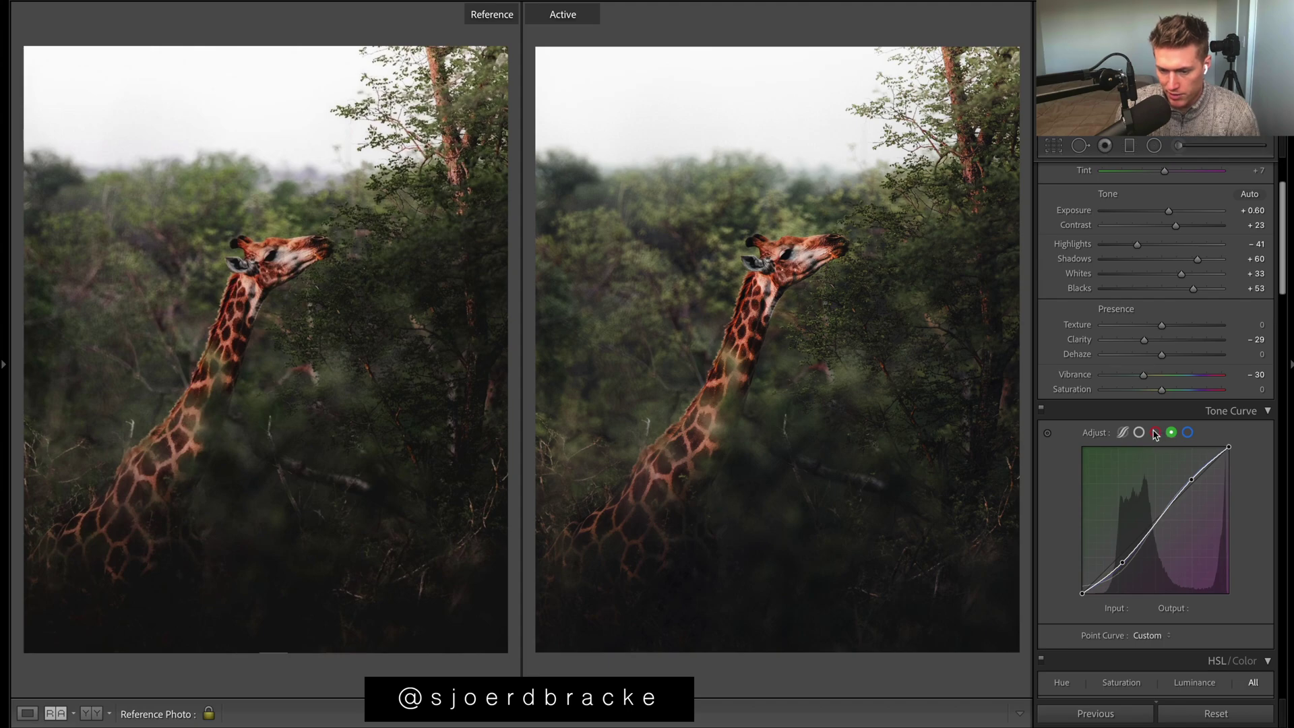
left_click(1155, 434)
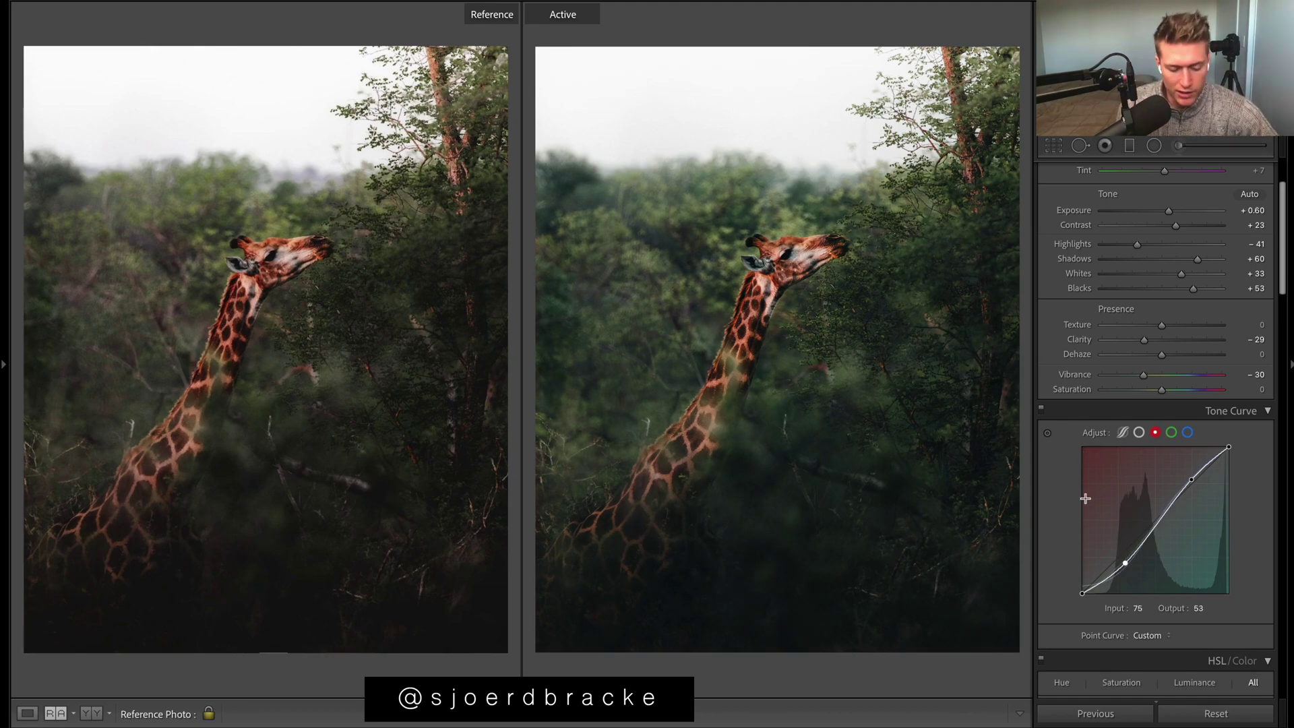
key("ctrl+z")
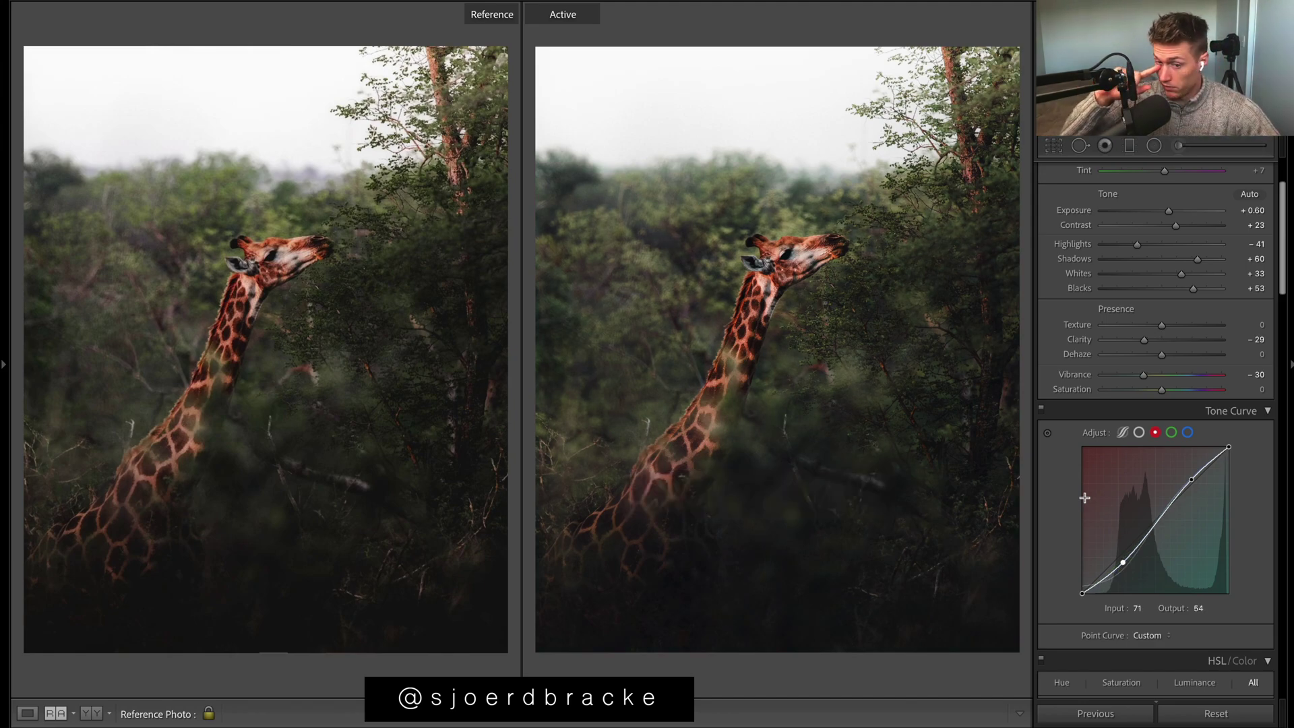
left_click(1139, 432)
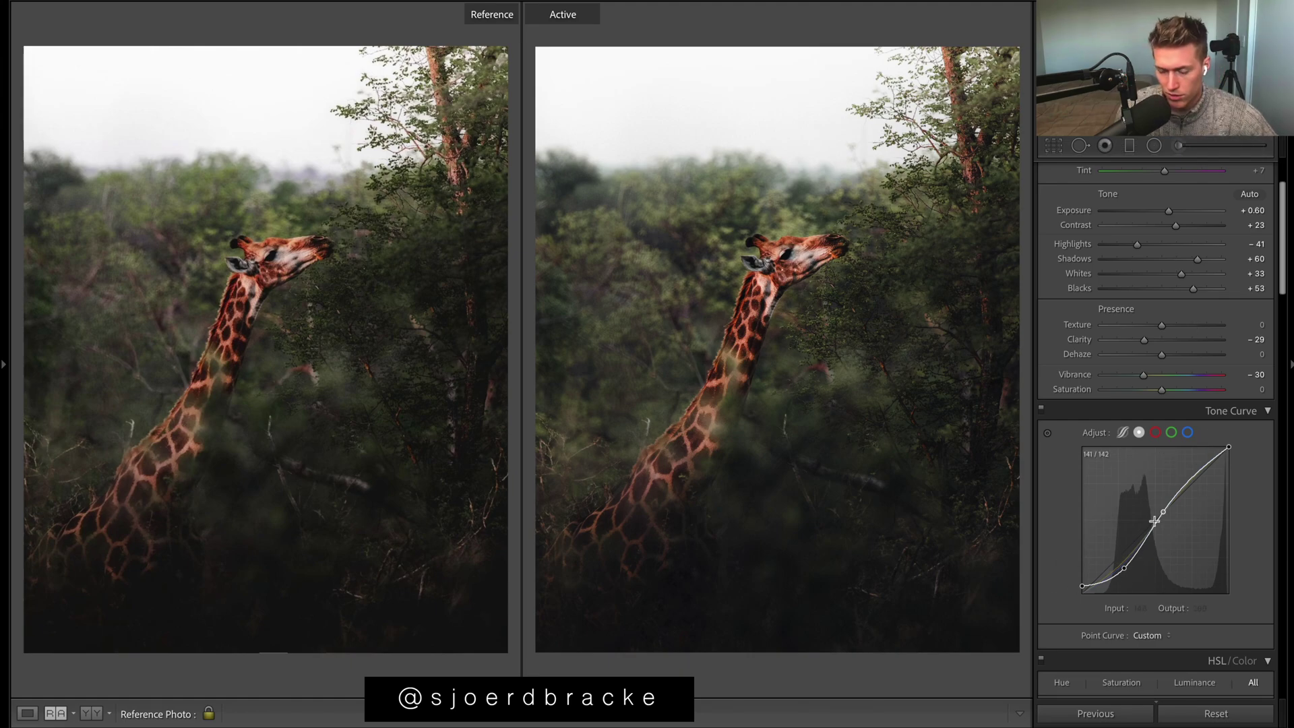
left_click(1041, 411)
left_click(1041, 409)
left_click(1041, 409)
left_click(1041, 410)
left_click(1041, 409)
left_click(1267, 411)
left_click(1042, 409)
left_click(1041, 409)
left_click(1041, 409)
left_click(1041, 409)
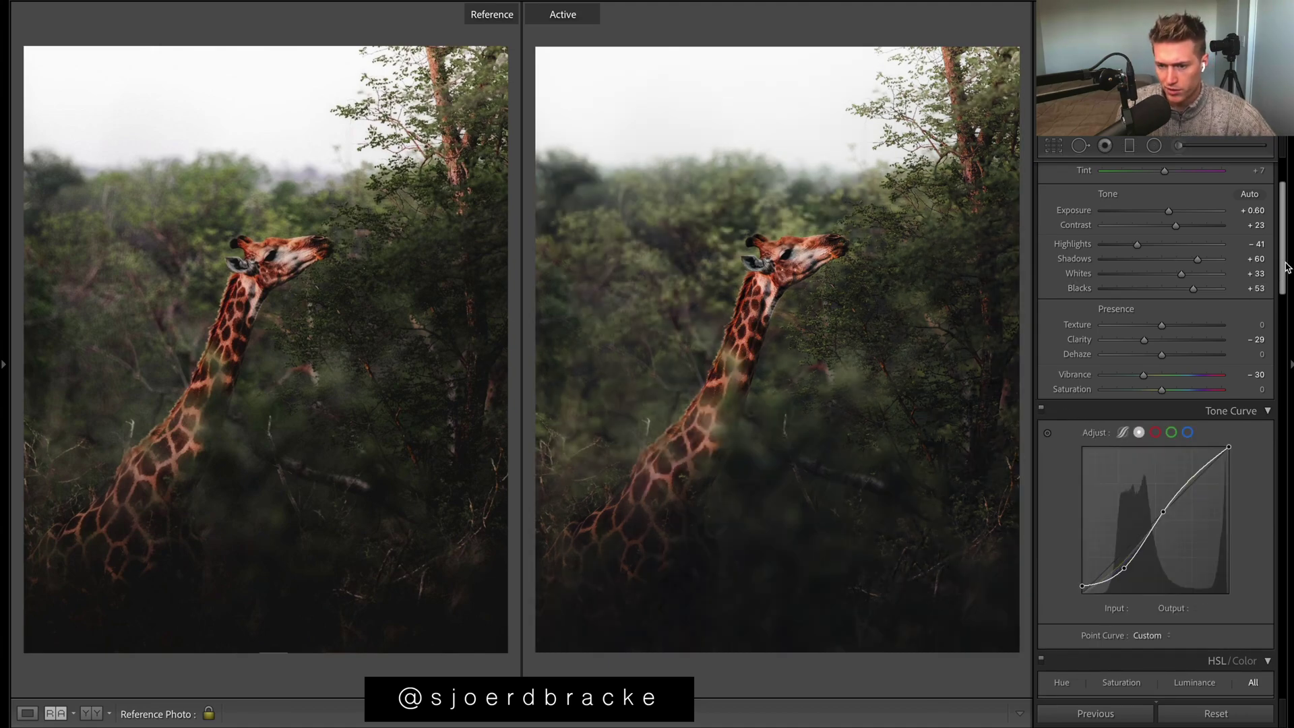
scroll(1156, 438, "up", 3)
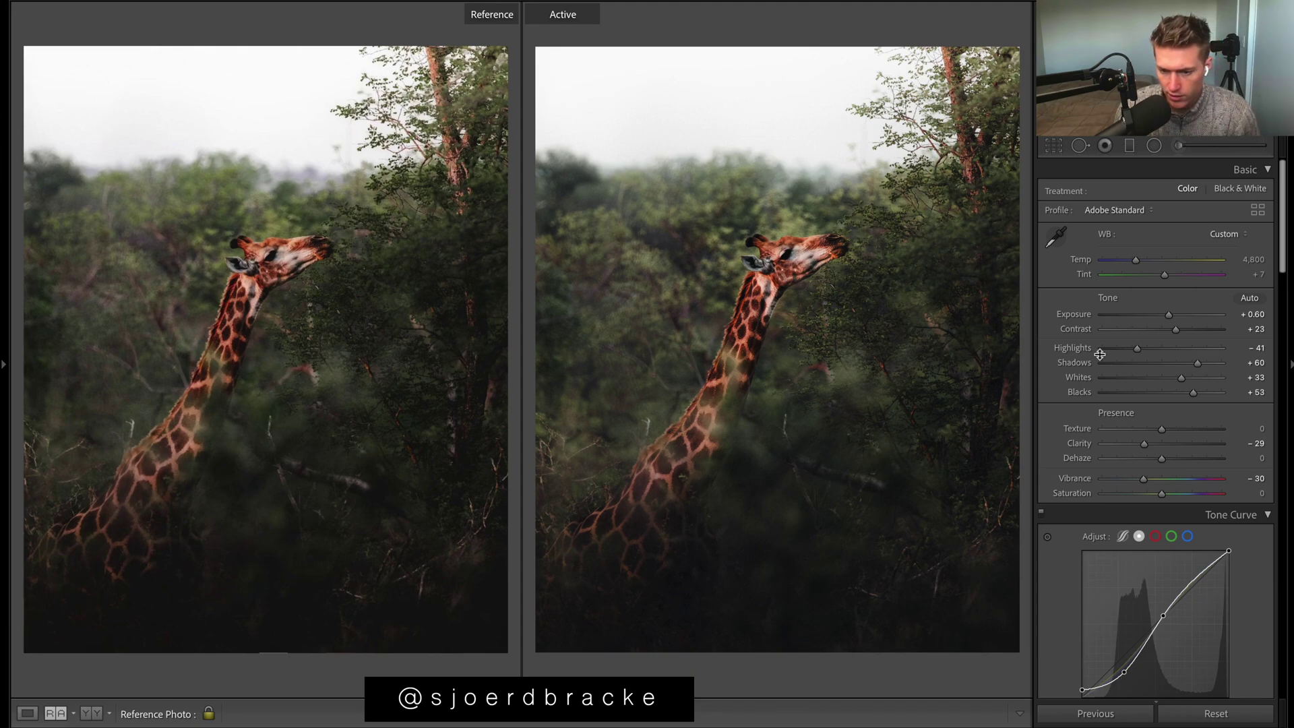
Compare the original and edited giraffe photo with Reset, undo and redo, keeping the edits
left_click(1242, 713)
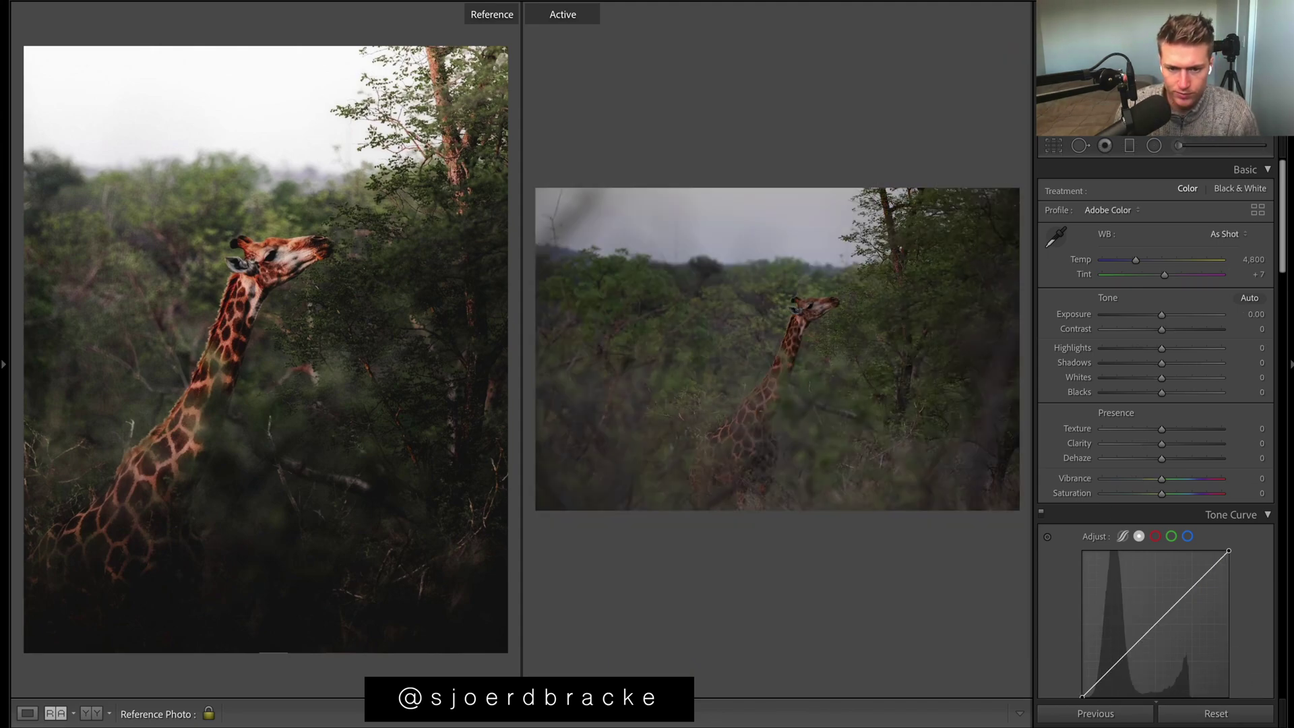
key("ctrl+z")
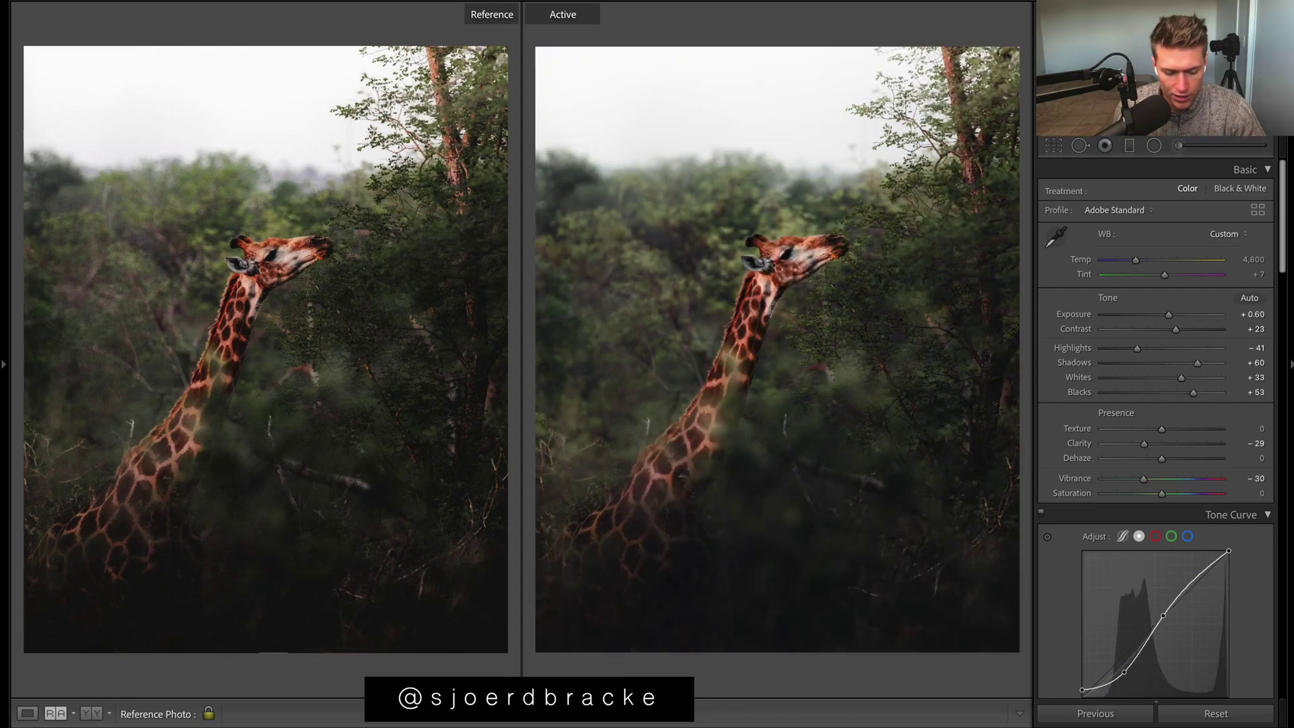
key("ctrl+shift+z")
key("ctrl+z")
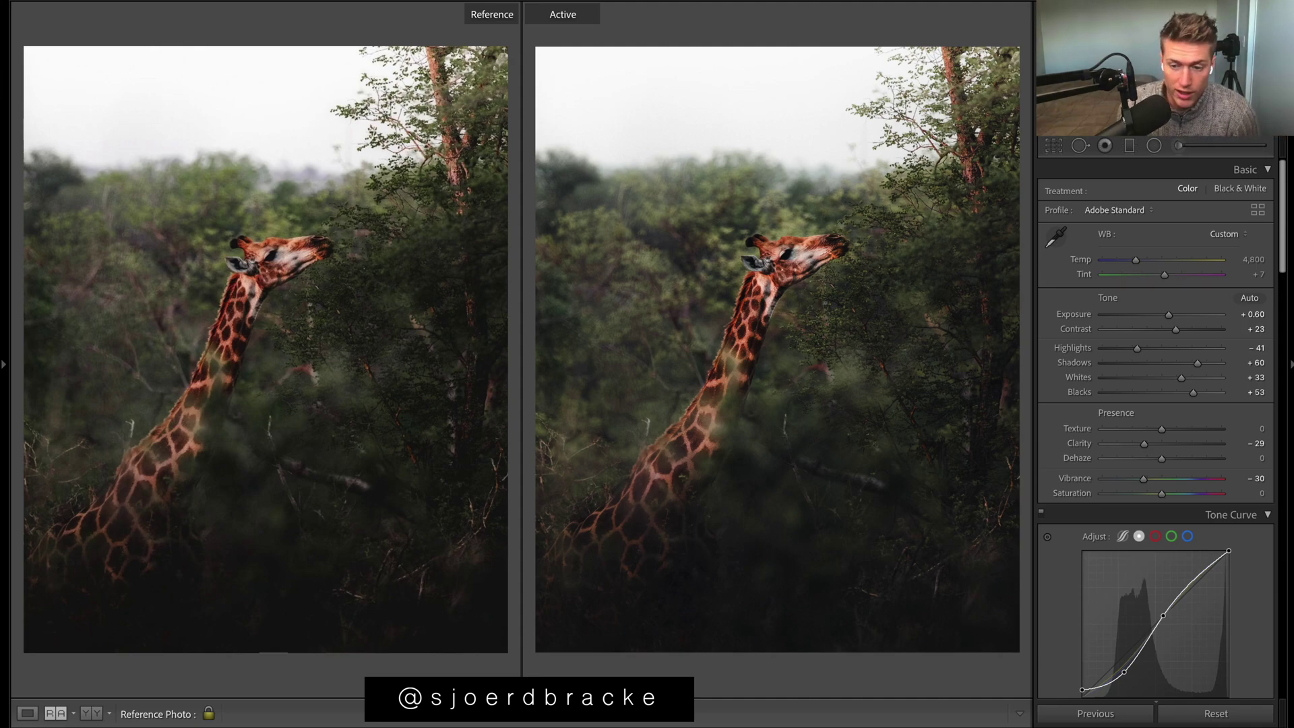
left_click_drag(1283, 191, 1282, 222)
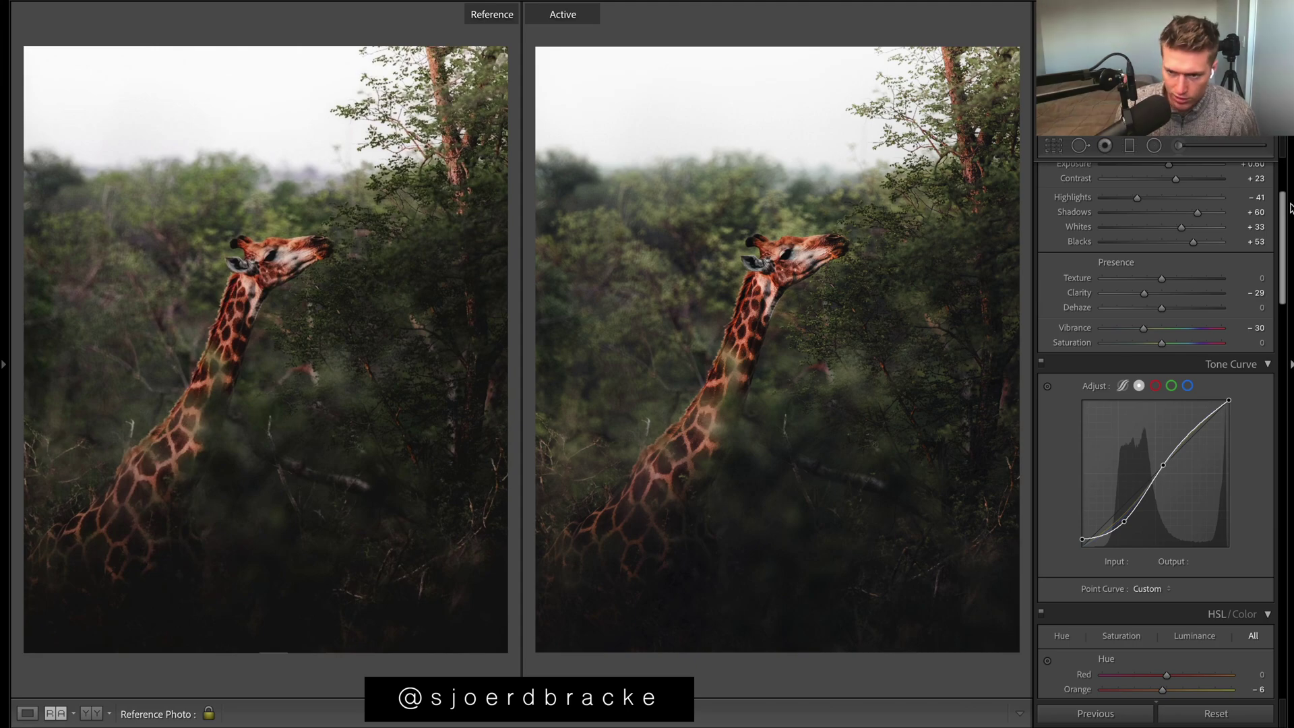
scroll(1285, 215, "up", 5)
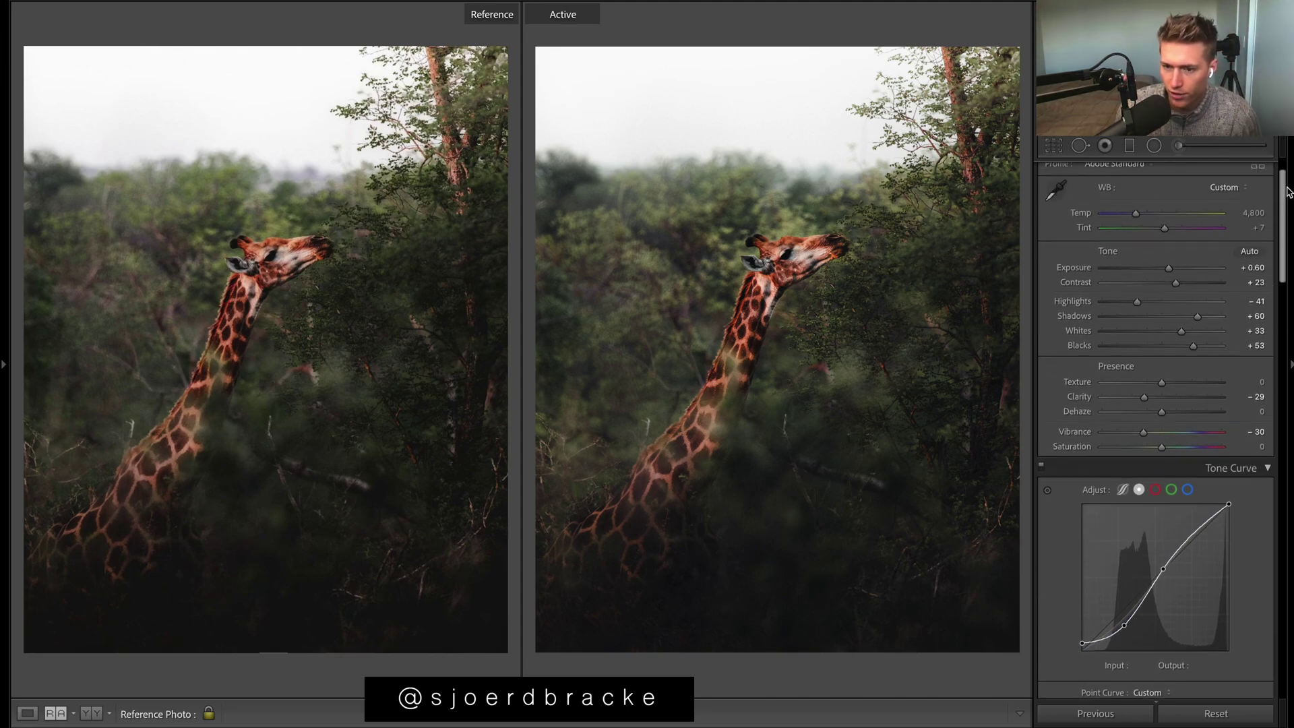
scroll(1285, 216, "down", 3)
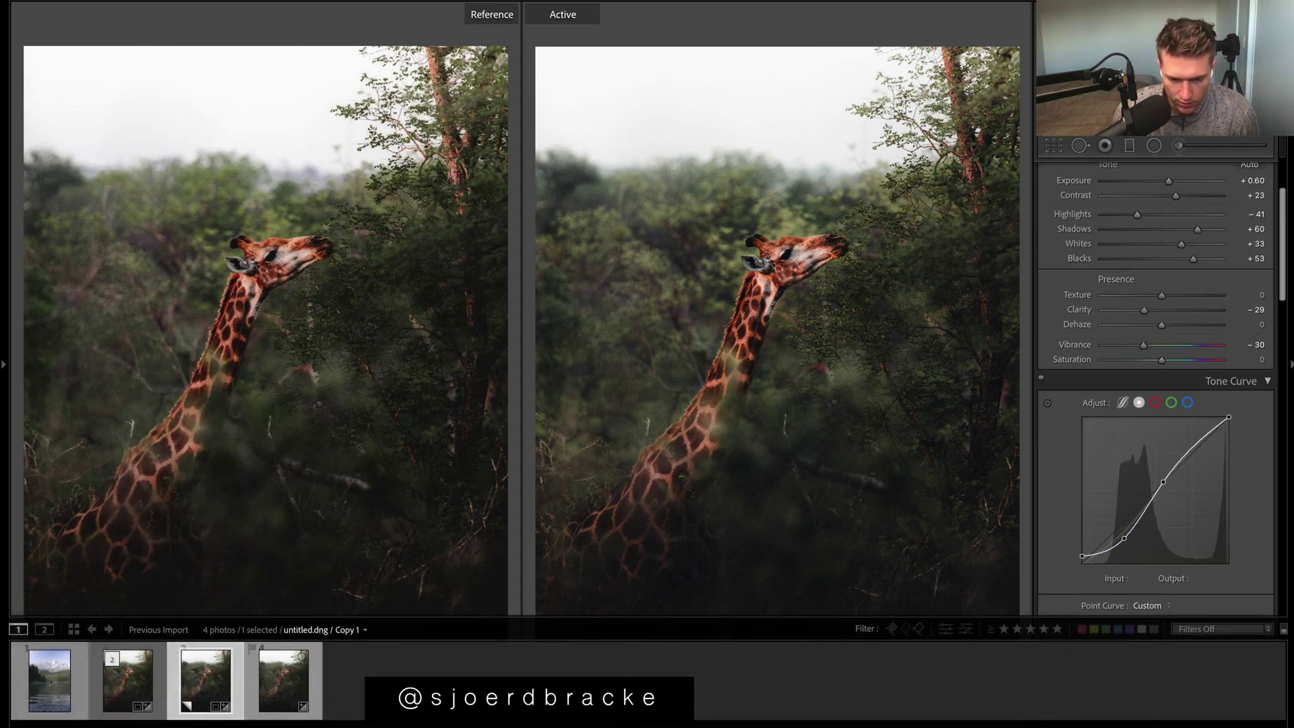
Copy the edited giraffe photo's develop settings
left_click(647, 724)
right_click(818, 169)
mouse_move(887, 175)
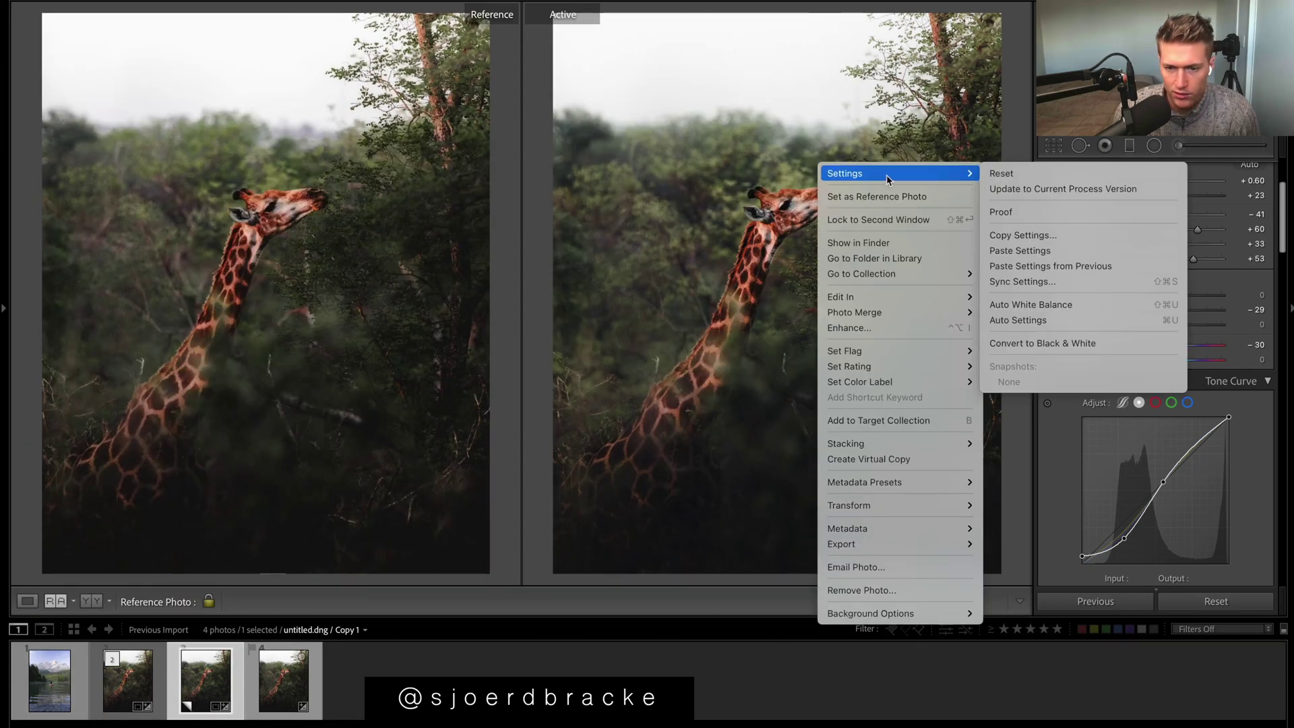
left_click(1028, 234)
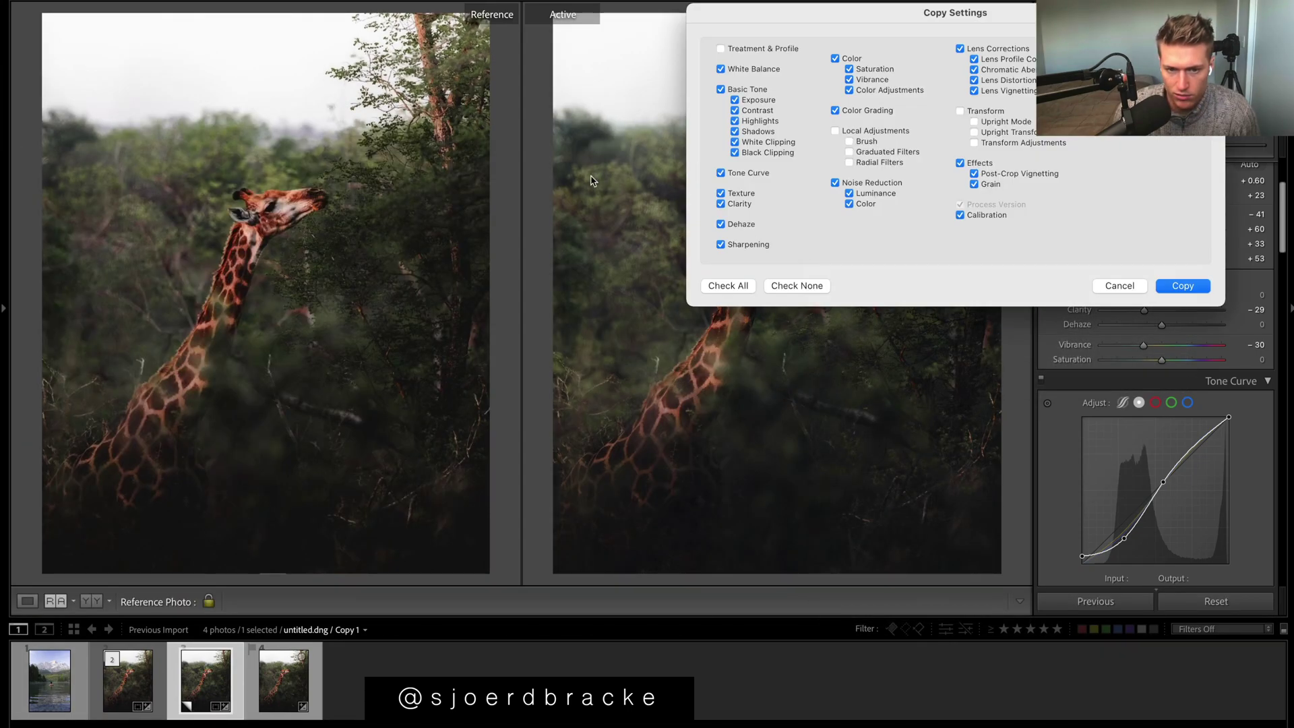
left_click(1181, 286)
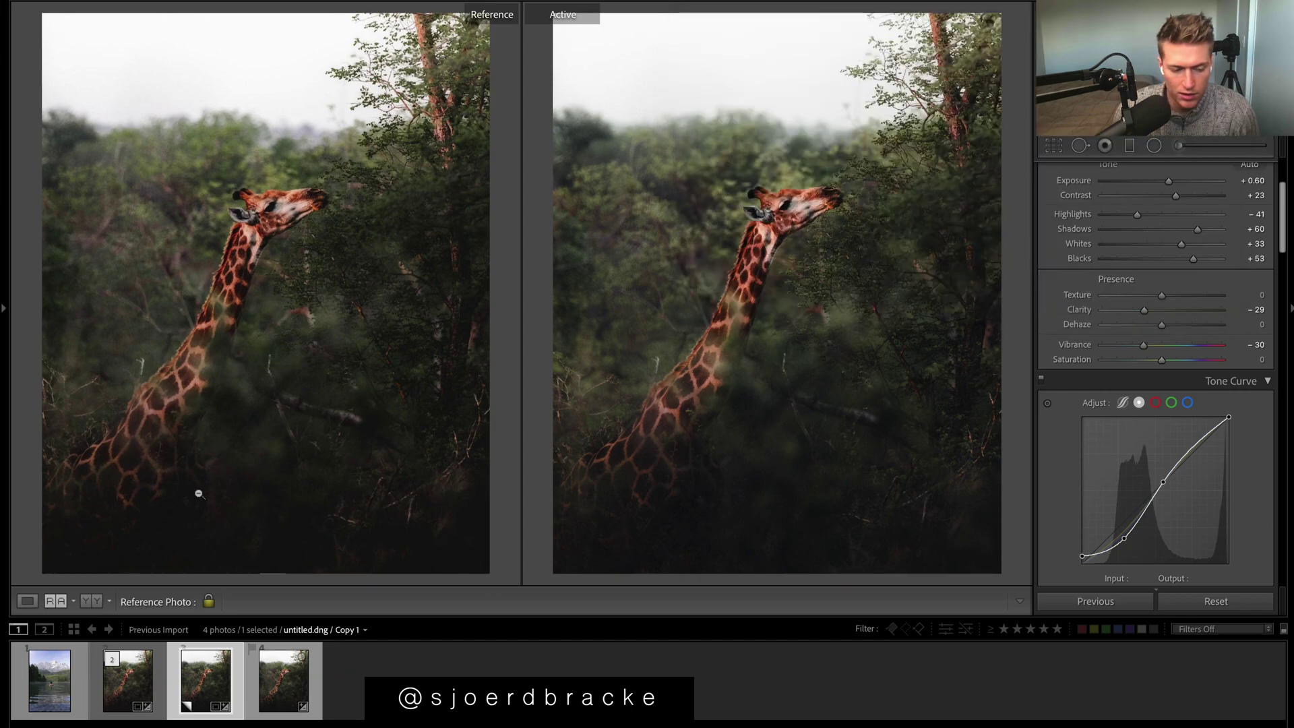
Paste the giraffe settings onto the mountain-lake swimmer photo
left_click(58, 691)
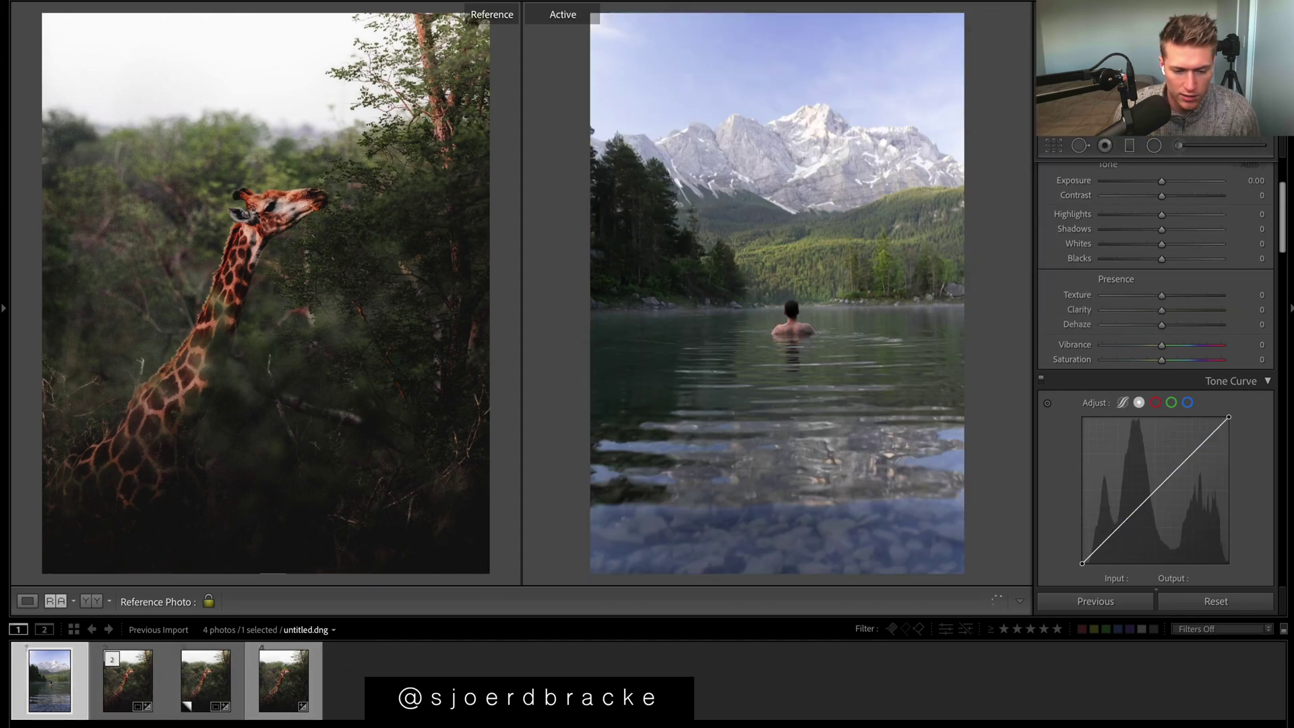
key("F6")
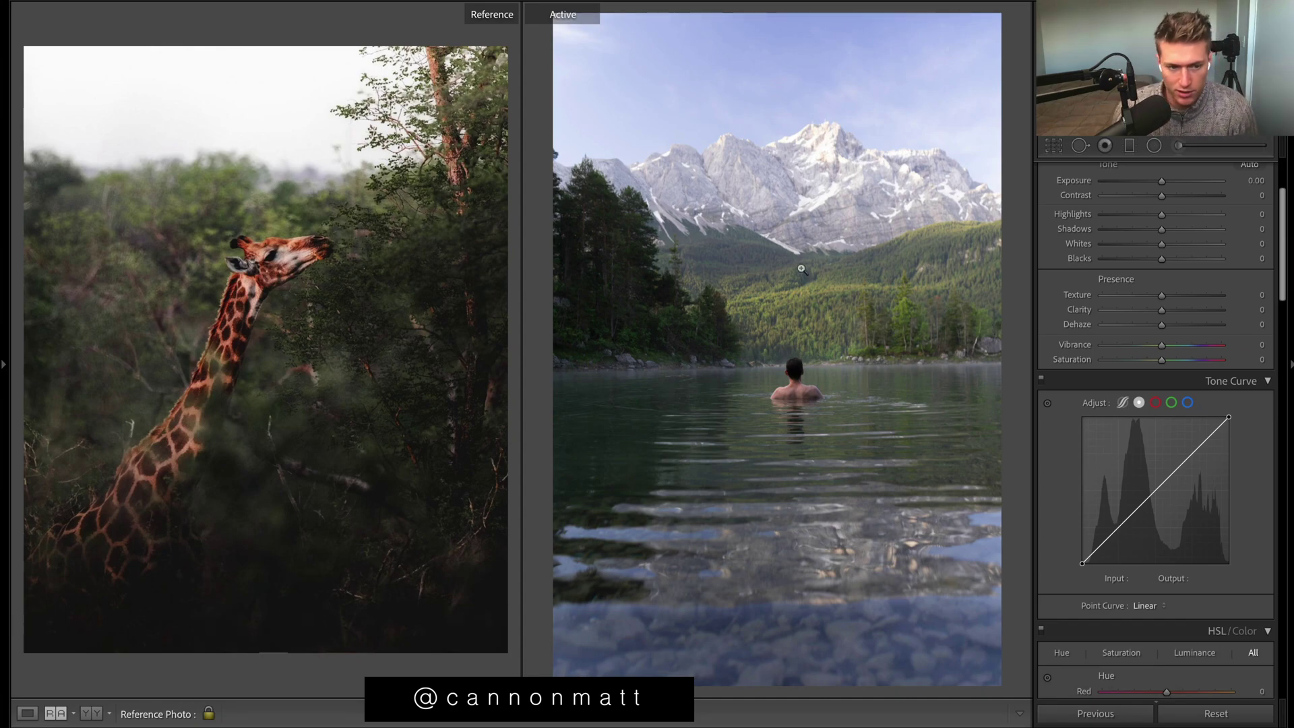
right_click(796, 148)
mouse_move(869, 155)
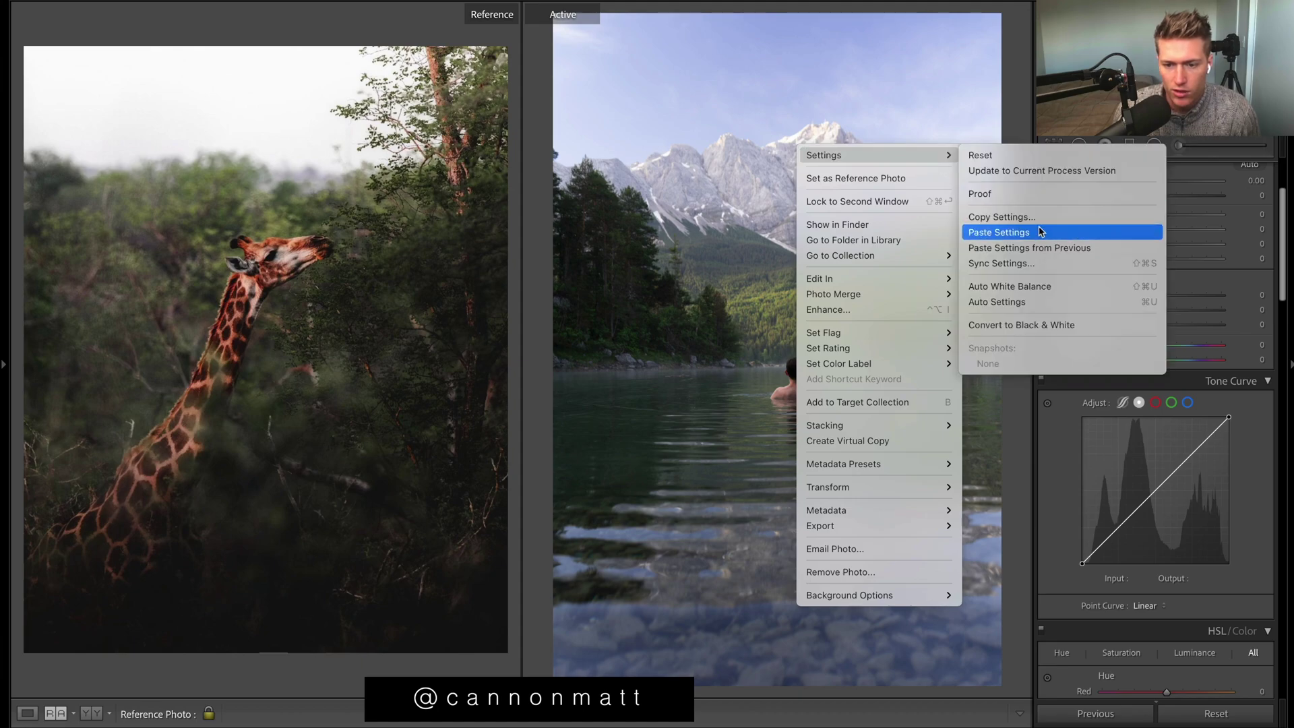
left_click(1011, 237)
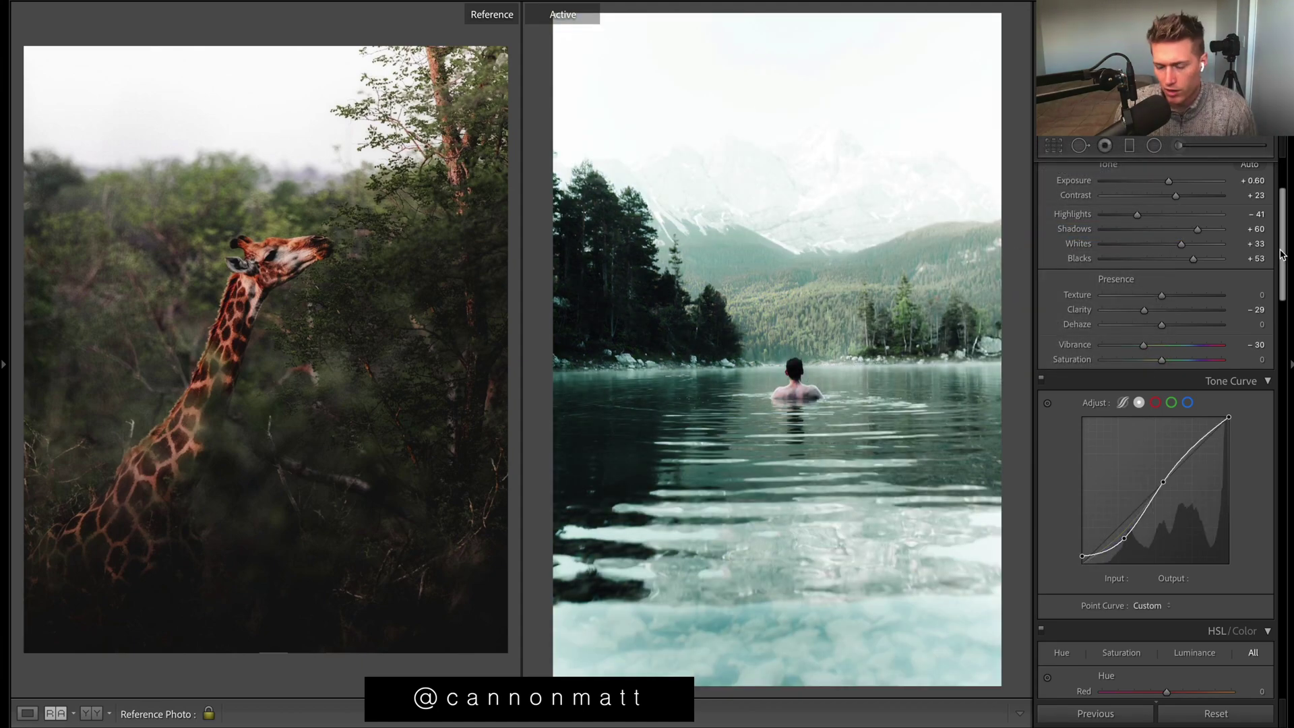
Warm the white balance, pull Highlights to −85, raise Shadows to +85, Whites +28
left_click_drag(1165, 274, 1154, 260)
left_click_drag(1137, 348, 1112, 360)
left_click_drag(1197, 362, 1212, 364)
left_click_drag(1181, 377, 1138, 393)
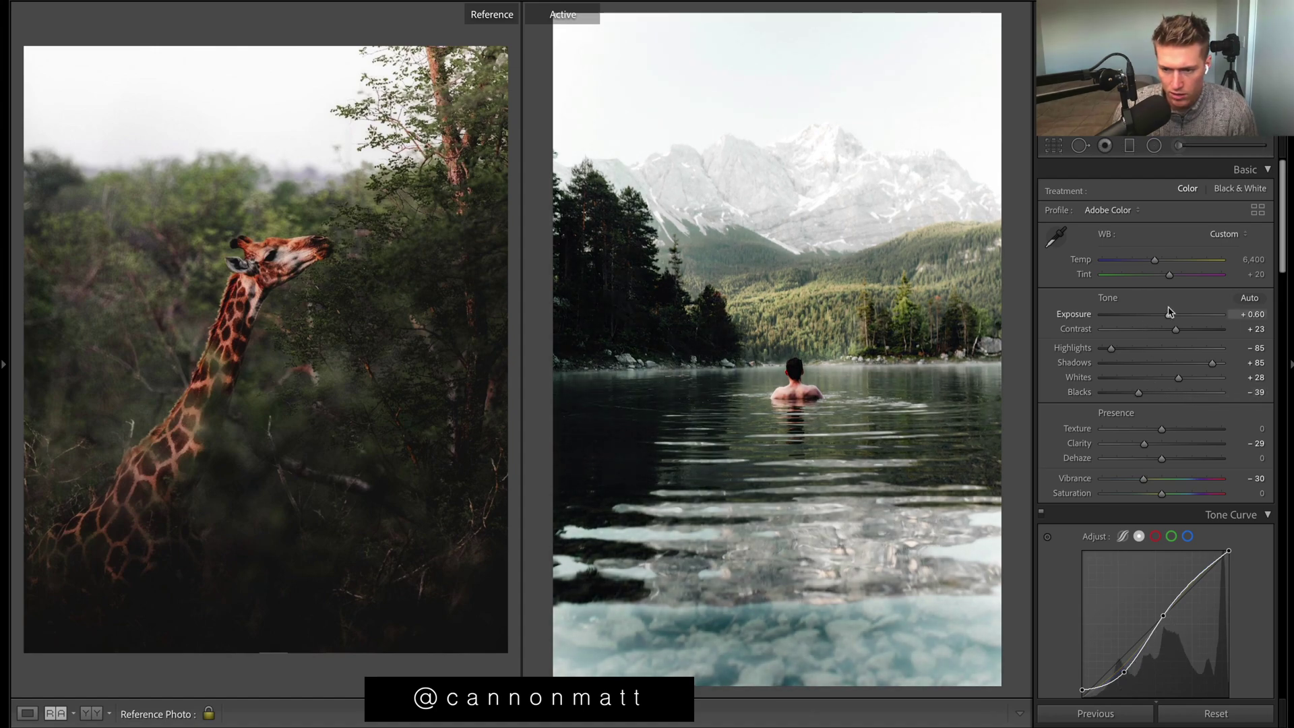
Set Contrast −19, lift Shadows and Blacks, Exposure +0.20 and Saturation +5
left_click_drag(1175, 329, 1150, 331)
left_click_drag(1212, 364, 1221, 367)
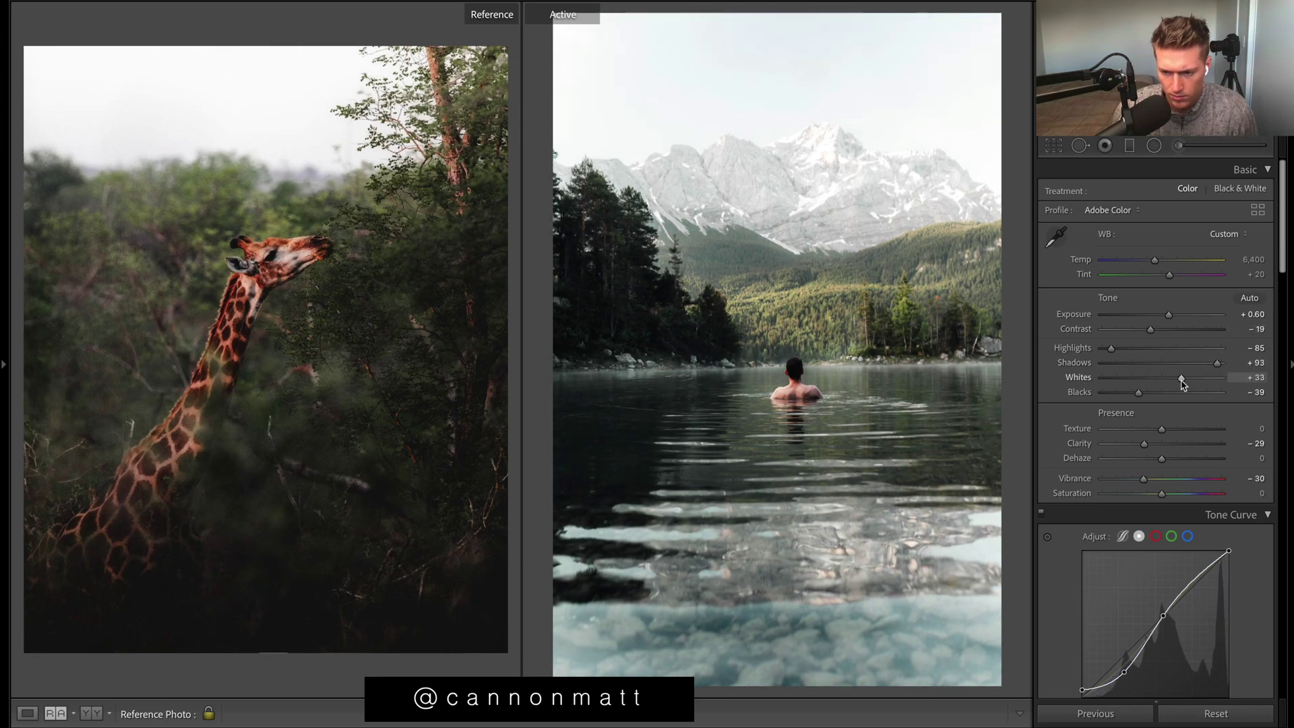
left_click_drag(1182, 379, 1148, 396)
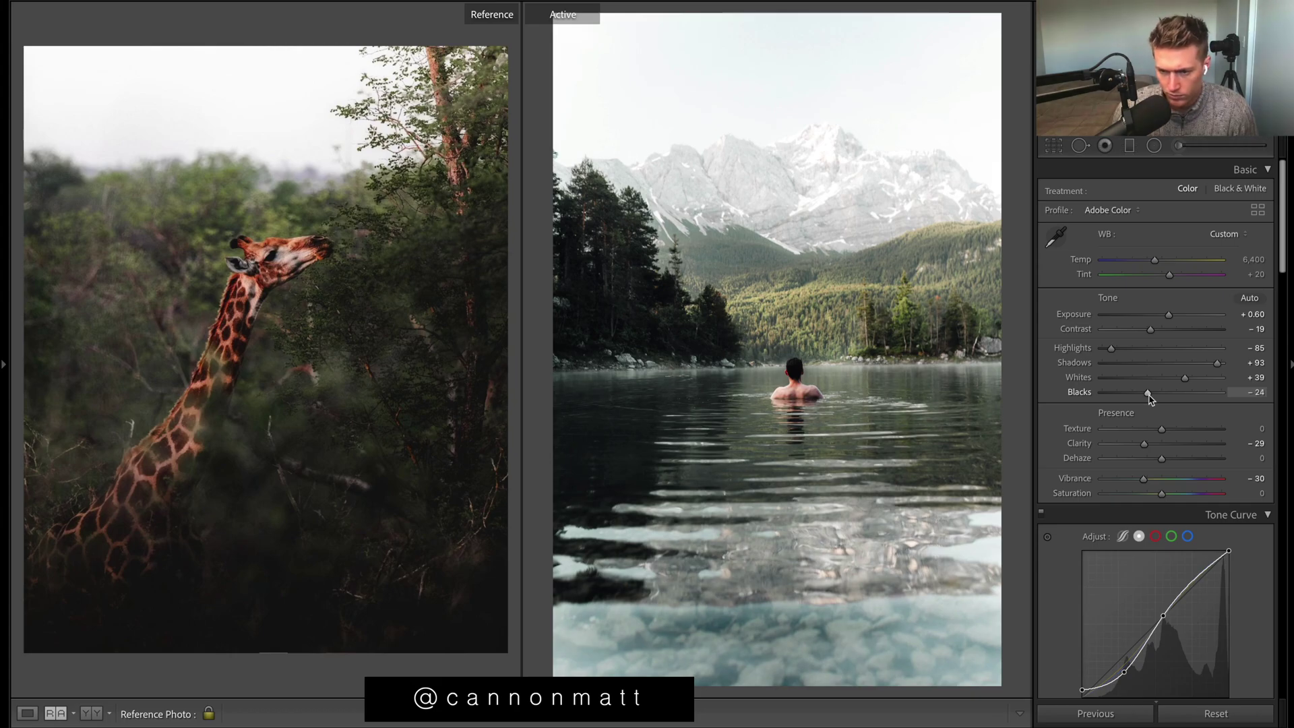
left_click_drag(1168, 315, 1166, 324)
scroll(1165, 325, "down", 2)
left_click_drag(1162, 408, 1169, 412)
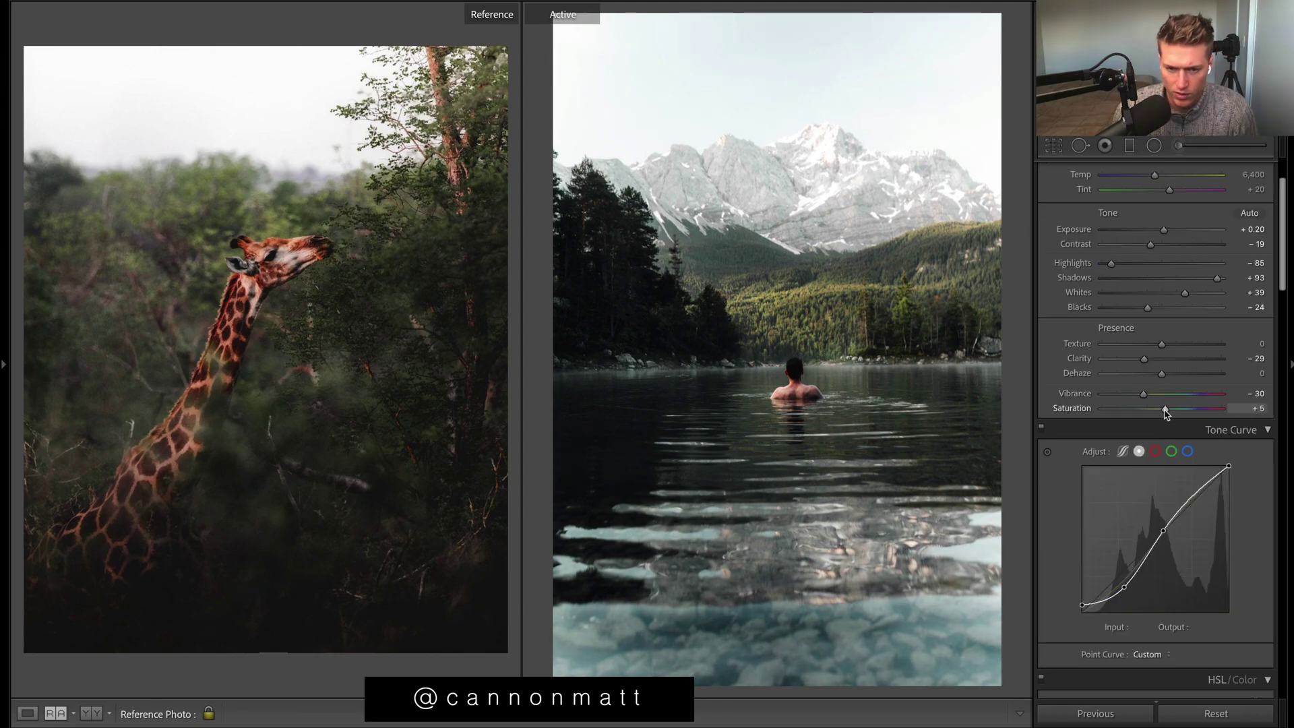
scroll(1156, 405, "down", 7)
scroll(1186, 539, "down", 12)
scroll(1189, 592, "up", 8)
Reset blue luminance to 0 and ease green saturation to −43
double_click(1190, 591)
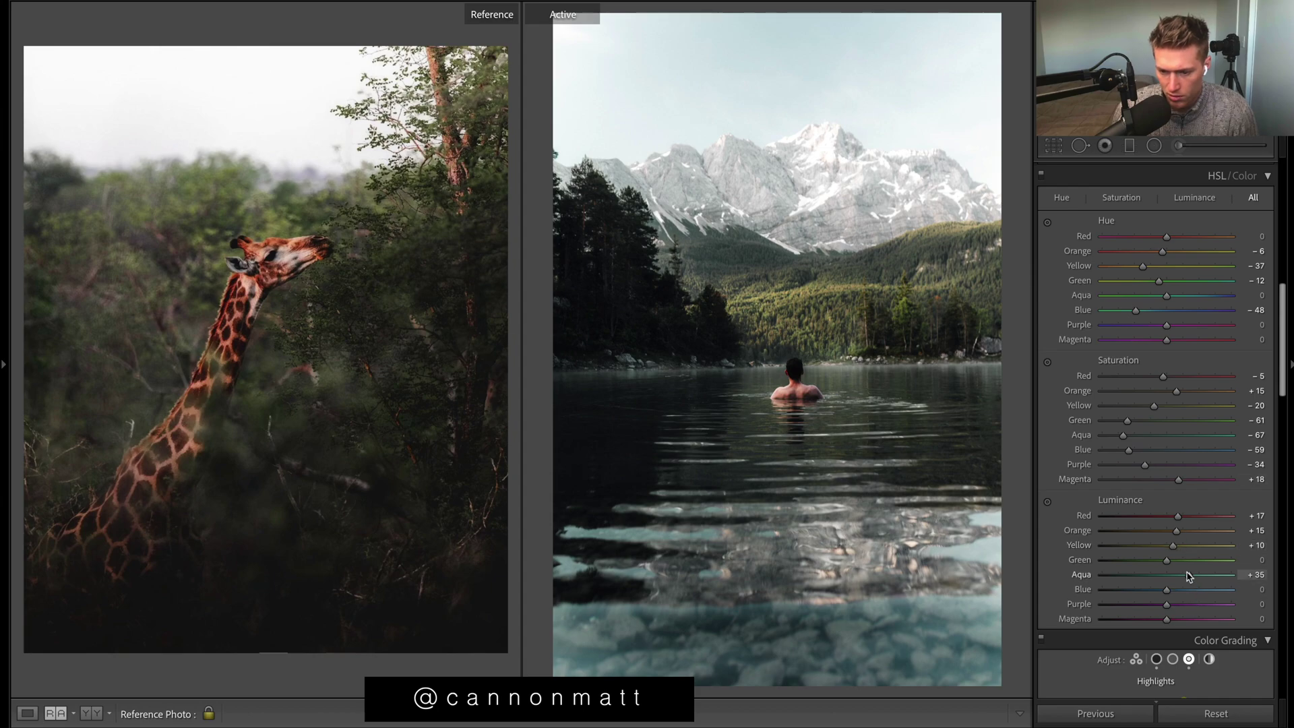
left_click_drag(1135, 420, 1138, 423)
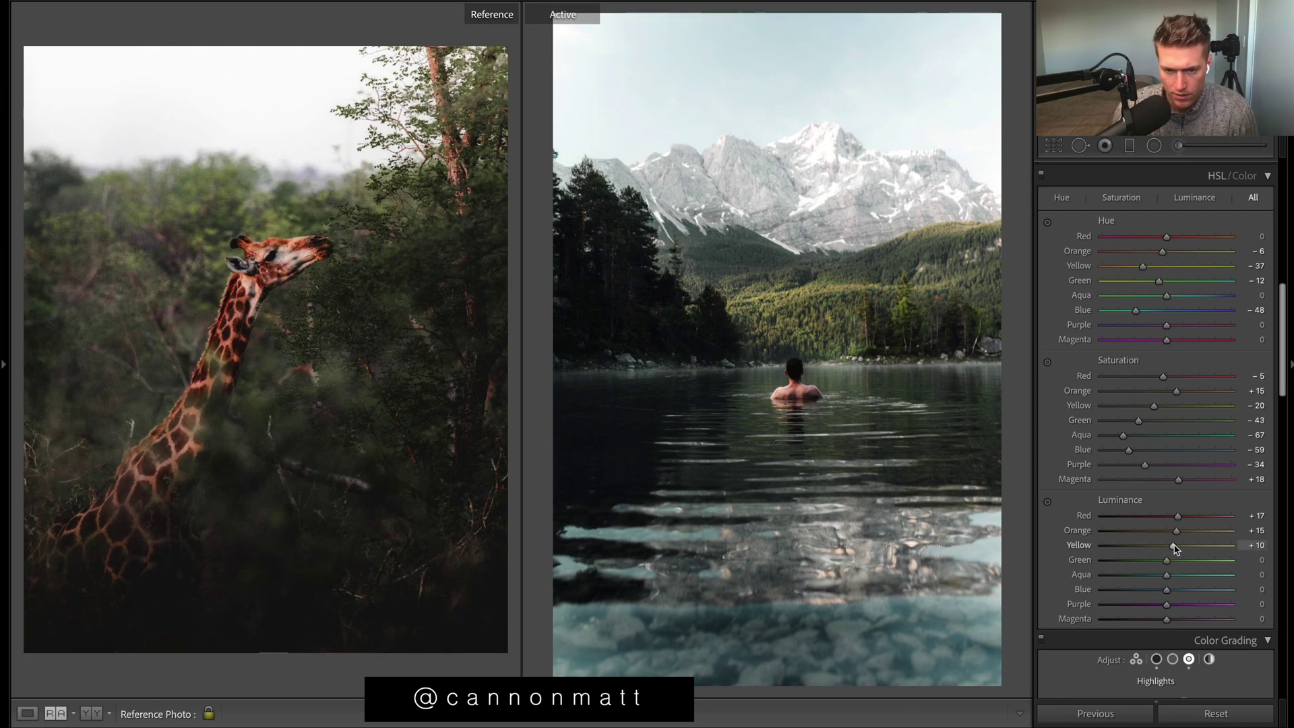
left_click_drag(1284, 310, 1272, 174)
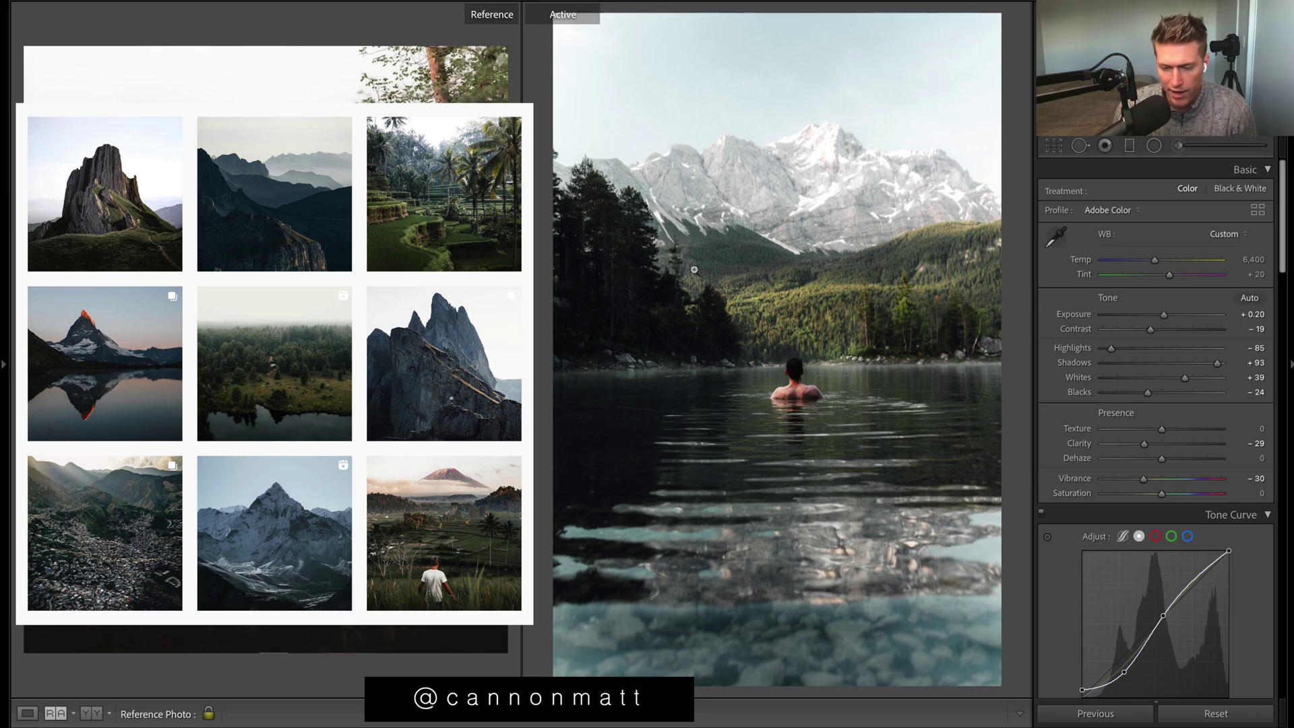
Raise the tone curve's black point to fade the lake photo's blacks
scroll(1233, 598, "down", 2)
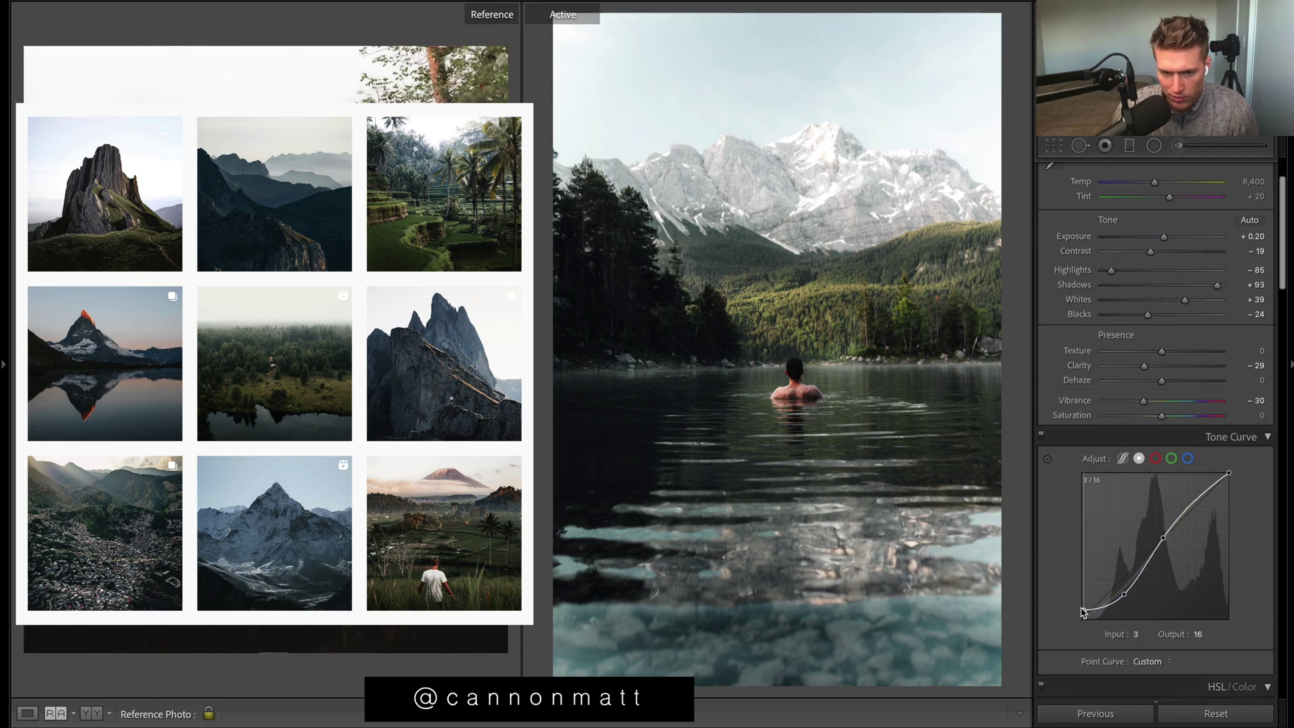
left_click_drag(1083, 612, 1082, 606)
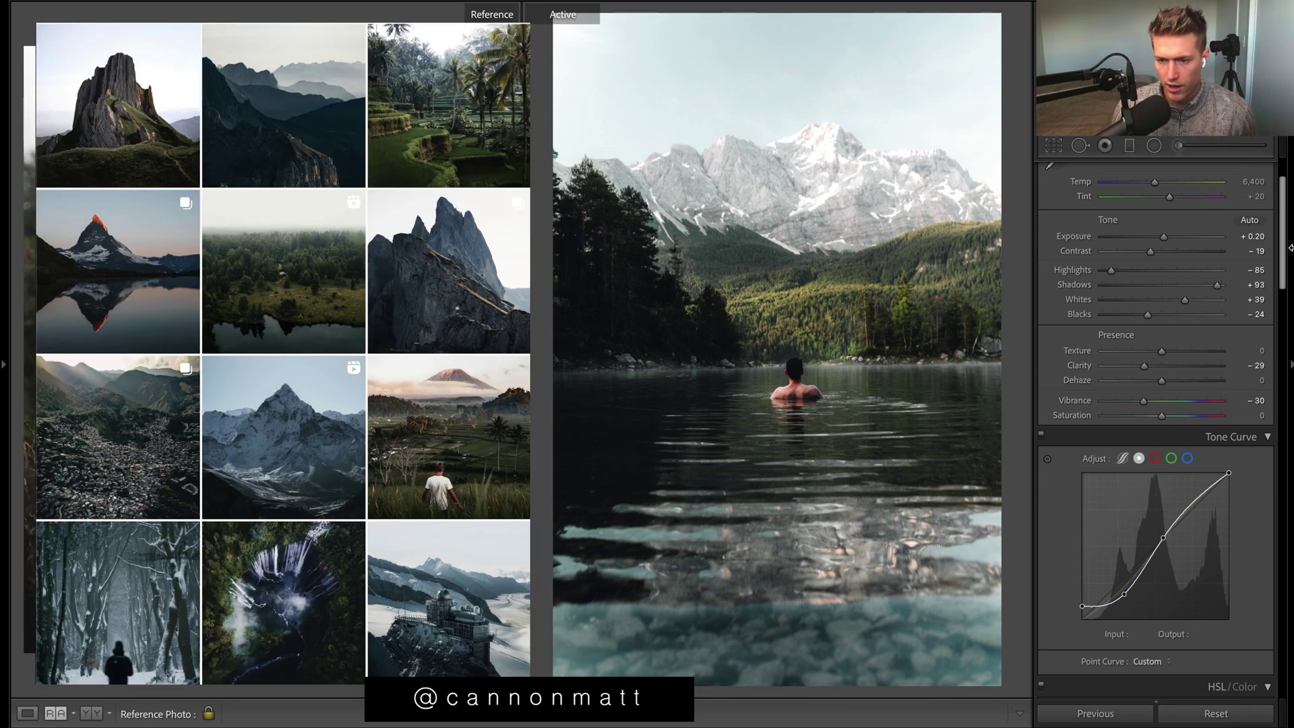
left_click_drag(1290, 247, 1288, 404)
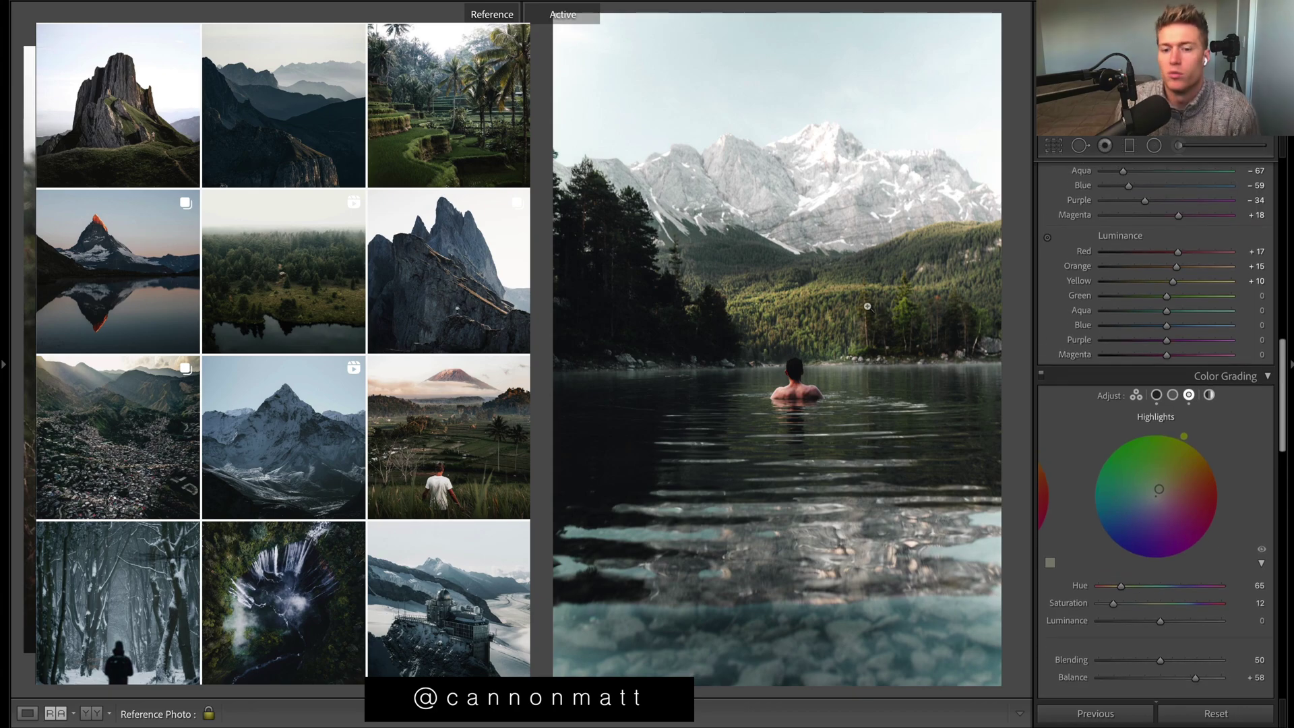
Set green saturation to −41 and darken luminance to aqua −10, blue −25
scroll(1252, 295, "up", 3)
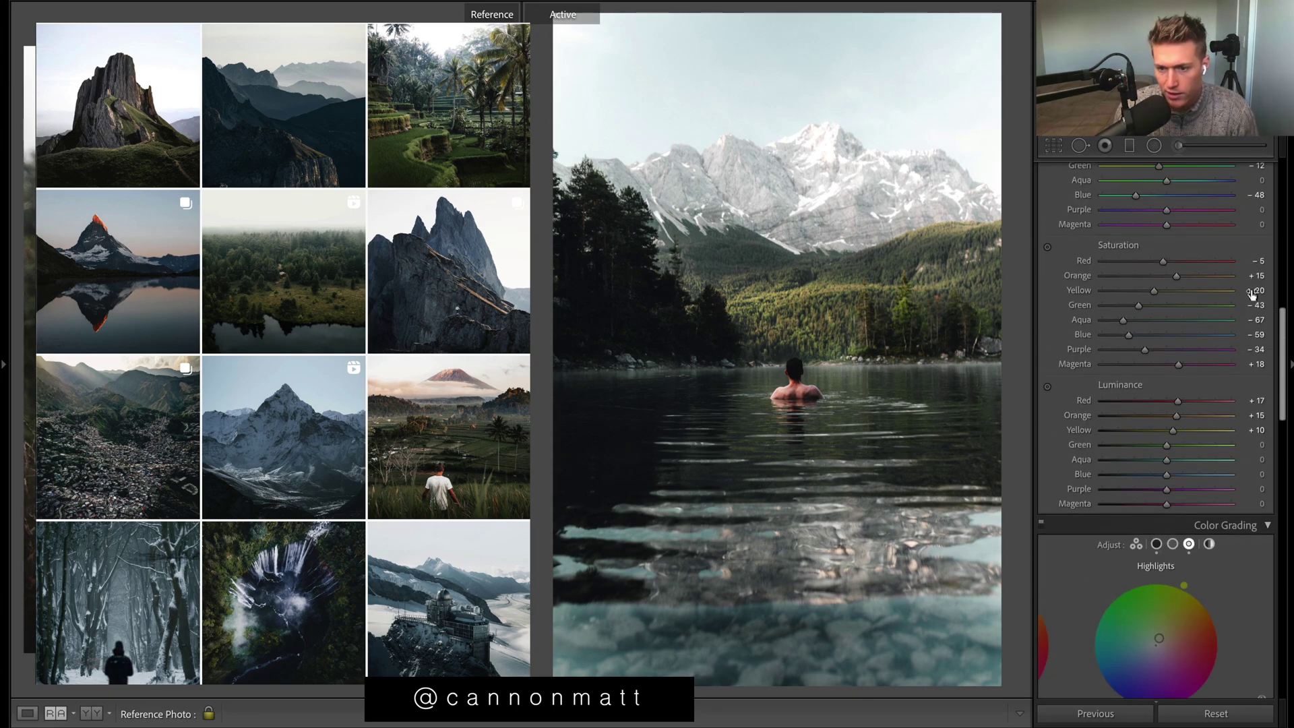
scroll(1251, 294, "up", 1)
key("Up")
key("Up")
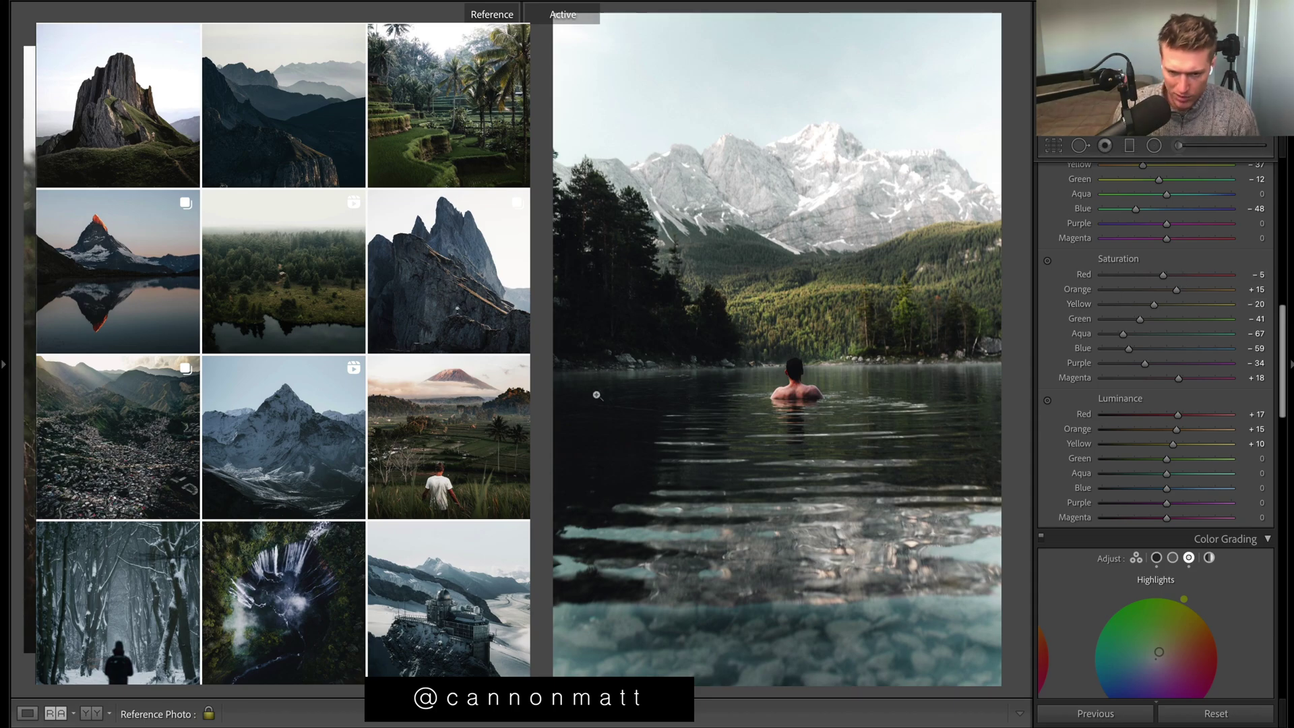
left_click_drag(1282, 318, 1282, 338)
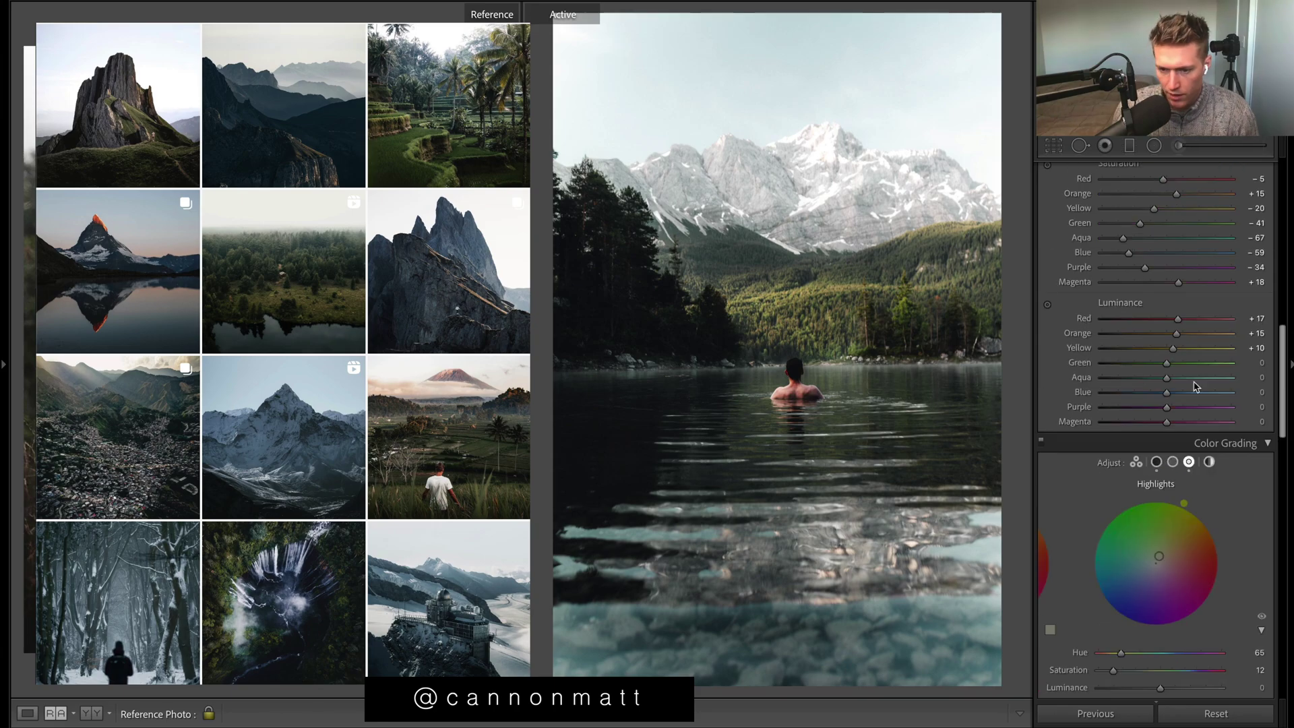
mouse_move(1167, 392)
left_mouse_down()
mouse_move(1144, 405)
mouse_move(1155, 364)
mouse_move(1166, 368)
left_mouse_up()
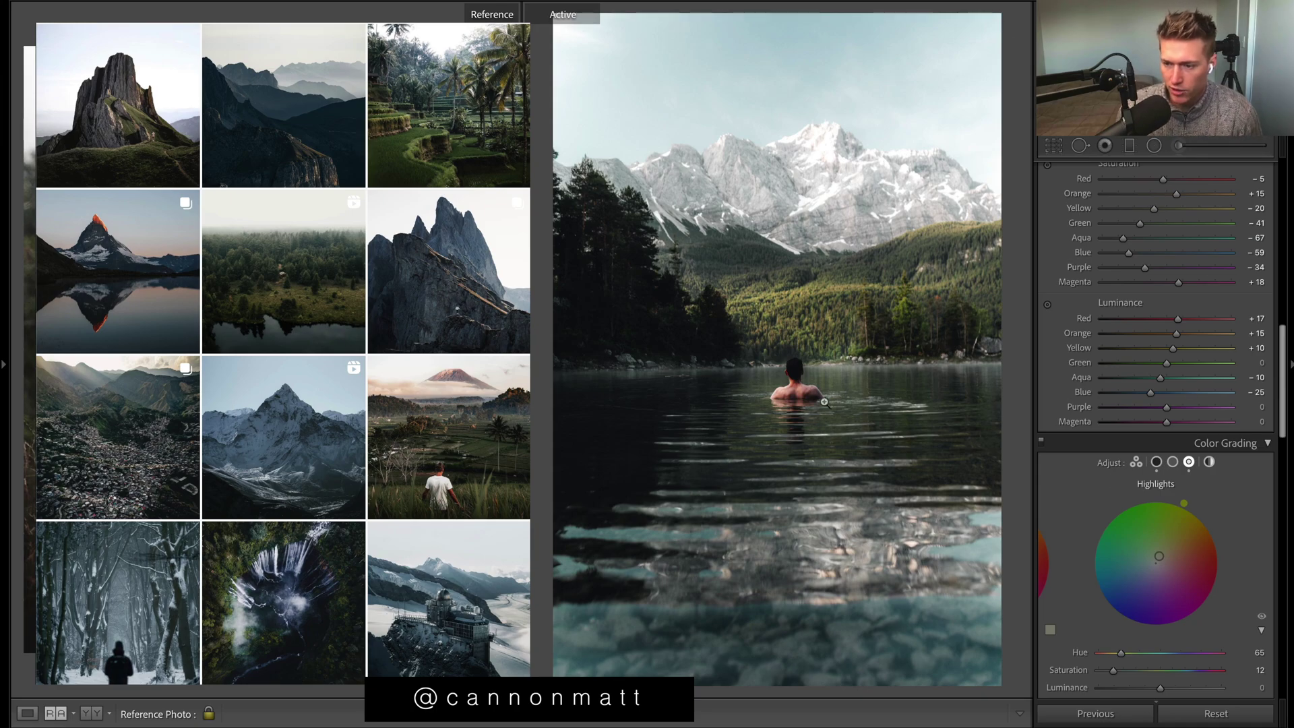
Keep the lake photo's grade with Contrast lowered to −32, then restore the giraffe photo's edits
left_click(1216, 713)
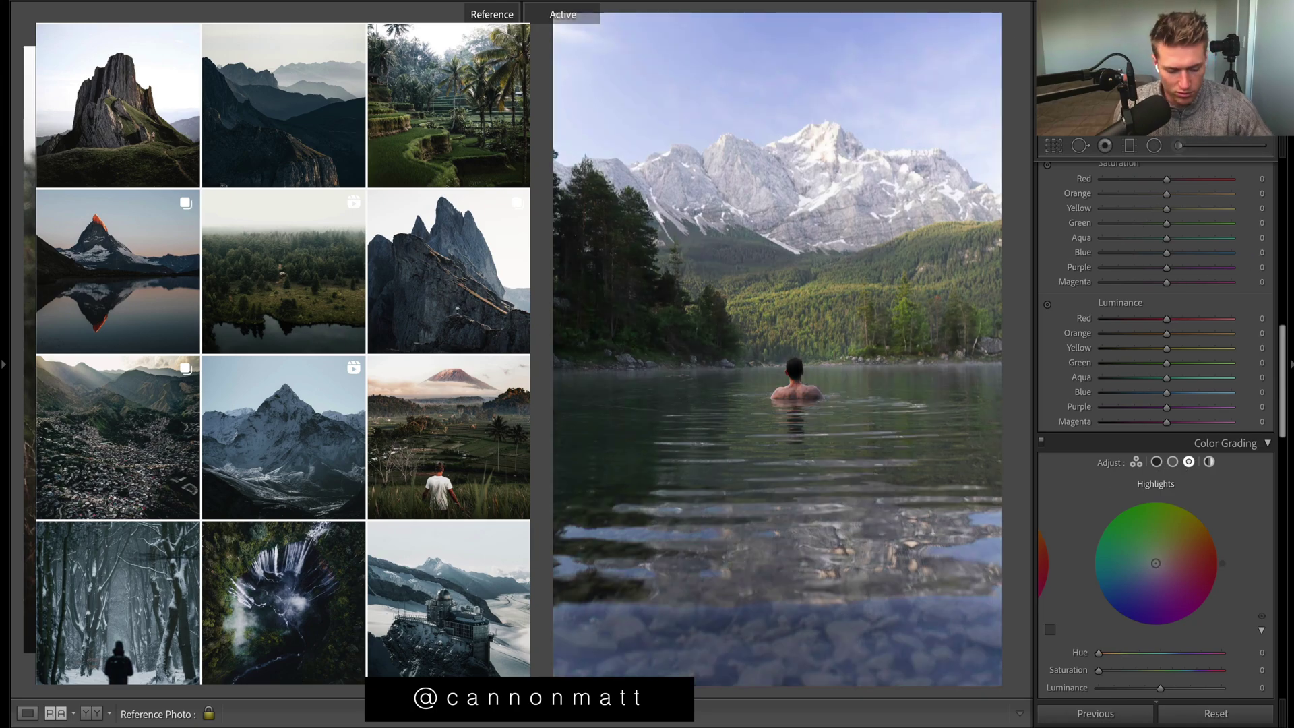
key("ctrl+z")
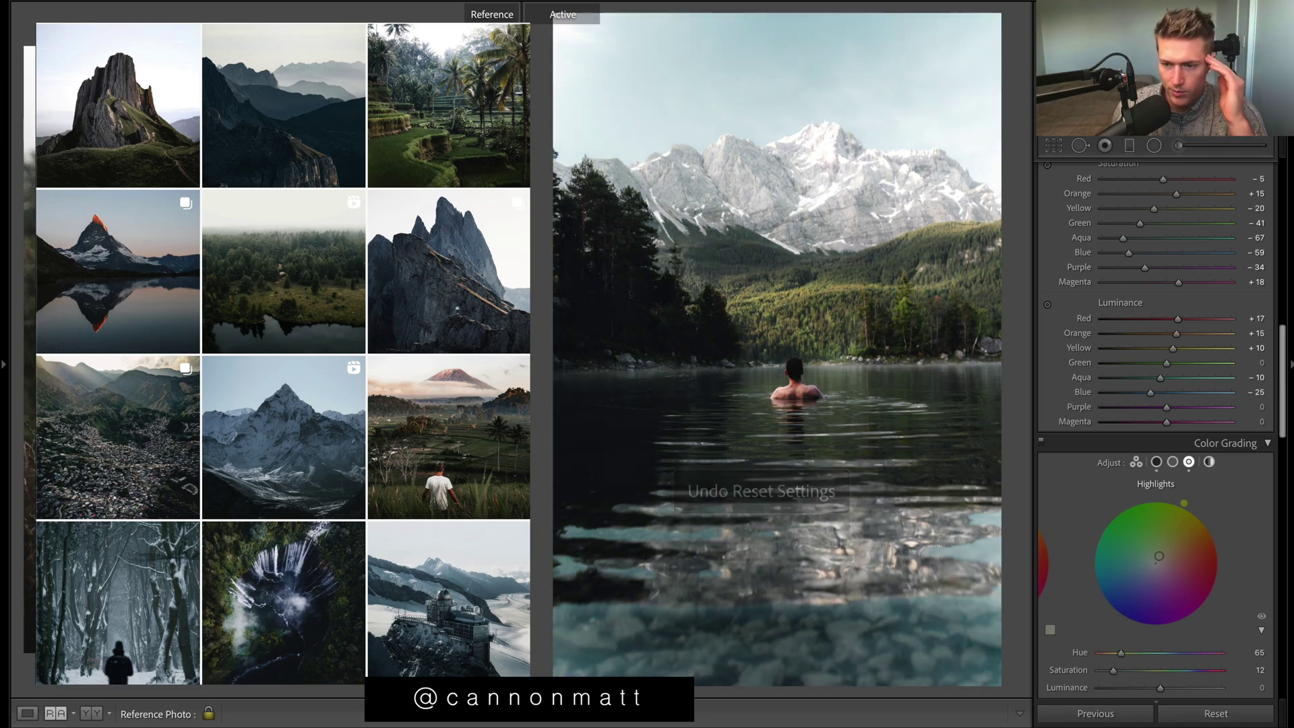
scroll(1164, 344, "up", 10)
mouse_move(1151, 328)
left_mouse_down()
mouse_move(1119, 329)
mouse_move(1138, 328)
mouse_move(1143, 347)
left_mouse_up()
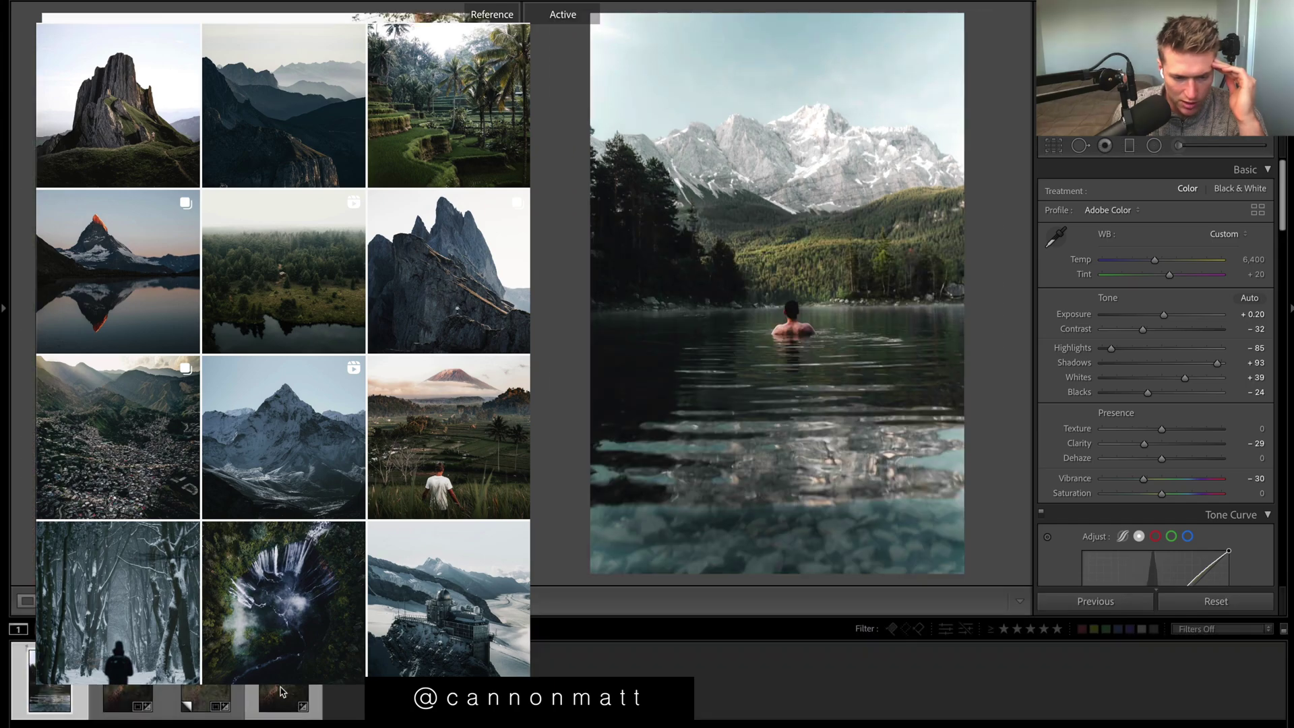
left_click(284, 702)
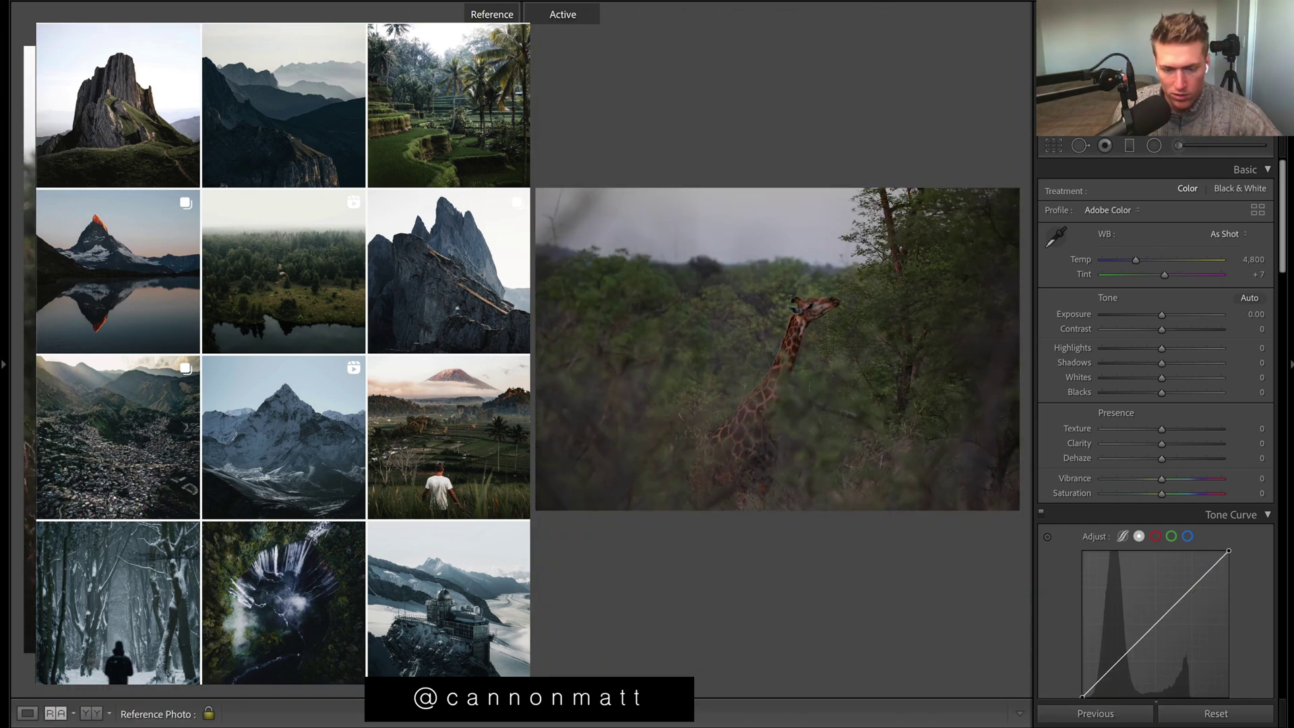
key("ctrl+z")
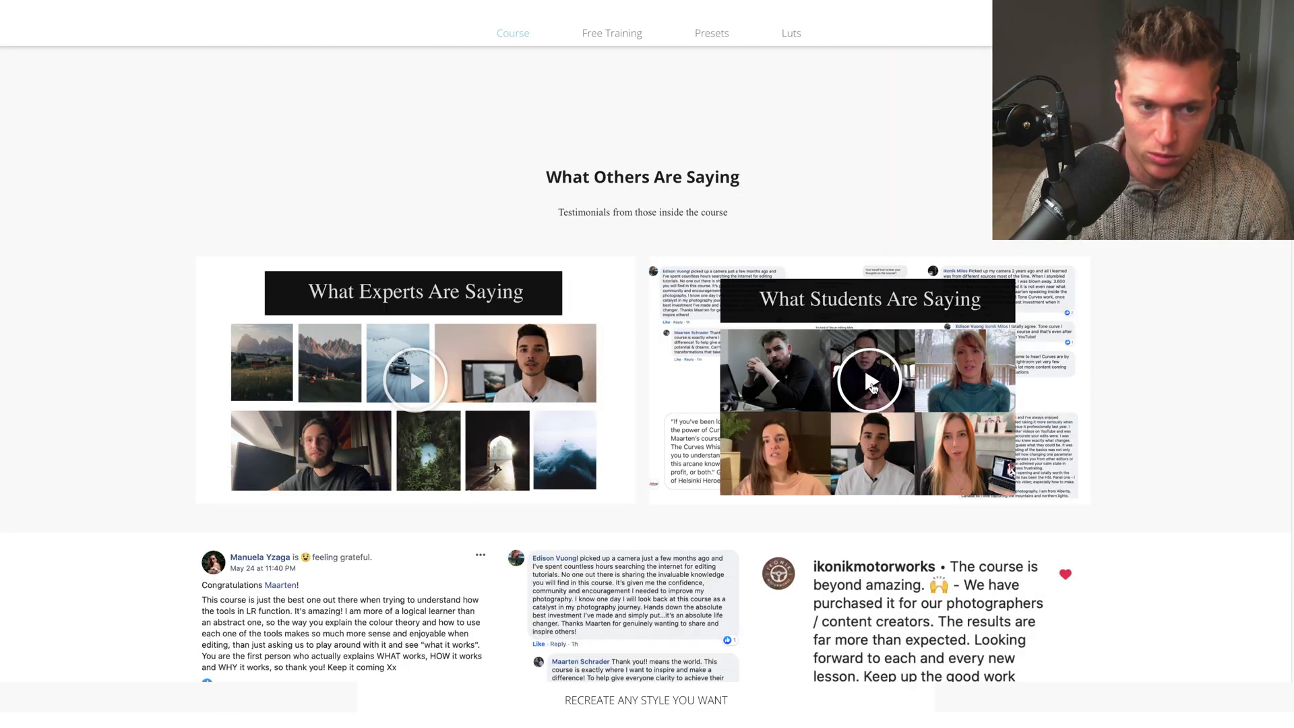
Play the student and expert testimonial videos, then scroll down through the lesson curriculum
left_click(872, 387)
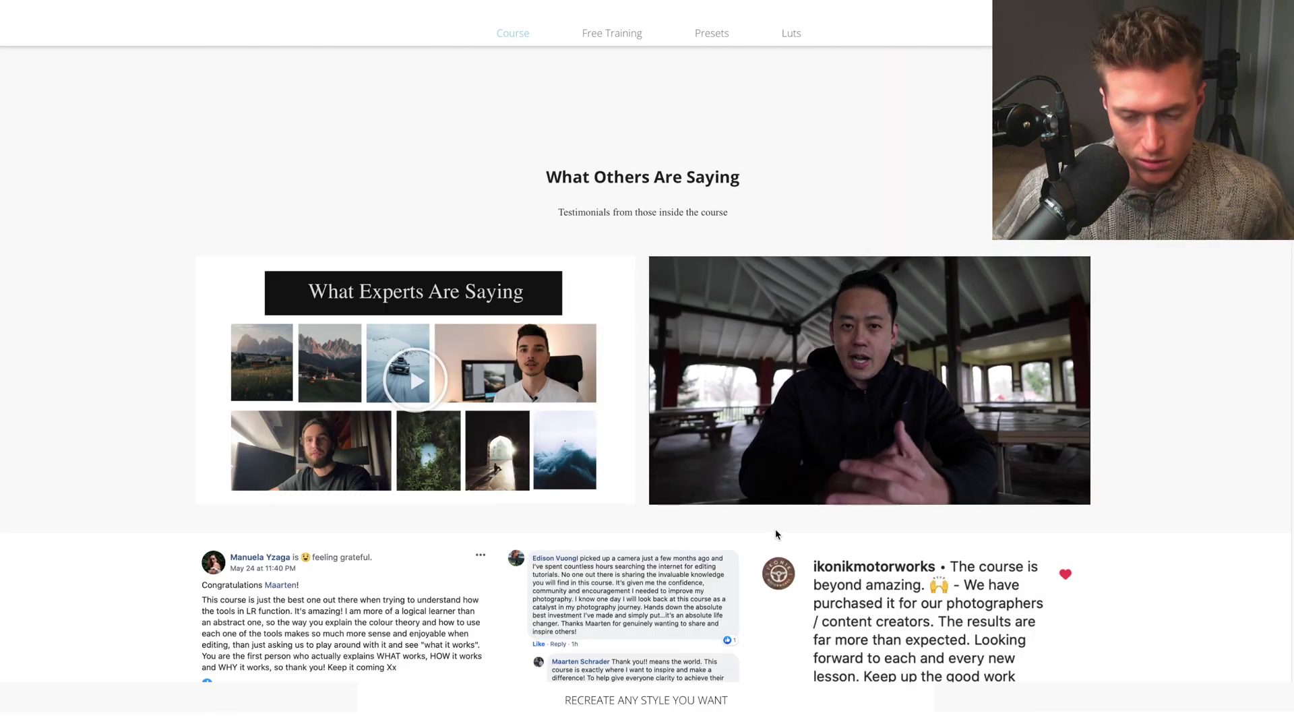
left_click(677, 491)
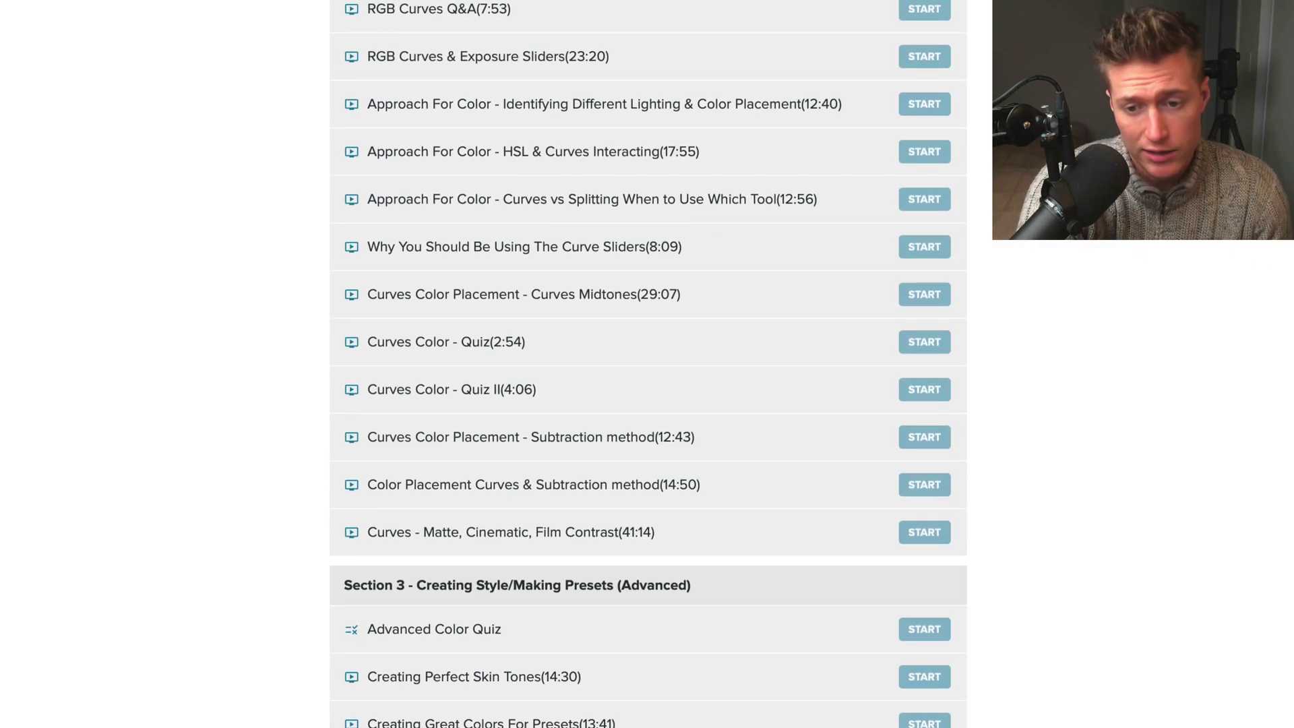
scroll(647, 364, "down", 15)
scroll(647, 364, "down", 20)
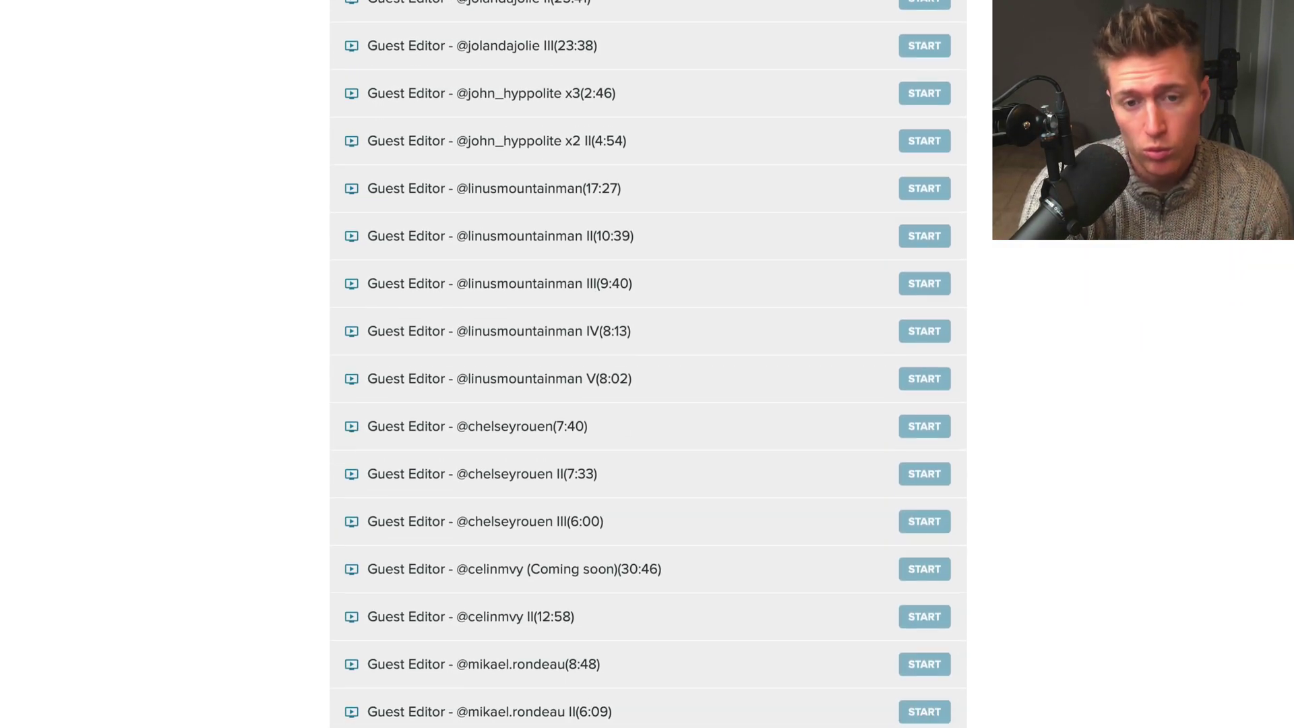
scroll(647, 364, "down", 6)
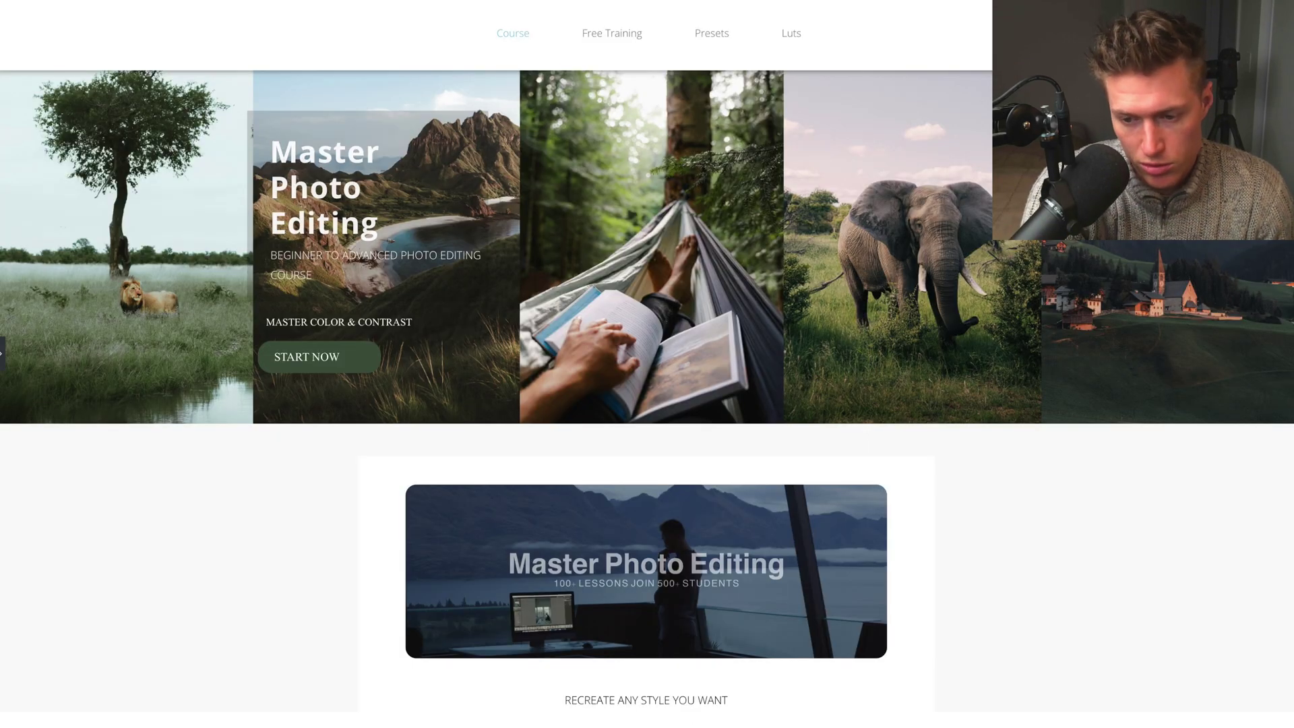